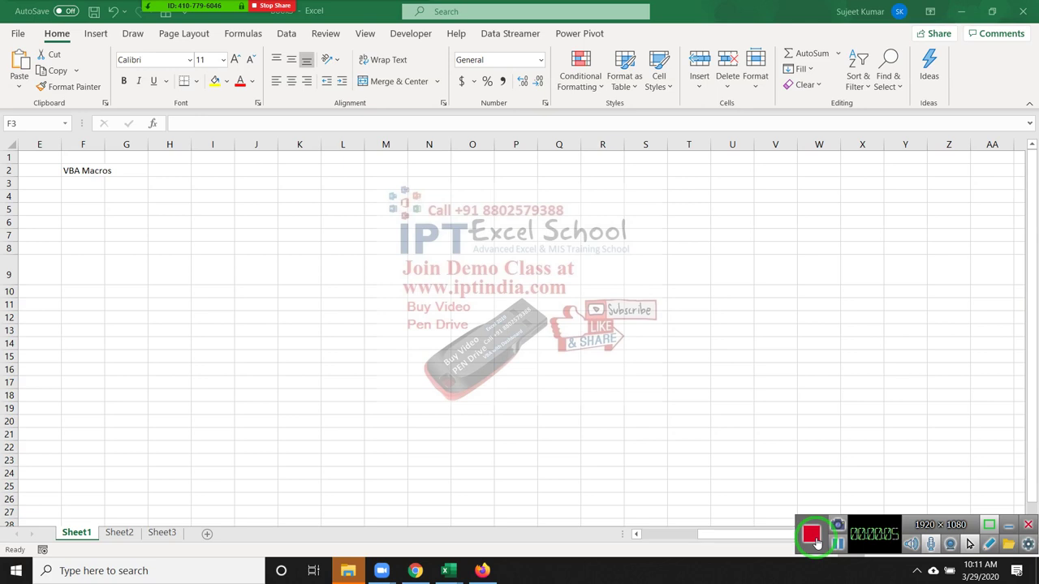
Autofit column F so the 'VBA Macros' heading in F2 shows in full
left_click(104, 173)
left_click(102, 171)
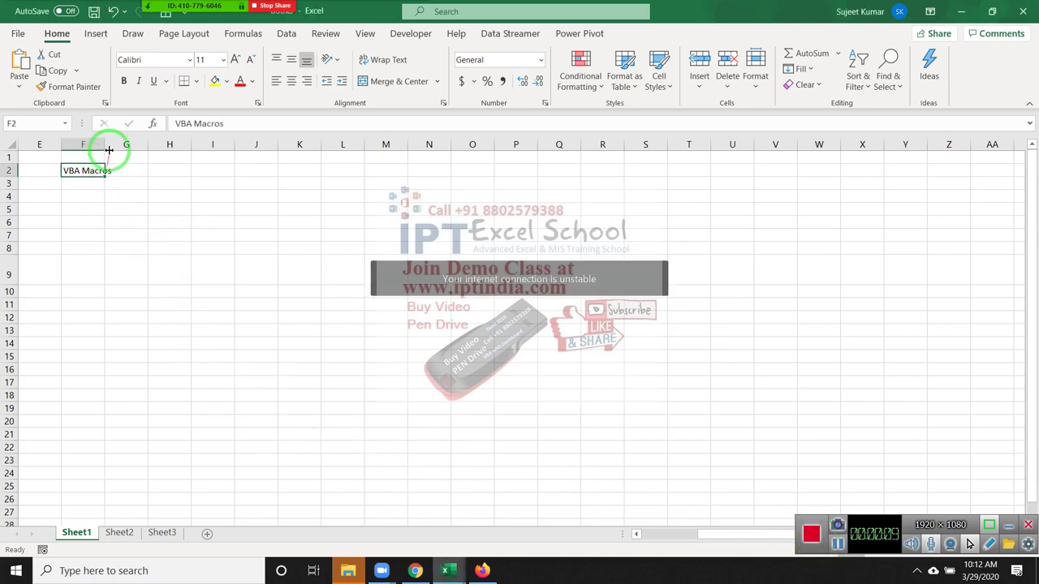
left_click_drag(106, 146, 108, 147)
double_click(108, 146)
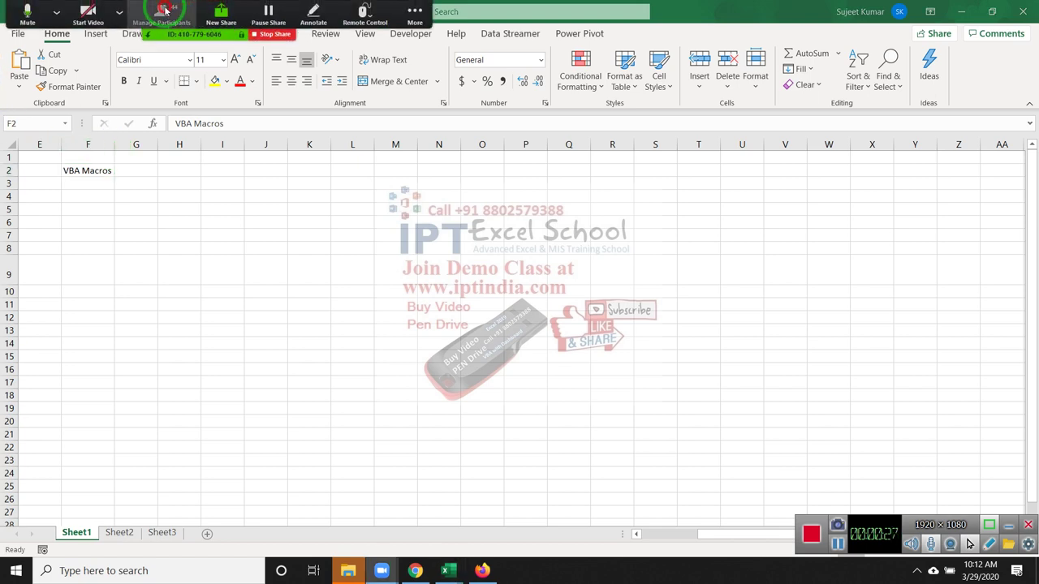
left_click(165, 10)
left_click(448, 358)
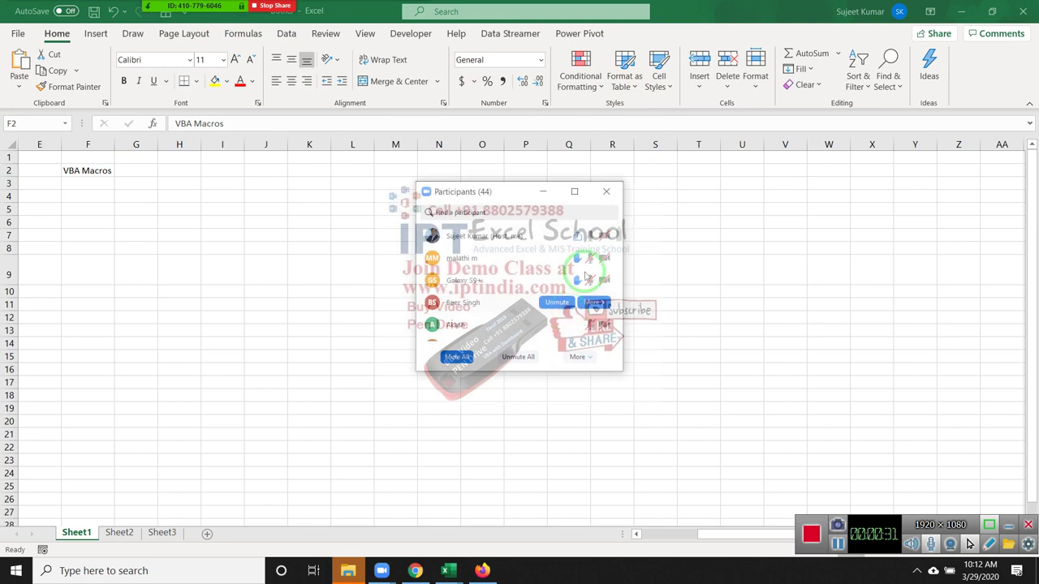
left_click(611, 194)
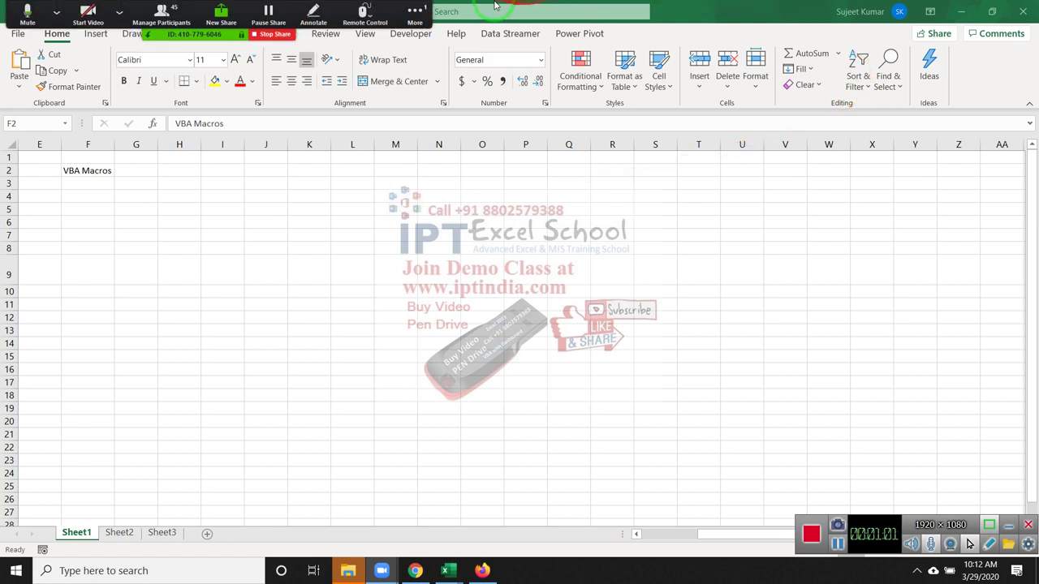
left_click(415, 12)
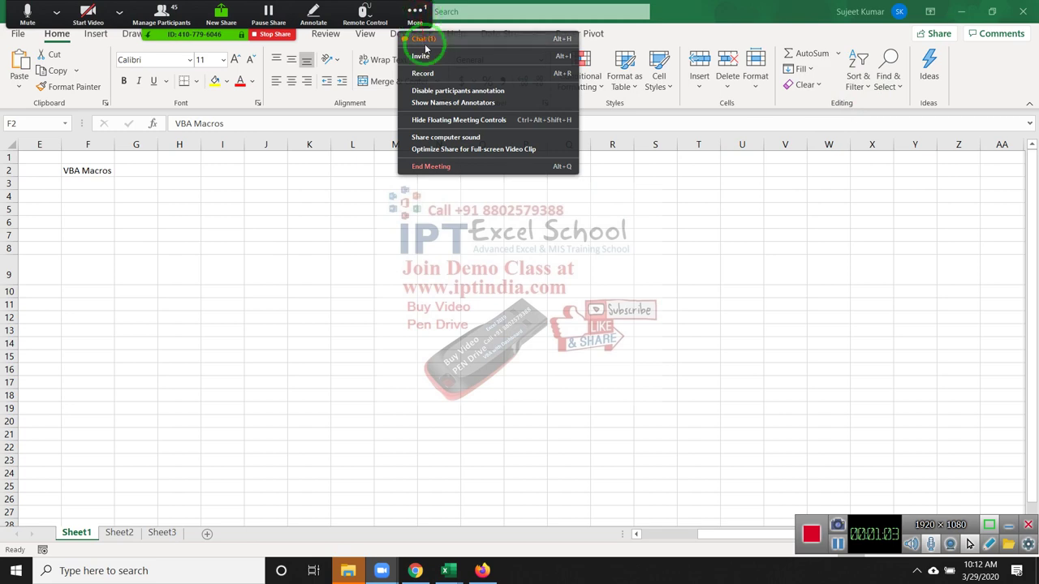
left_click(426, 41)
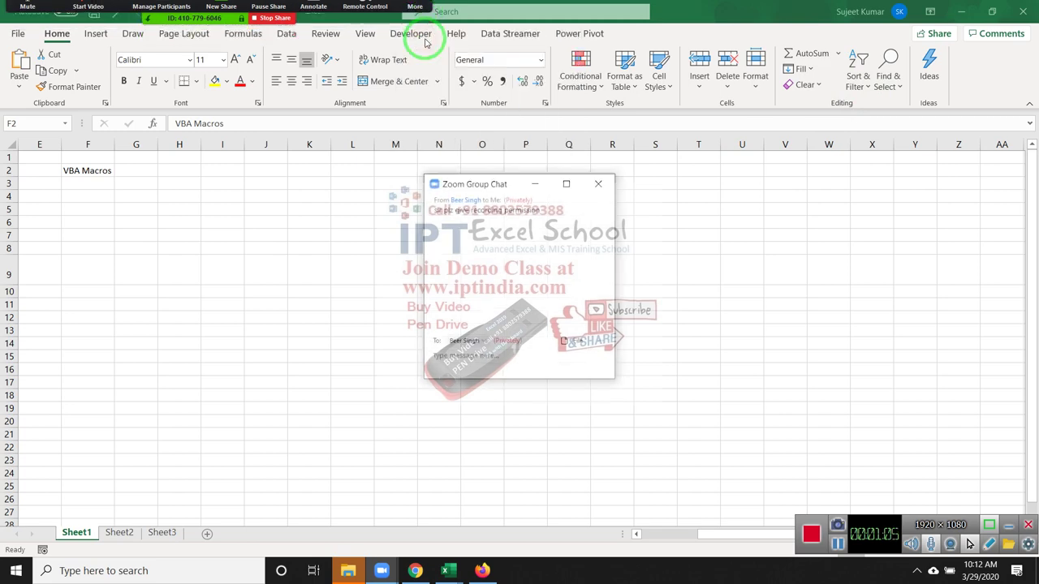
left_click(599, 185)
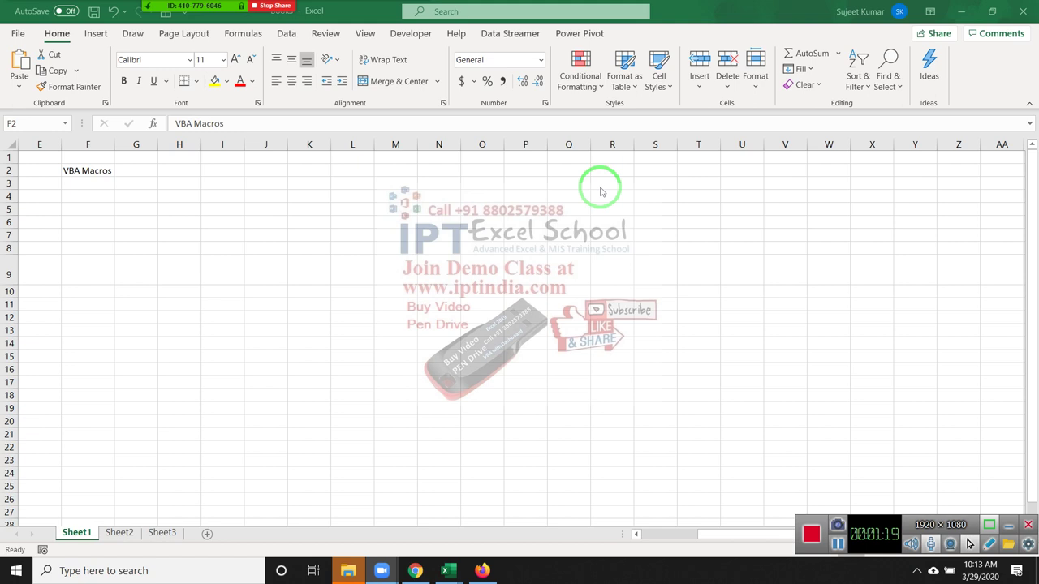
left_click(115, 169)
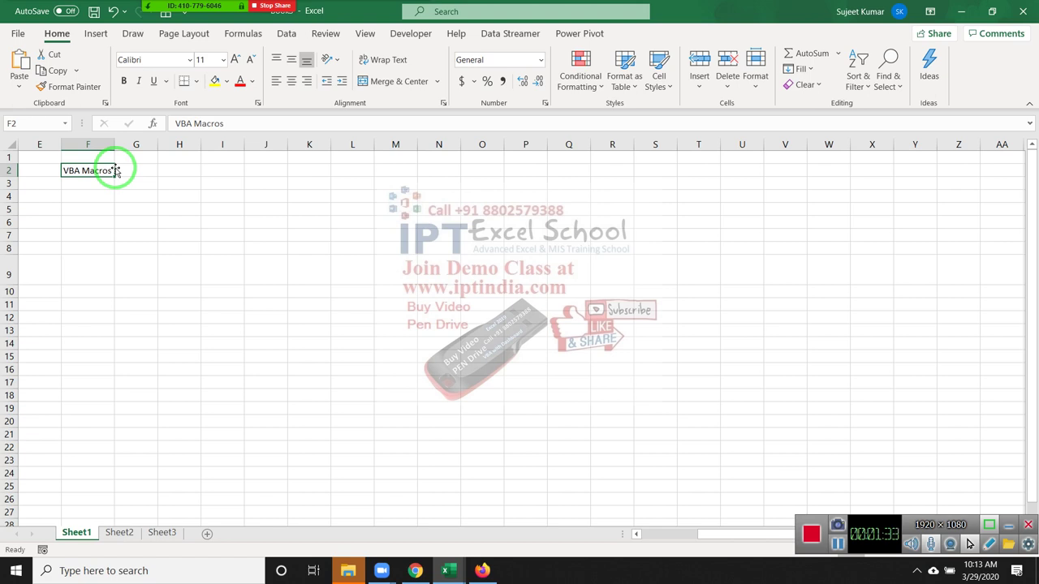
Enter 'Macros' in G3 and 'Function' in G5
key("Down")
key("Right")
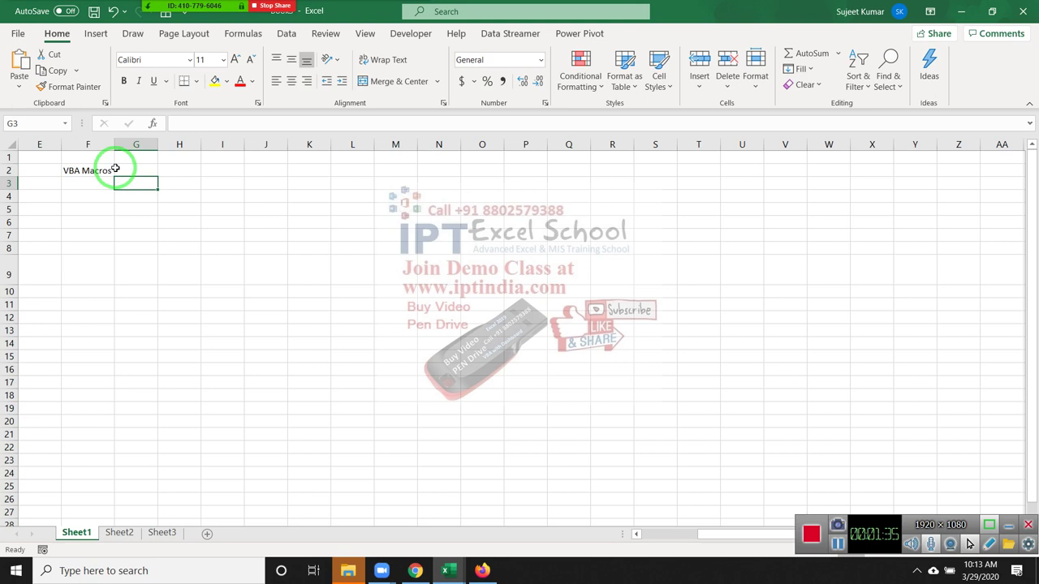
type("Macros")
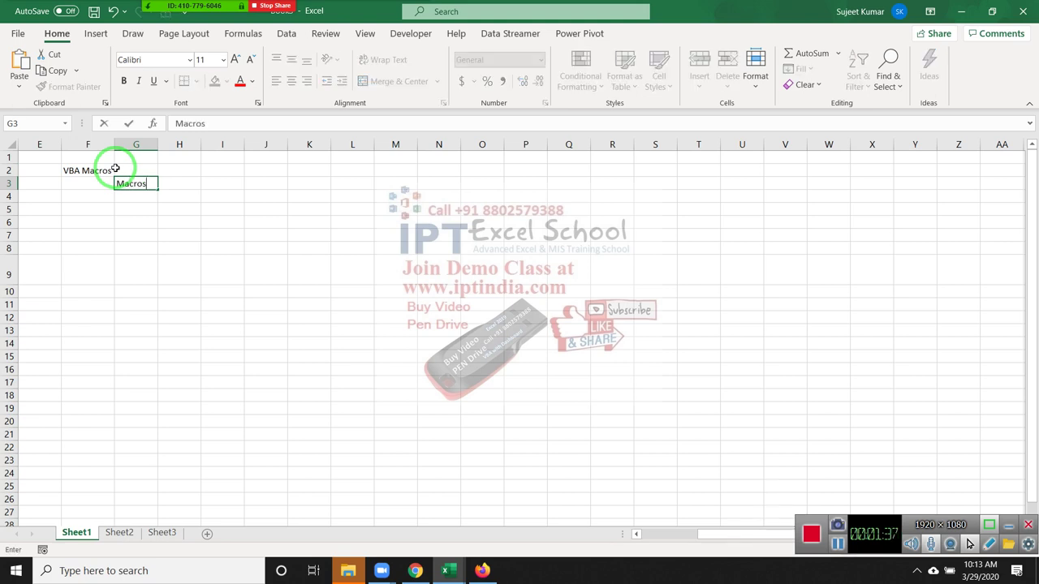
key("Return")
key("Down")
type("F")
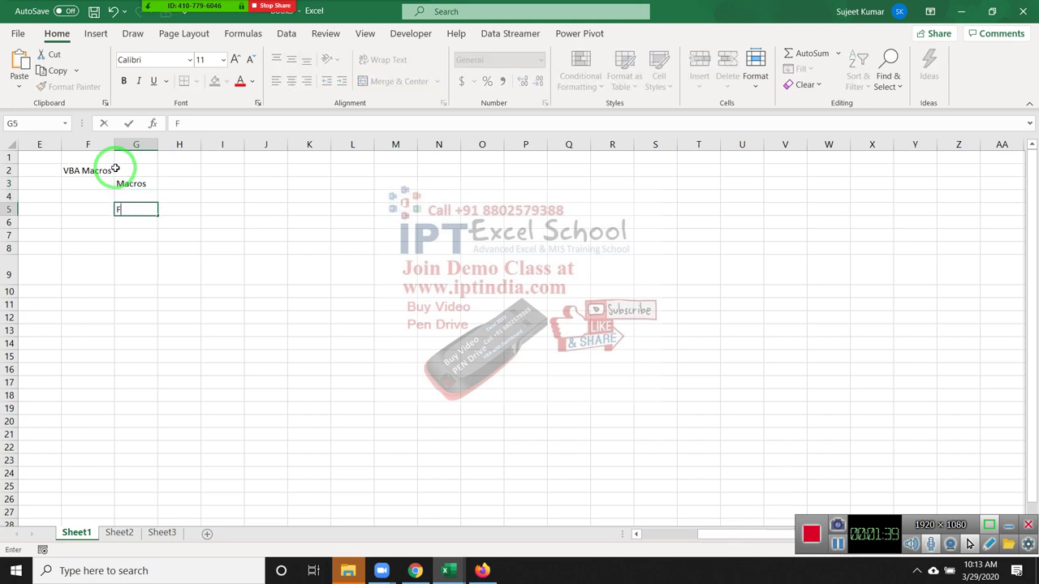
type("unction")
key("Return")
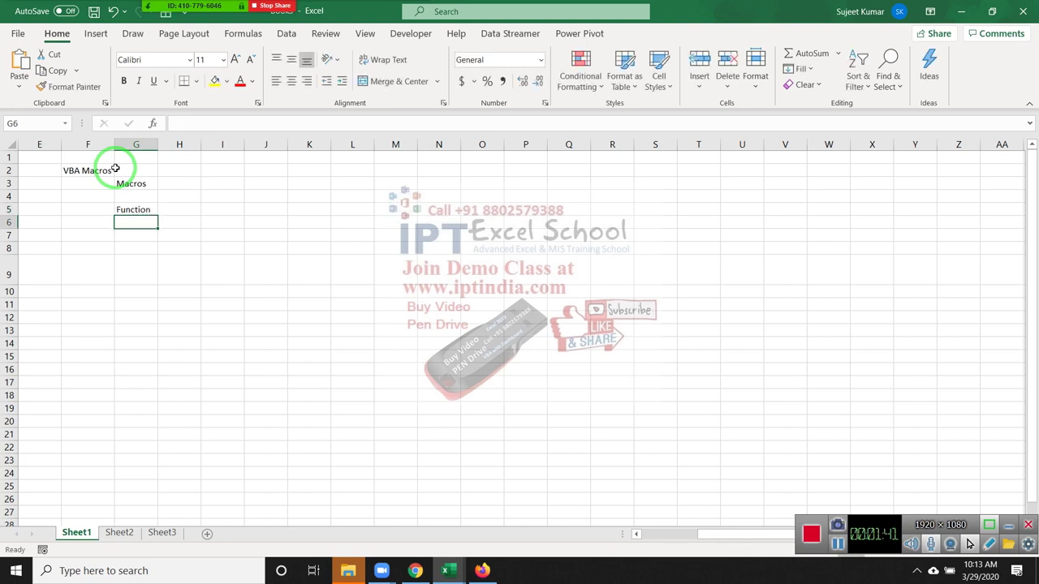
Enter 'Userform' in G8 after correcting a mistyped entry, then select G3
key("Down")
key("Down")
type("Us")
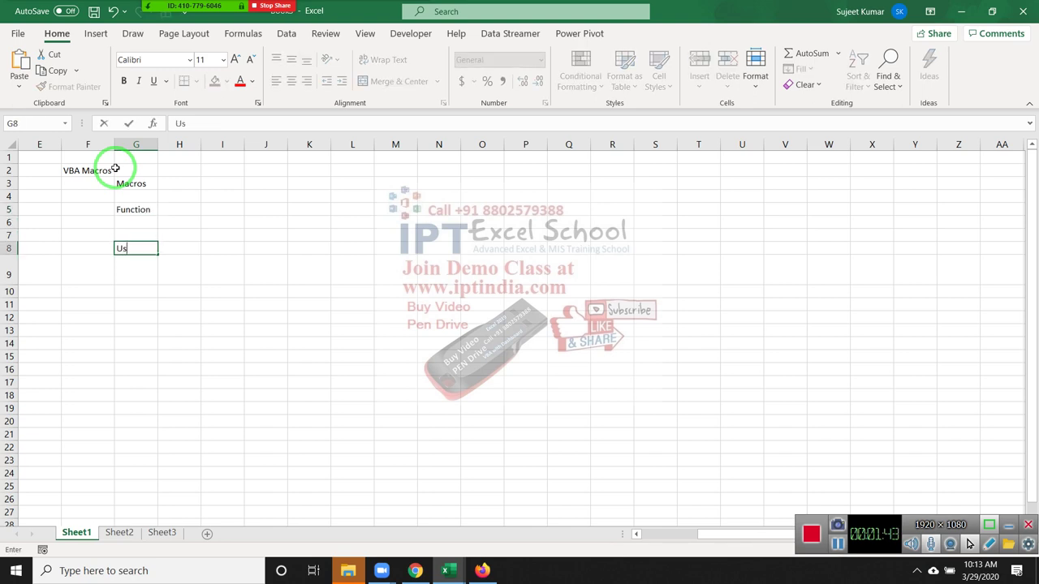
type("er")
key("Left")
type("func")
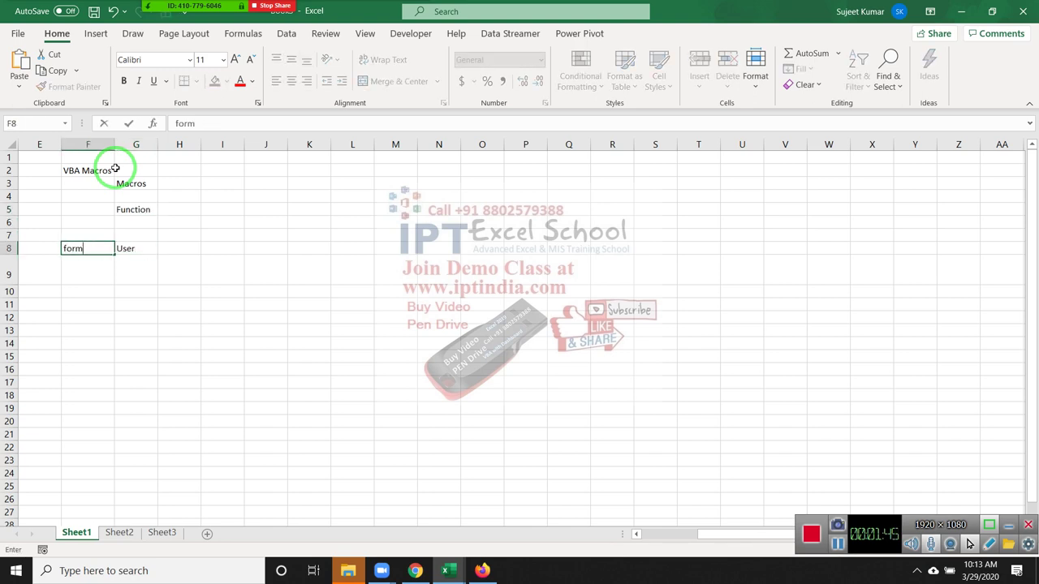
key("BackSpace")
type("c")
key("Escape")
key("Right")
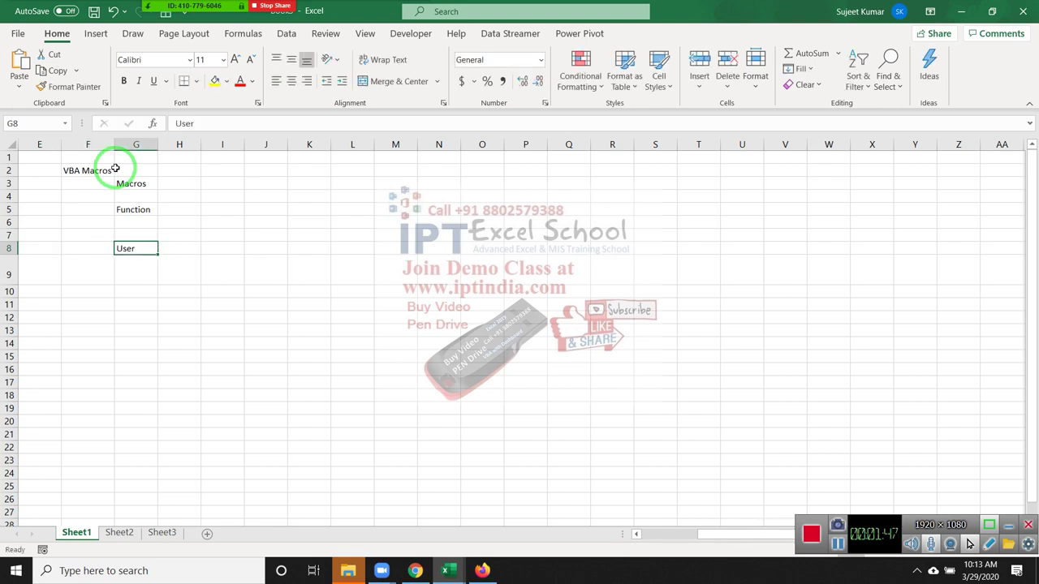
type("Userf")
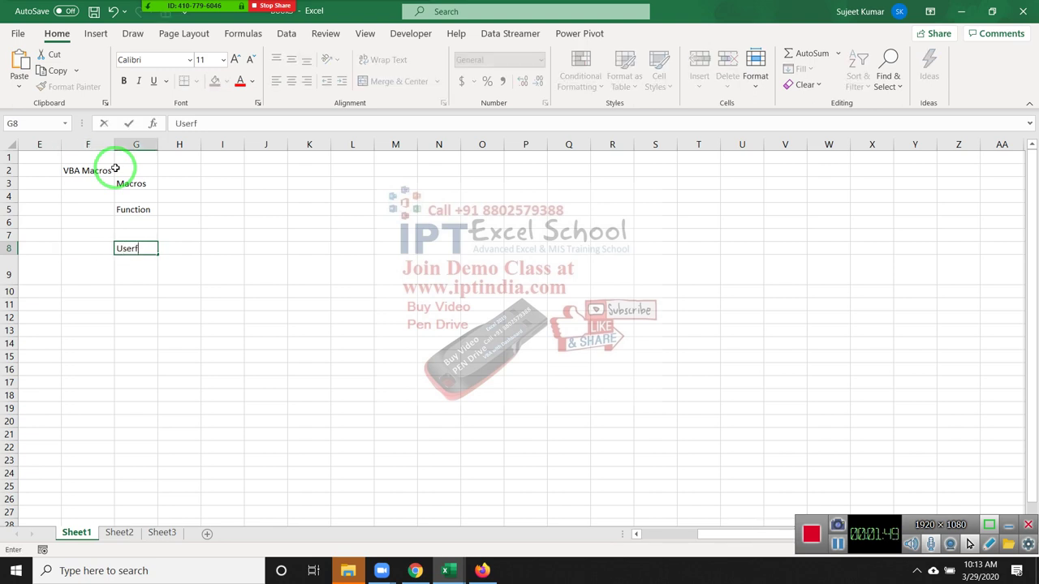
type("orm")
key("Return")
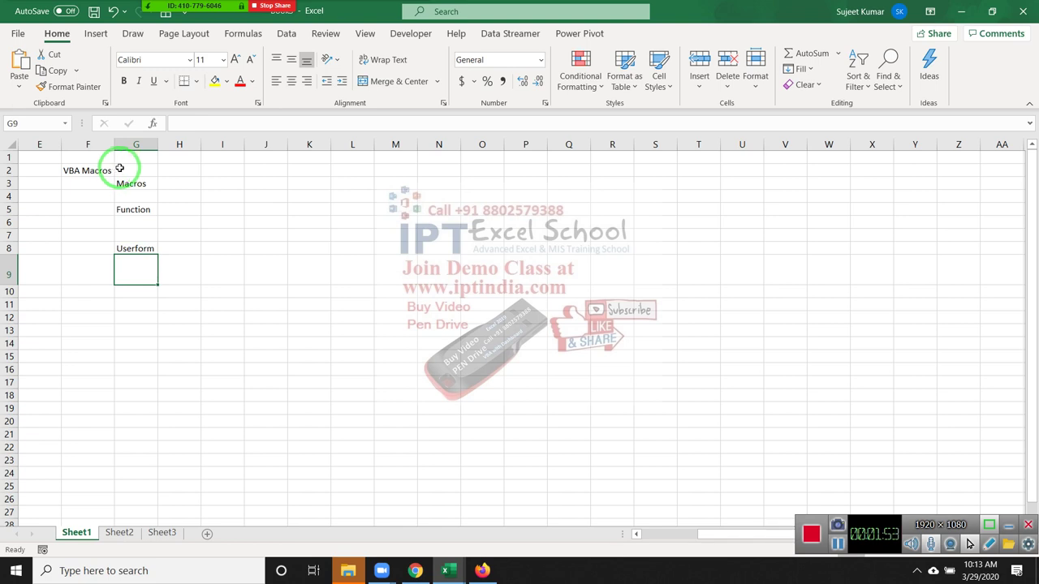
left_click(139, 184)
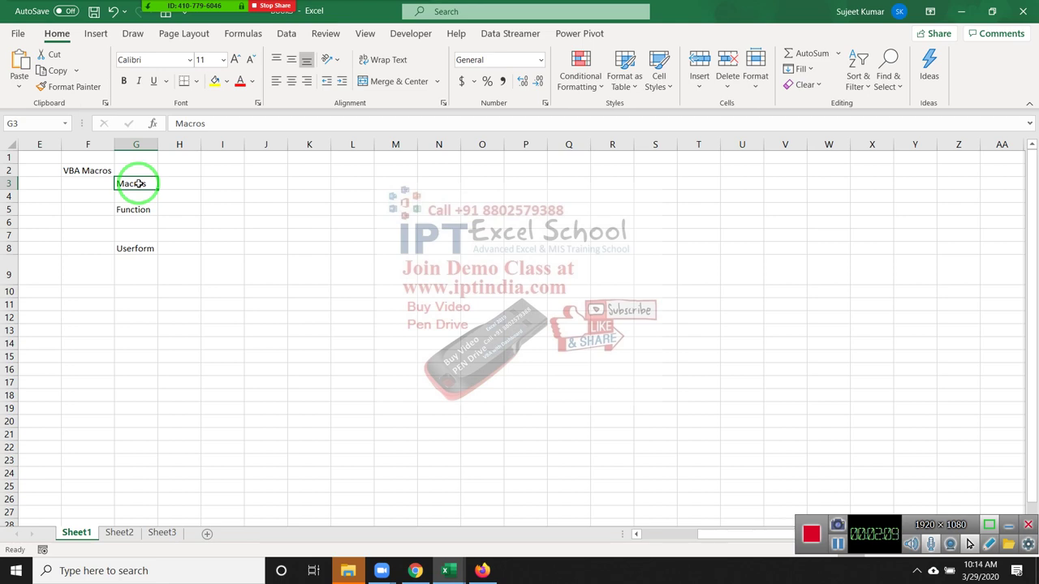
Start a new workbook with 'Name' in A1 and months Jan to Jul across B1:H1
key("alt+F11")
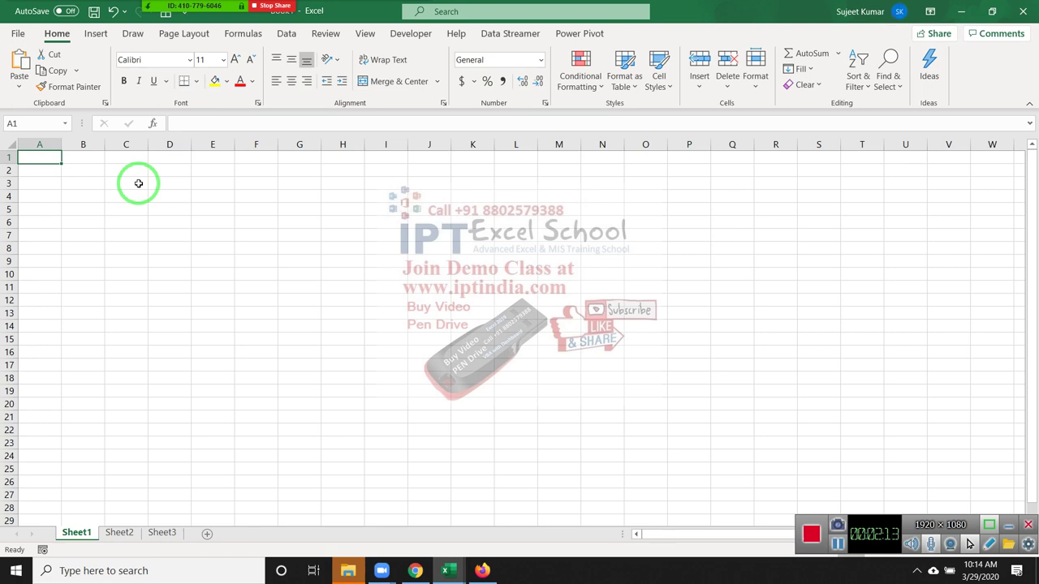
type("Nam")
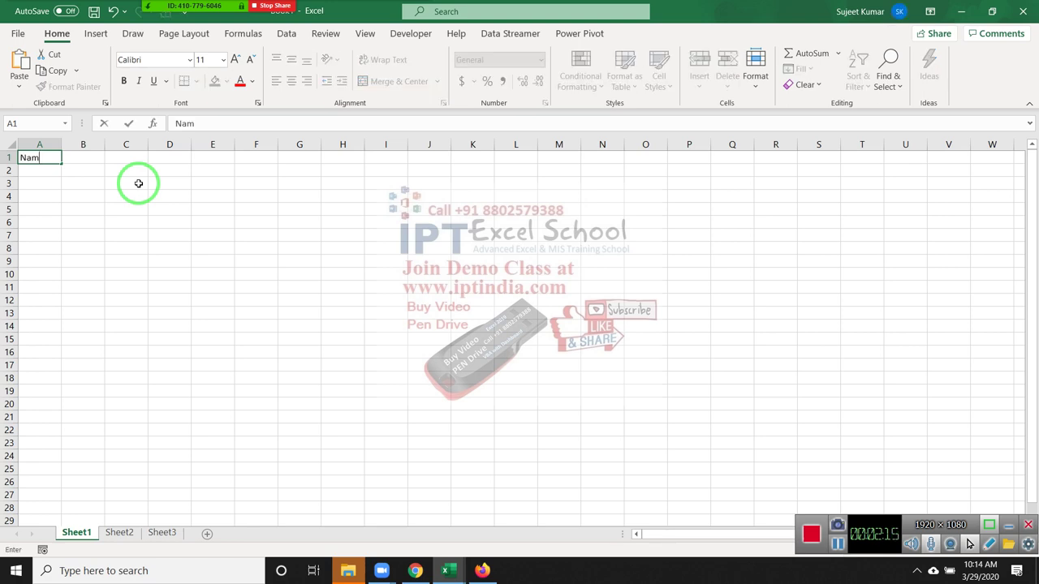
type("e")
key("Tab")
type("Jan")
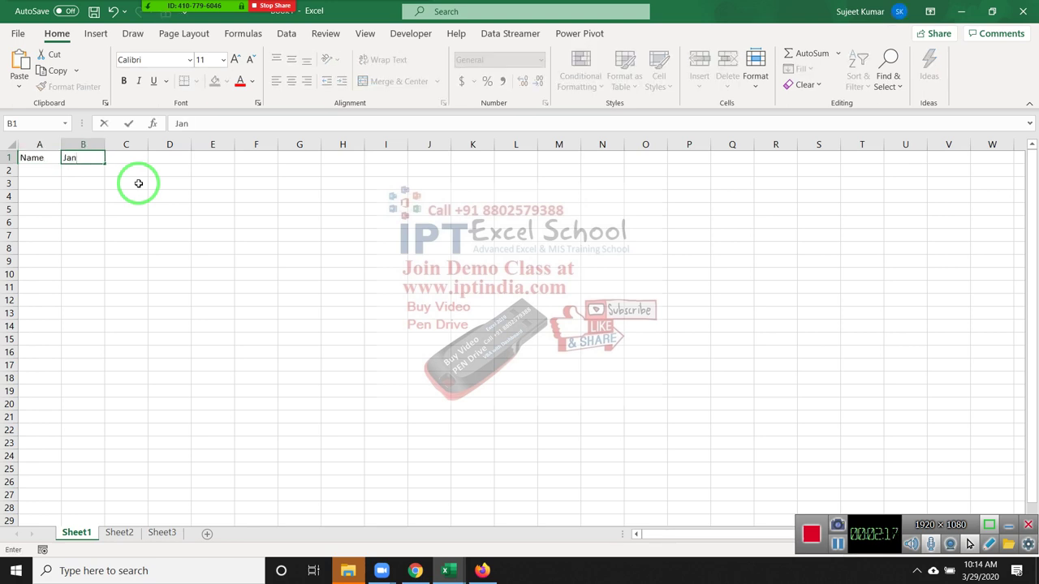
key("Return")
key("Up")
key("Right")
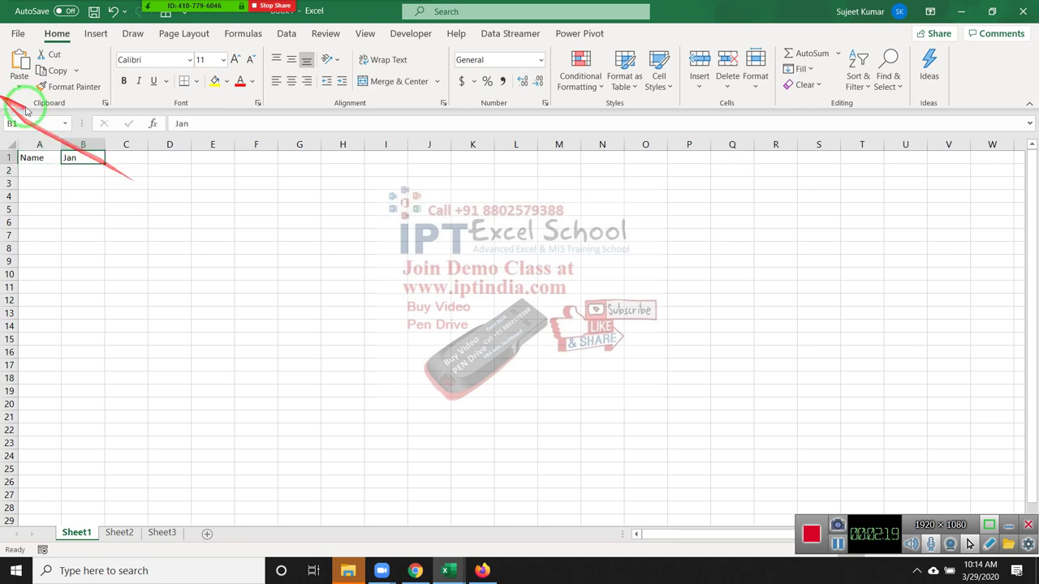
left_click_drag(104, 163, 350, 182)
Enter 'Puja' in A2 and fill names down to A17
left_click(49, 172)
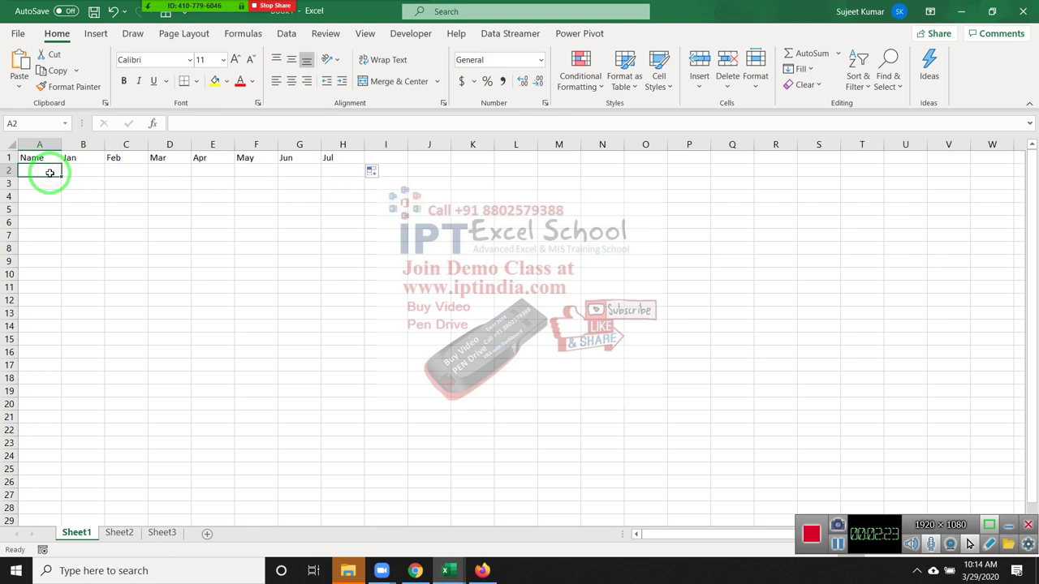
type("Puja")
key("ctrl+Return")
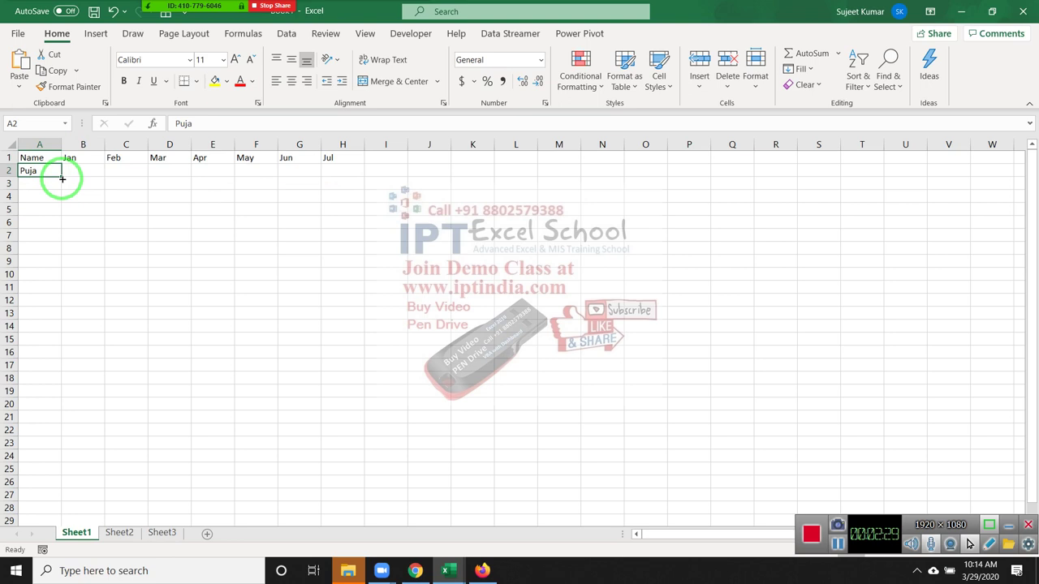
mouse_move(62, 179)
left_mouse_down()
mouse_move(36, 303)
mouse_move(46, 366)
left_mouse_up()
Enter the formula =RANDBETWEEN(10,99) in B2
left_click(73, 175)
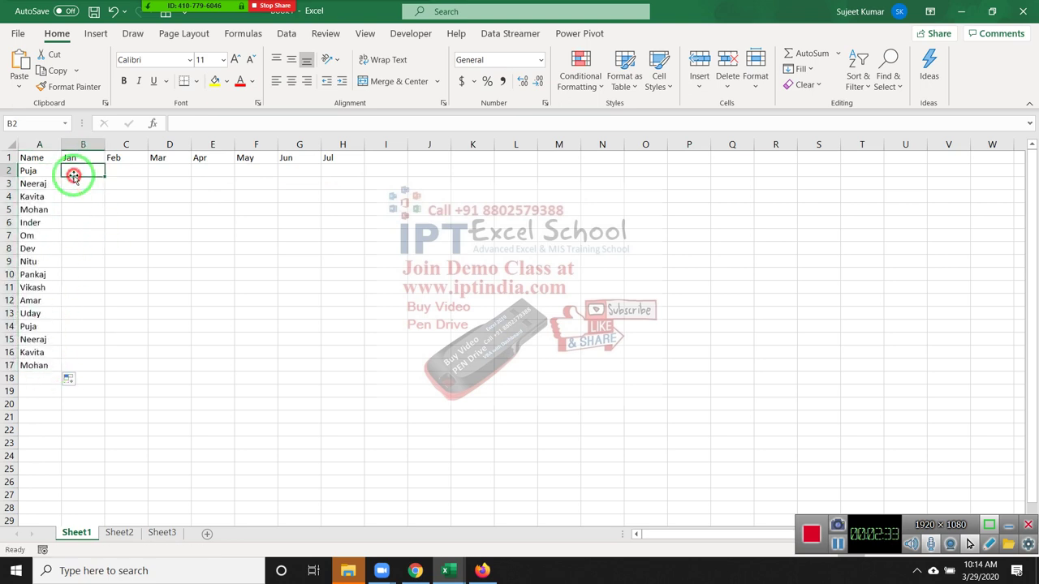
type("=ra")
key("Down")
key("Down")
key("Down")
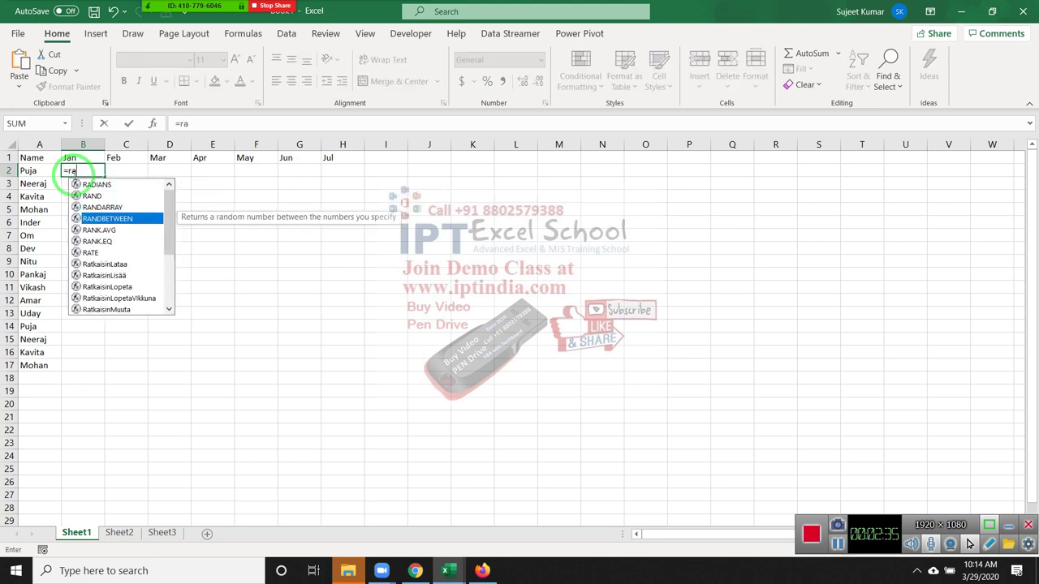
key("Tab")
type("10,")
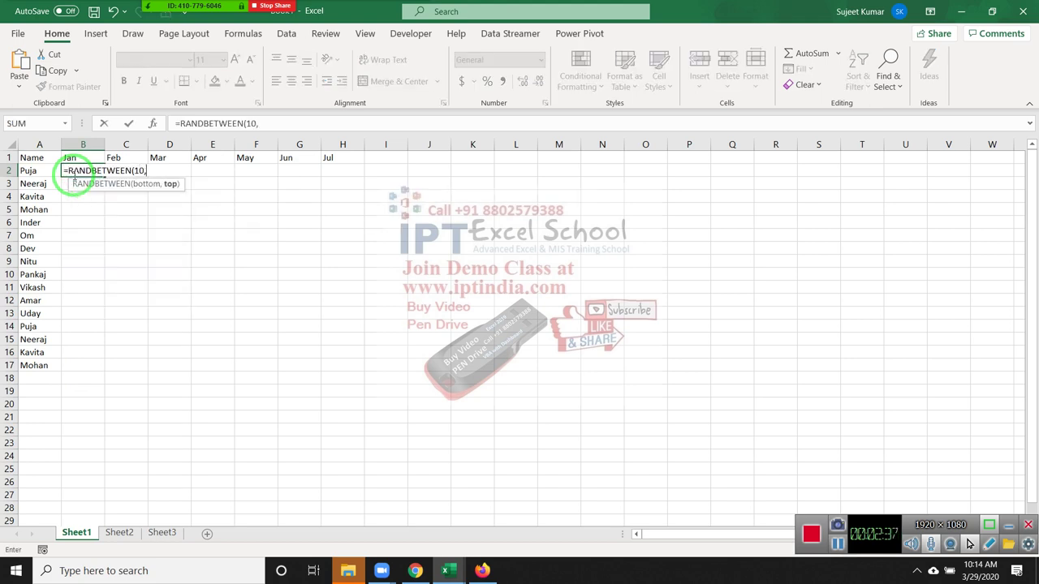
type("99")
key("Return")
Fill the RANDBETWEEN formula across B2:H17
left_click(74, 176)
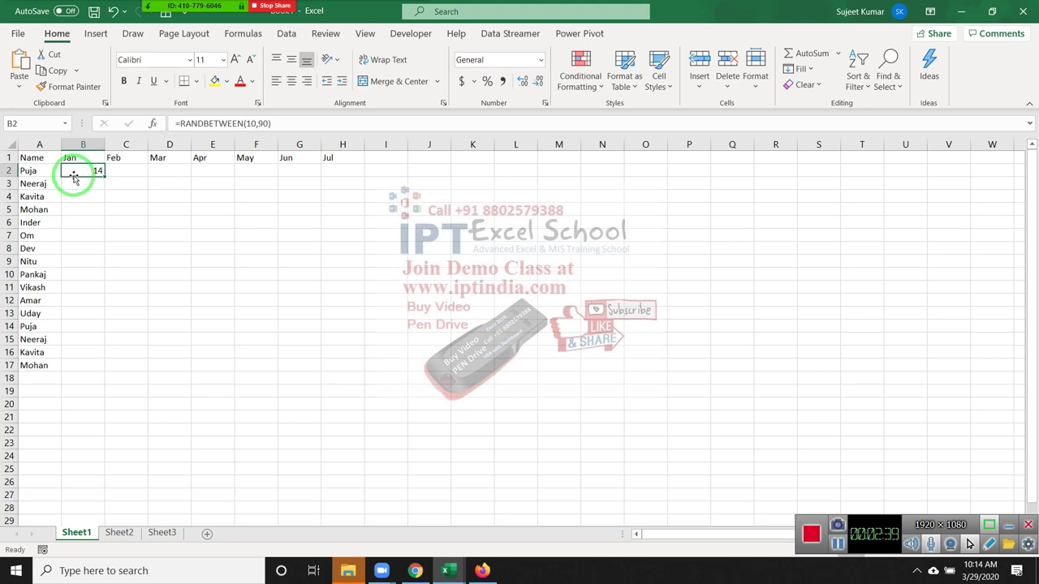
key("shift+Right")
key("shift+Right")
key("shift+Right")
key("shift+Right")
key("shift+Right")
key("shift+Right")
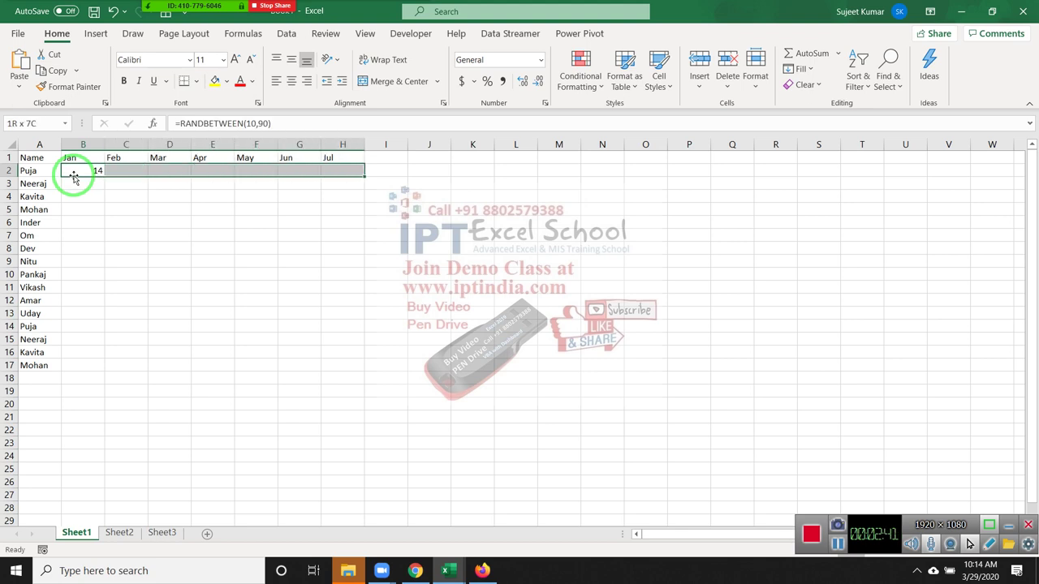
key("shift+Down")
key("shift+Down")
key("shift+Down")
key("shift+Down")
key("shift+Down")
key("shift+Down")
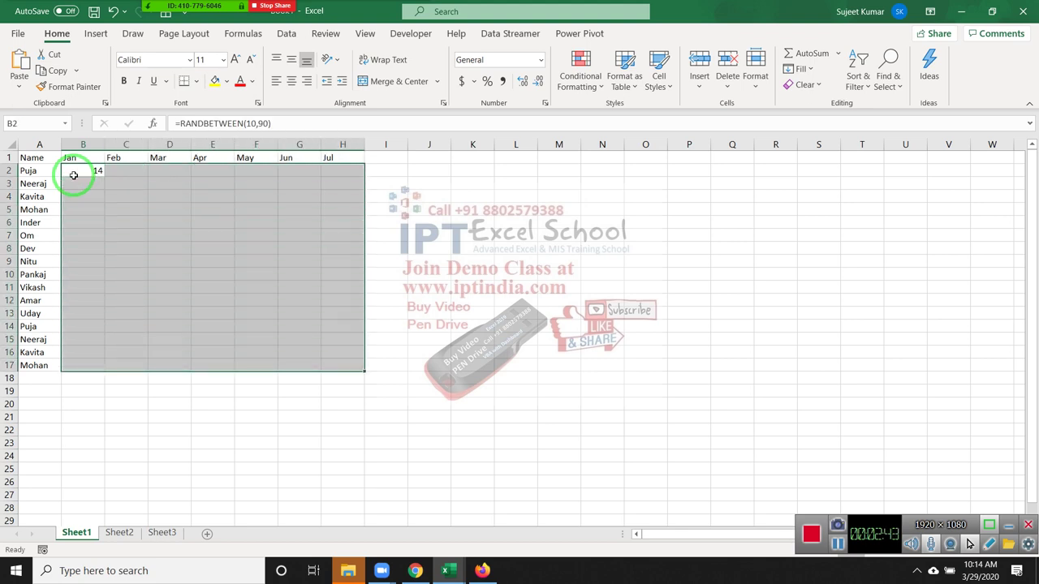
key("ctrl+r")
key("ctrl+d")
Paste the random numbers back as values, then undo to keep the formulas
key("ctrl+c")
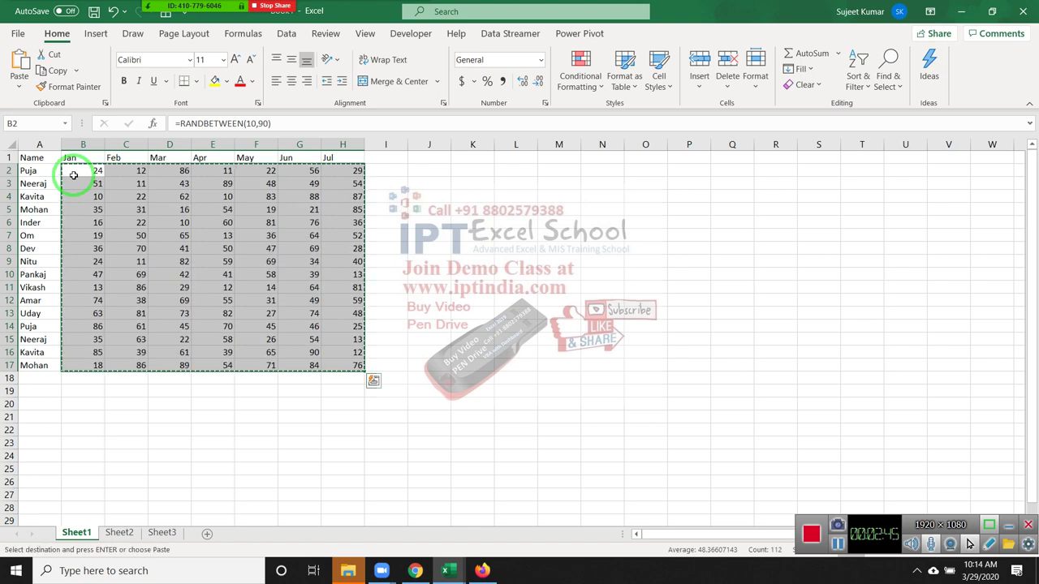
left_click(26, 92)
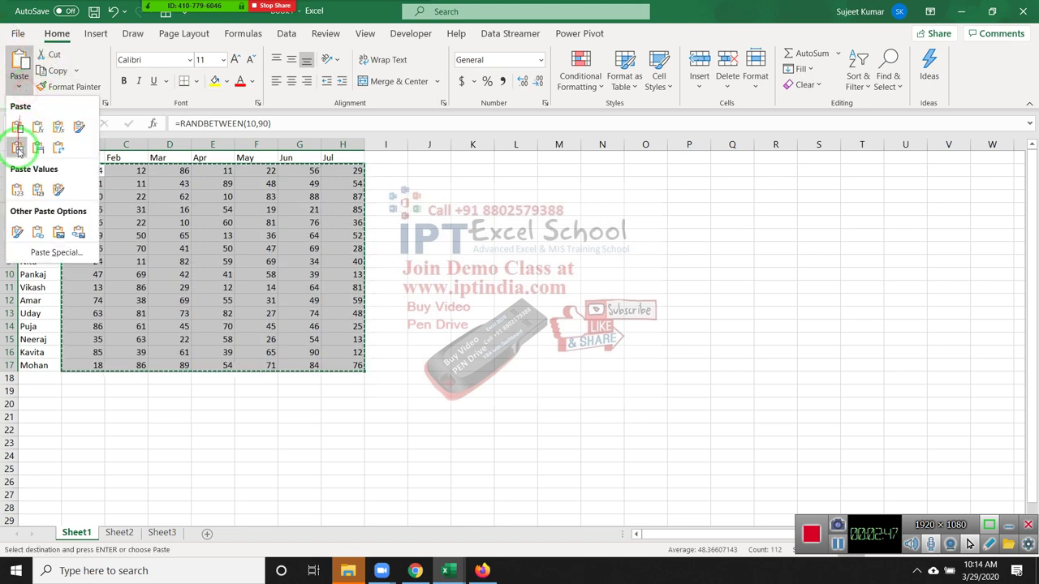
left_click(18, 190)
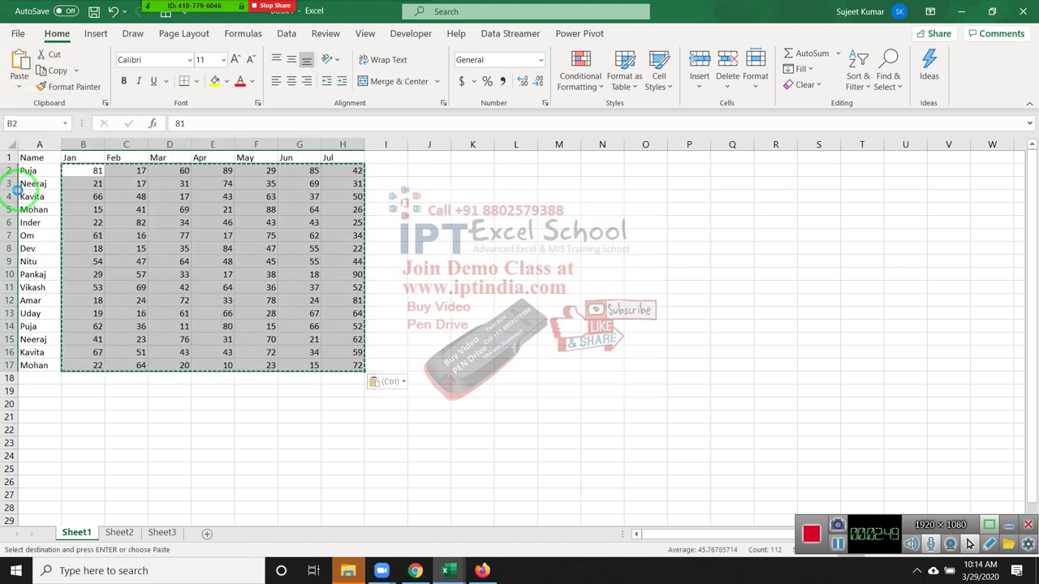
key("ctrl+z")
Copy the entire Name/Jan–Jul table starting from A1
key("Up")
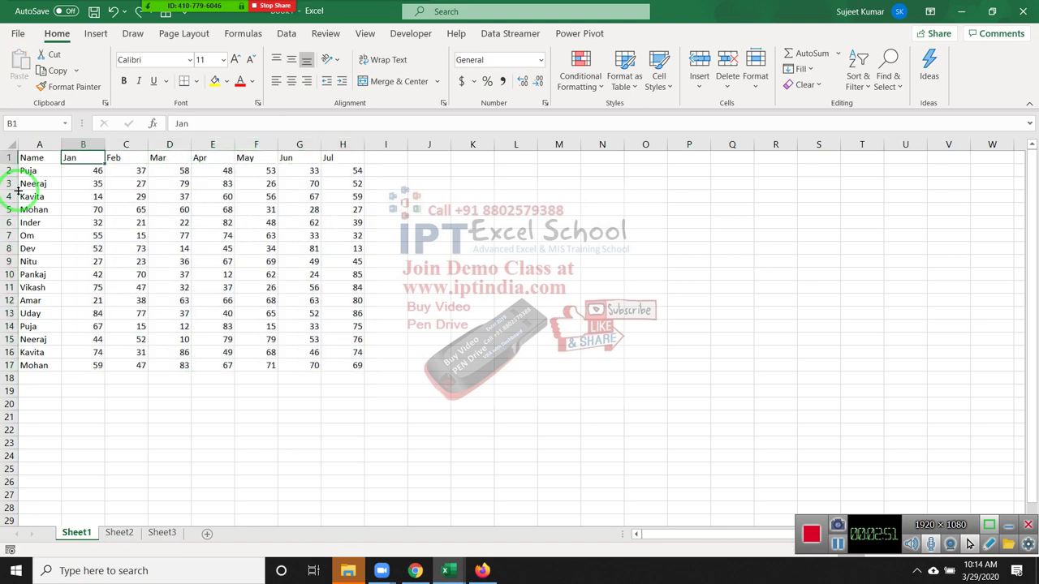
key("Left")
key("ctrl+a")
key("ctrl+c")
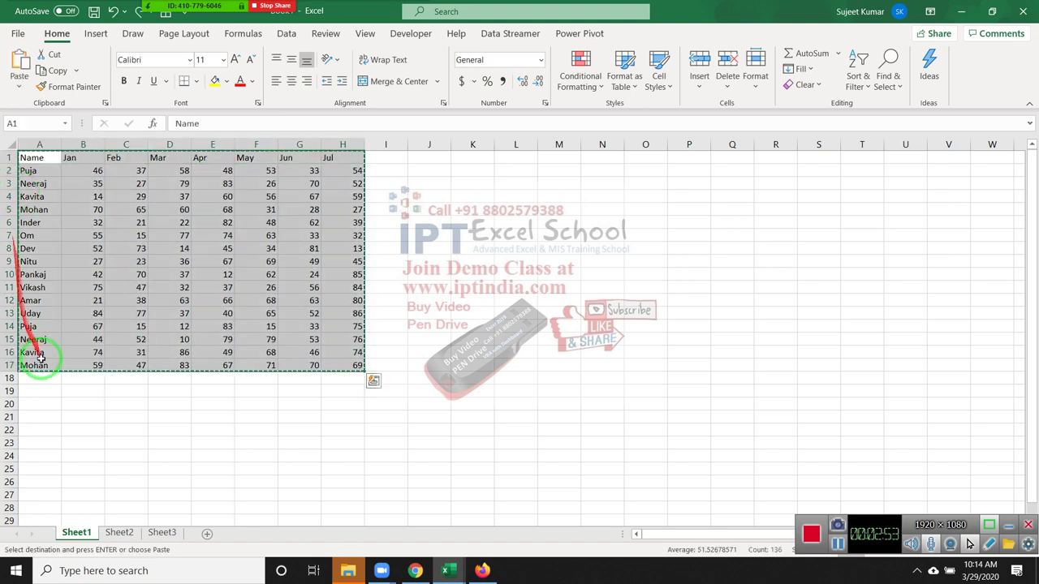
Paste the copied table into Sheet2 and Sheet3
left_click(122, 533)
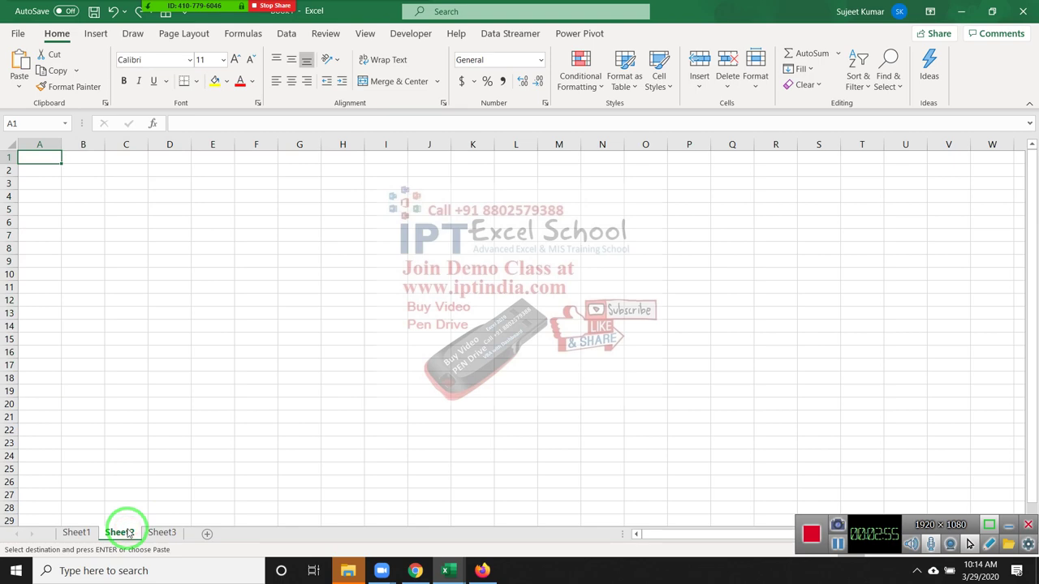
key("ctrl+v")
left_click(162, 533)
key("ctrl+v")
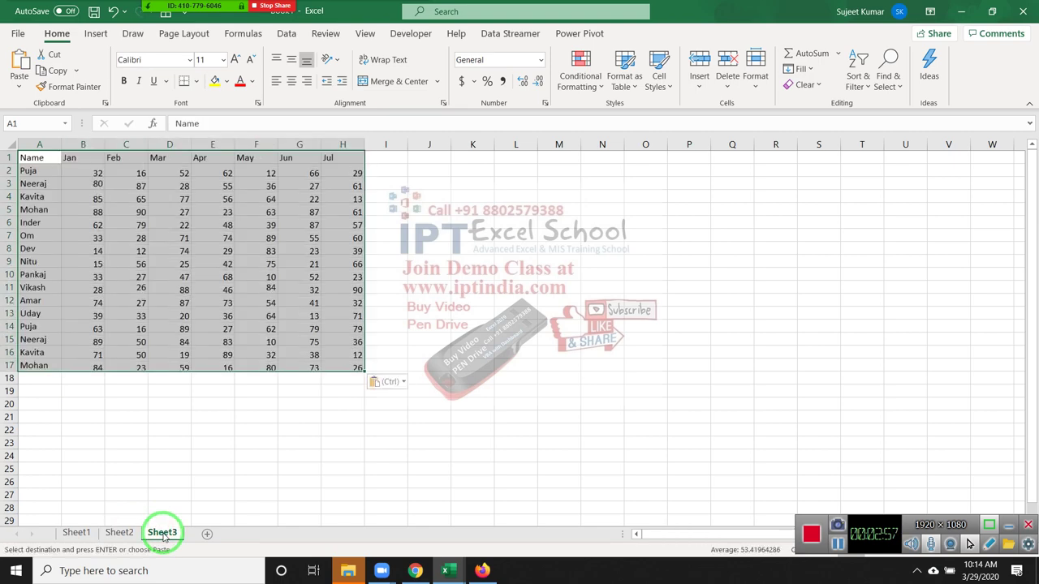
Add Sheet4–Sheet6 with the table pasted into each, then group Sheet1–Sheet6
left_click(207, 533)
key("ctrl+v")
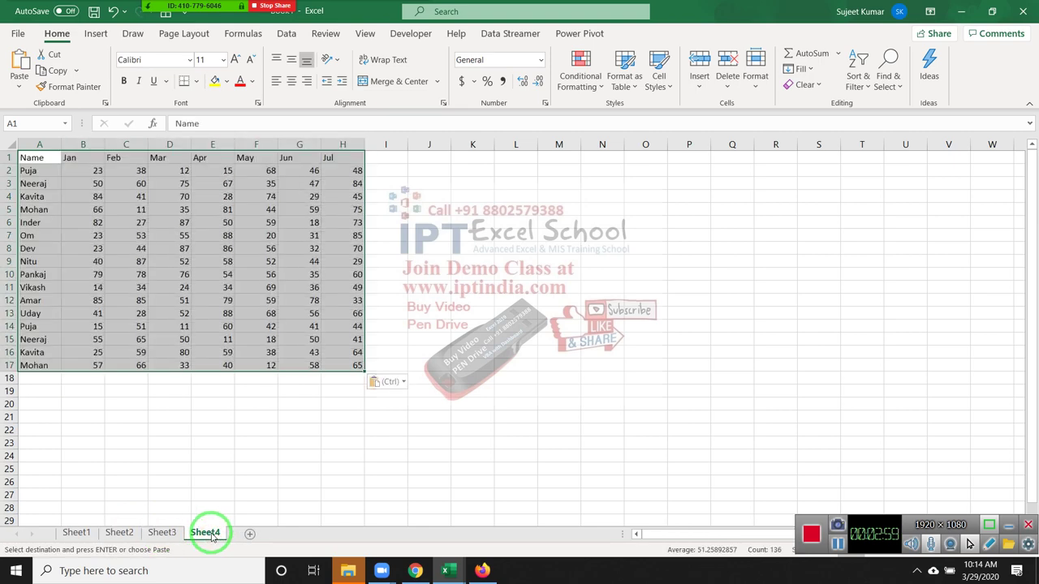
left_click(250, 533)
key("ctrl+v")
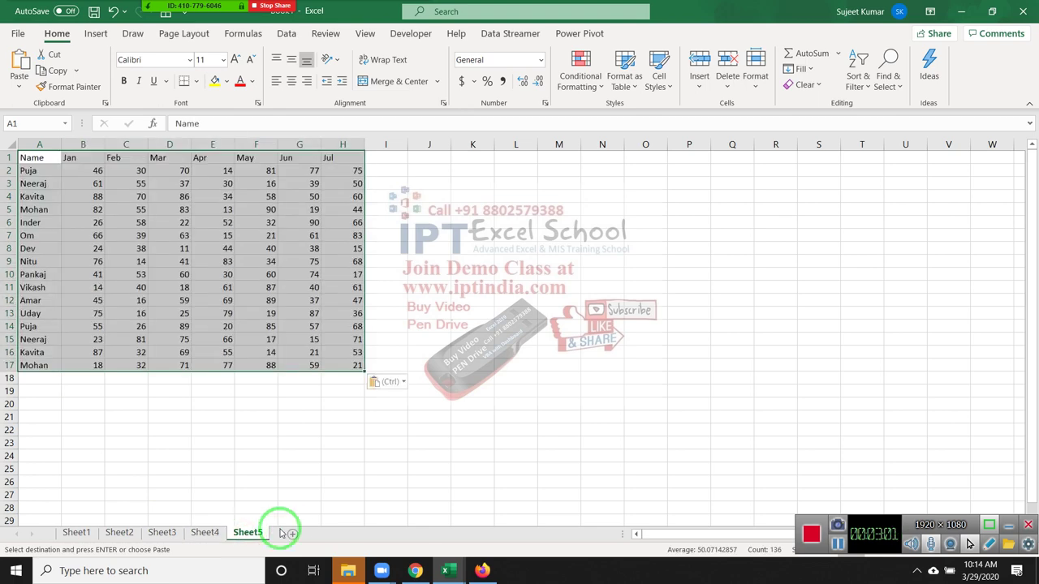
left_click(290, 534)
key("ctrl+v")
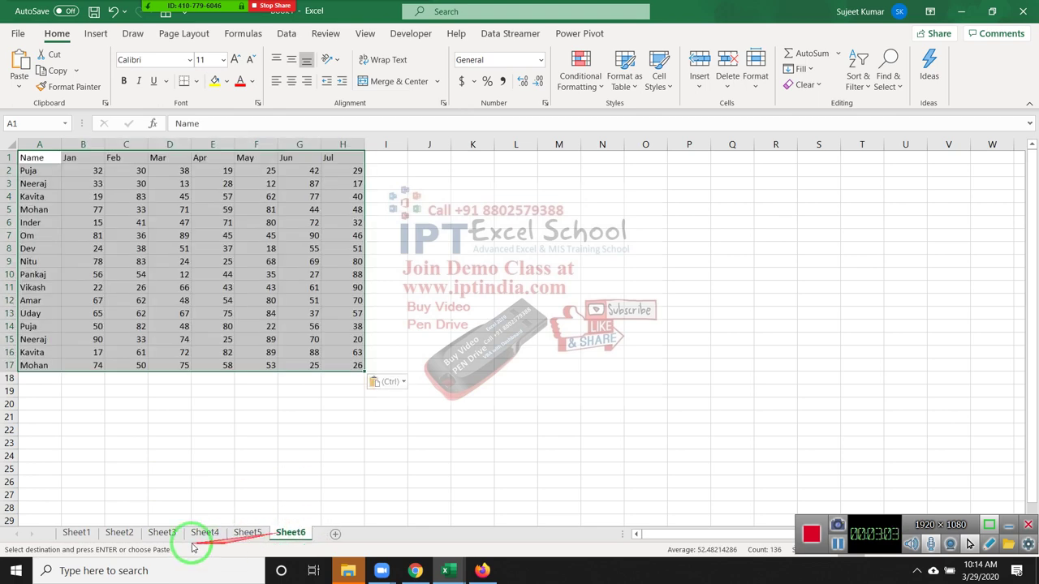
left_click(72, 534, "shift")
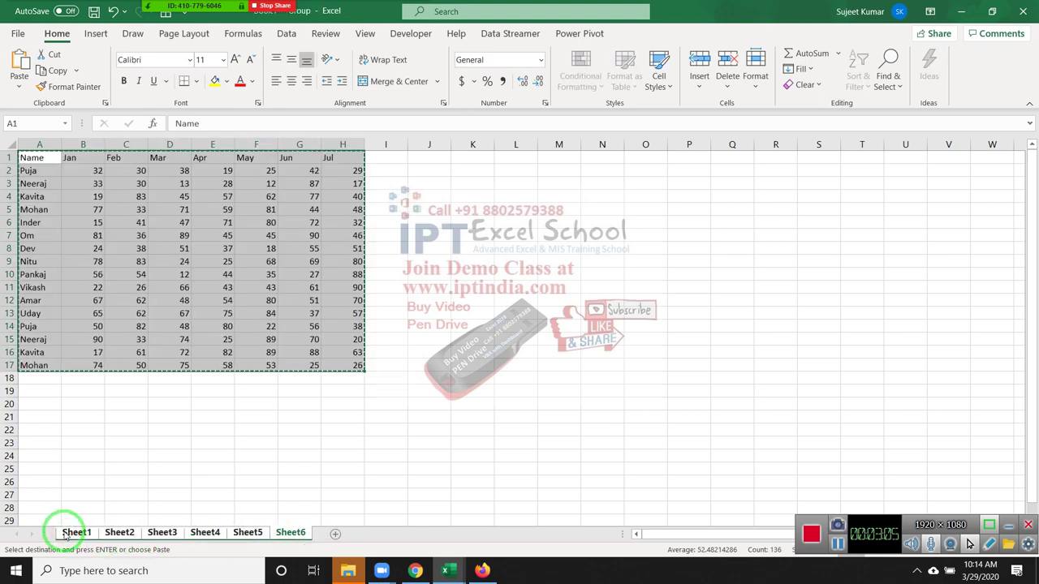
left_click(142, 287)
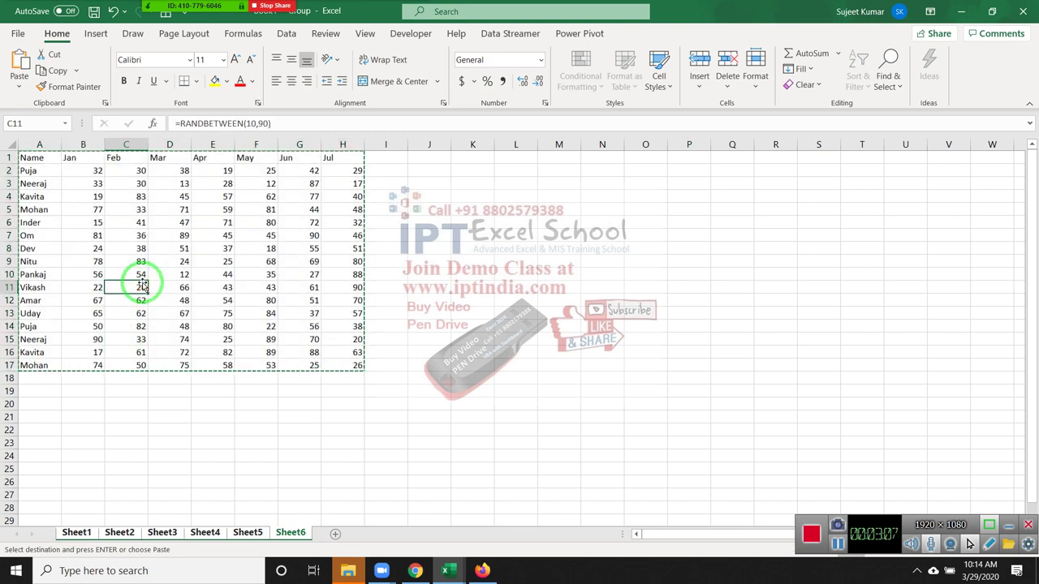
Paste Special the grouped tables as values only, then switch to Sheet3
right_click(32, 154)
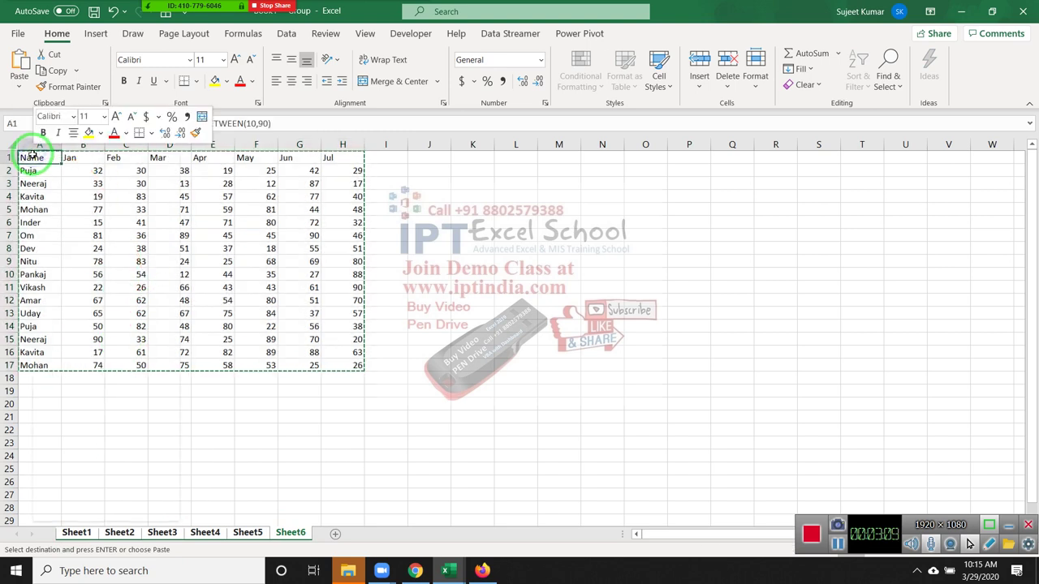
left_click(91, 248)
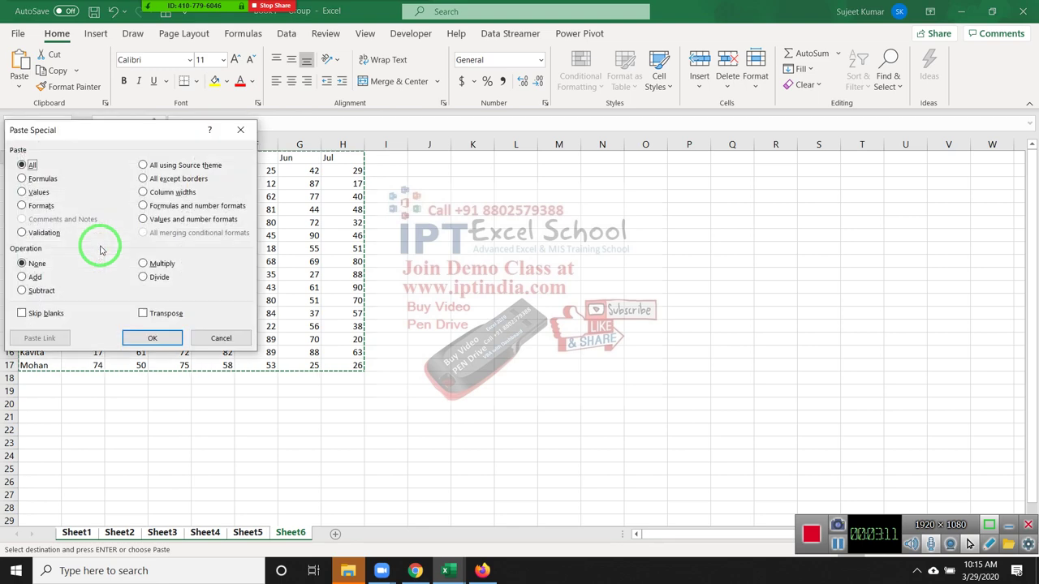
left_click(35, 192)
left_click(139, 338)
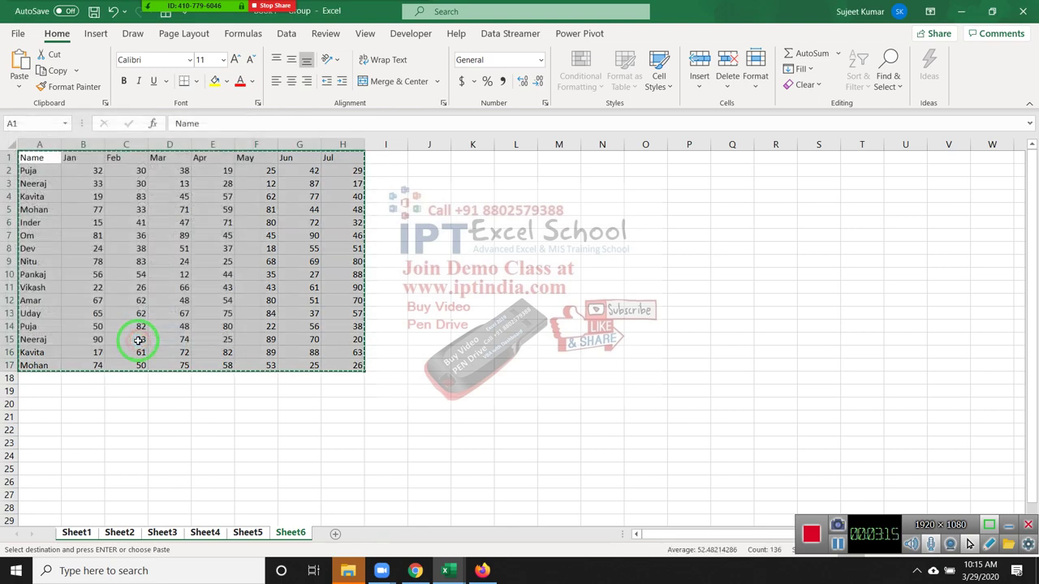
key("Escape")
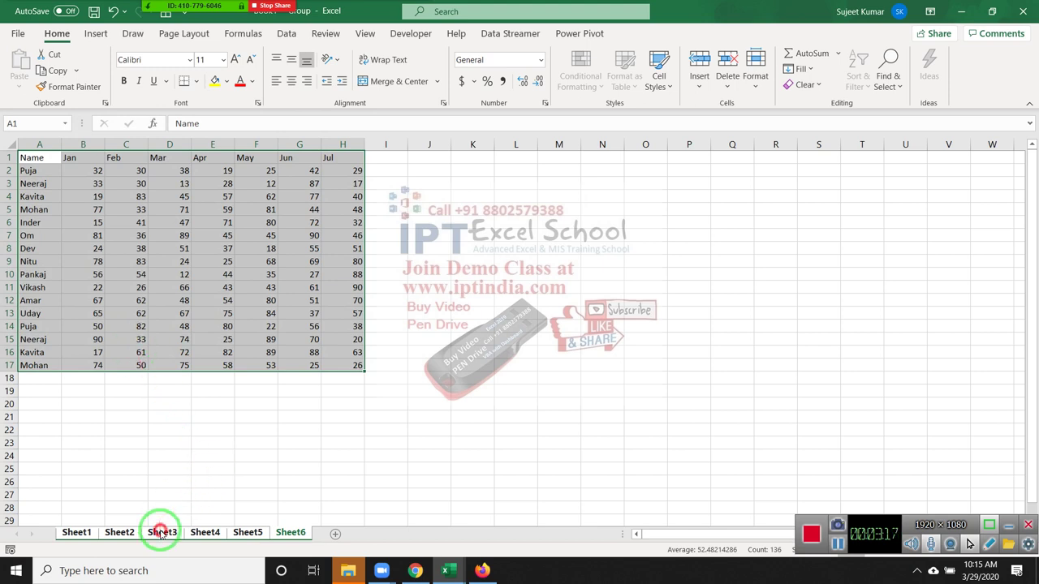
left_click(160, 531)
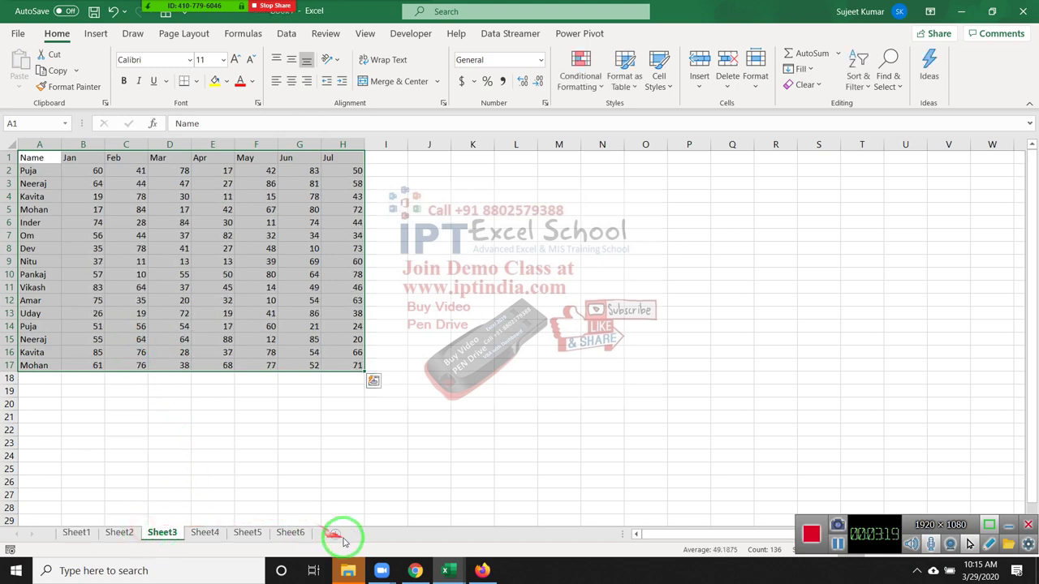
Insert a new sheet after Sheet6 and rename it 'Data'
left_click(335, 533)
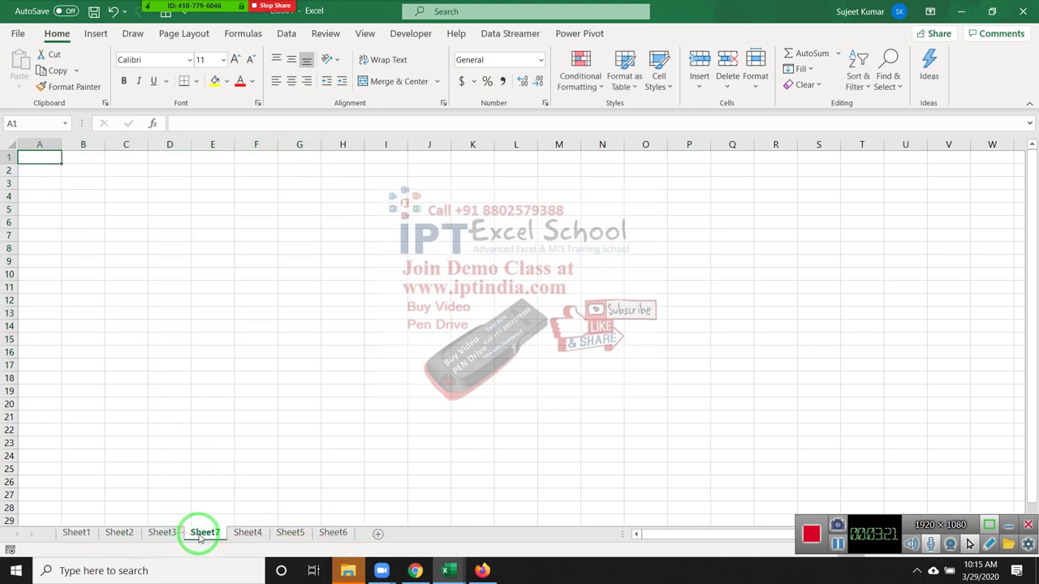
left_click_drag(365, 518, 349, 536)
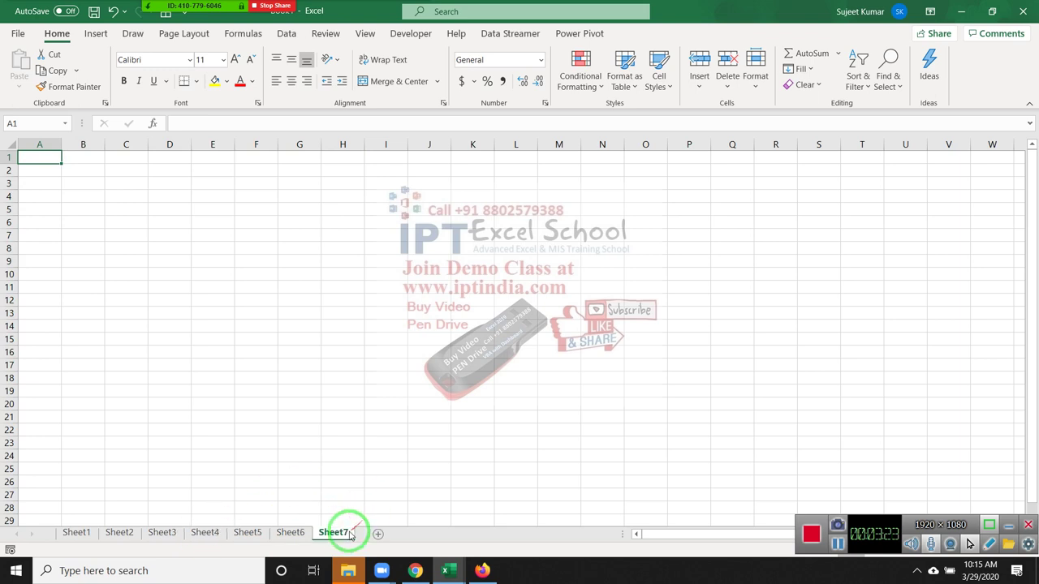
double_click(336, 535)
type("Data")
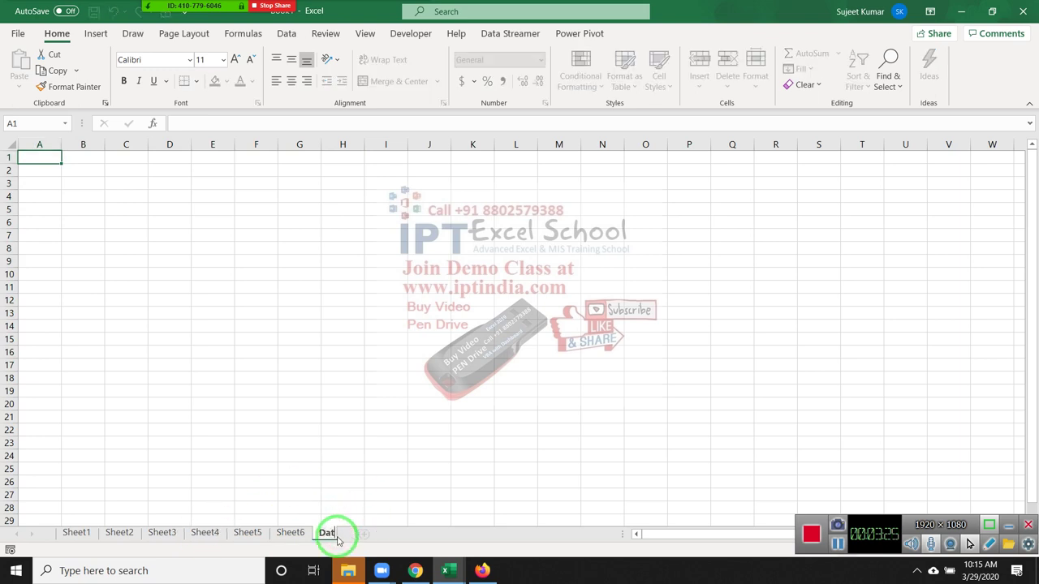
key("Return")
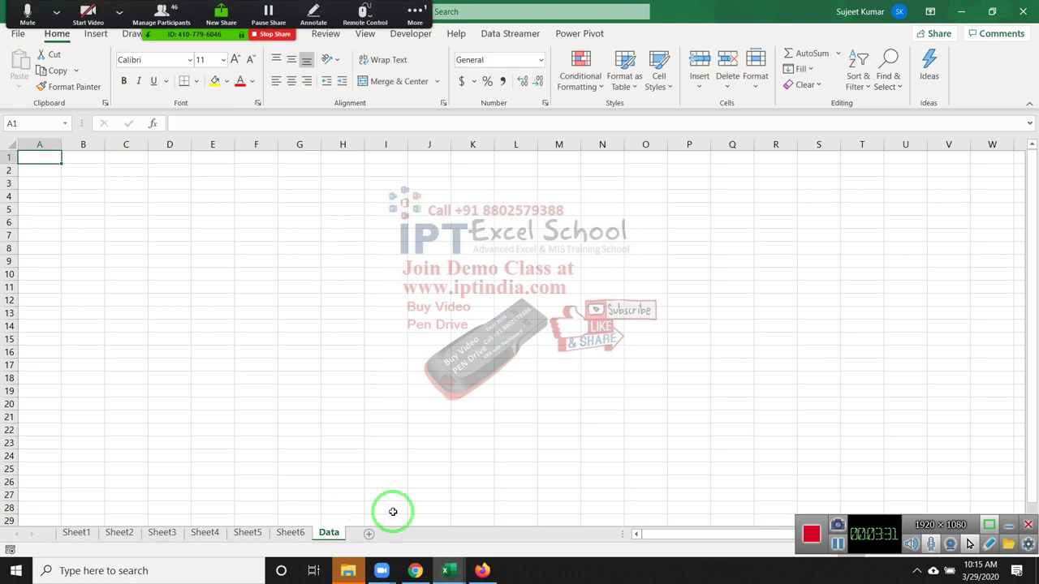
Open the meeting group chat from the meeting options, then close it
left_click(411, 13)
left_click(421, 39)
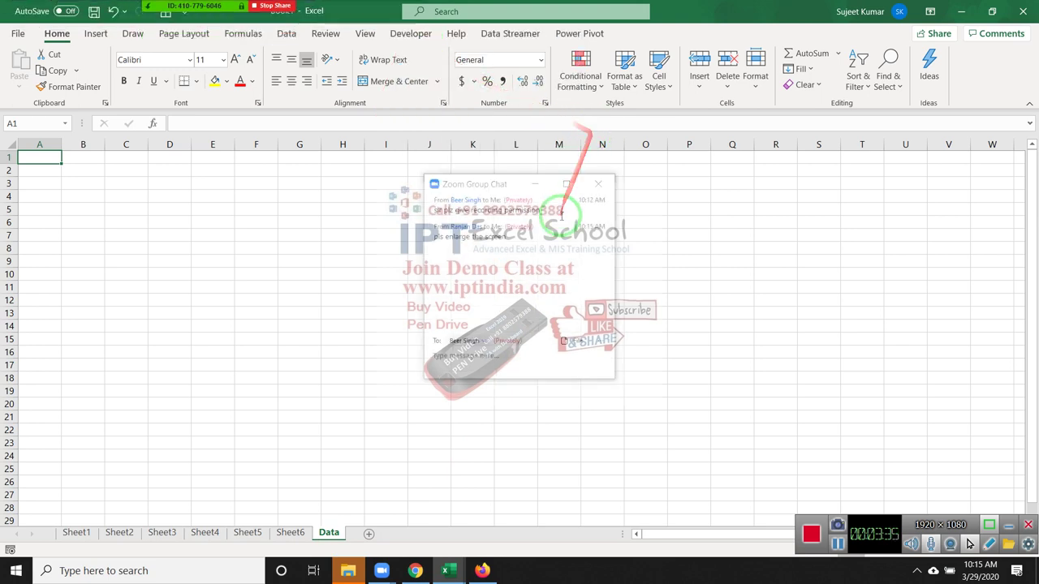
left_click(612, 192)
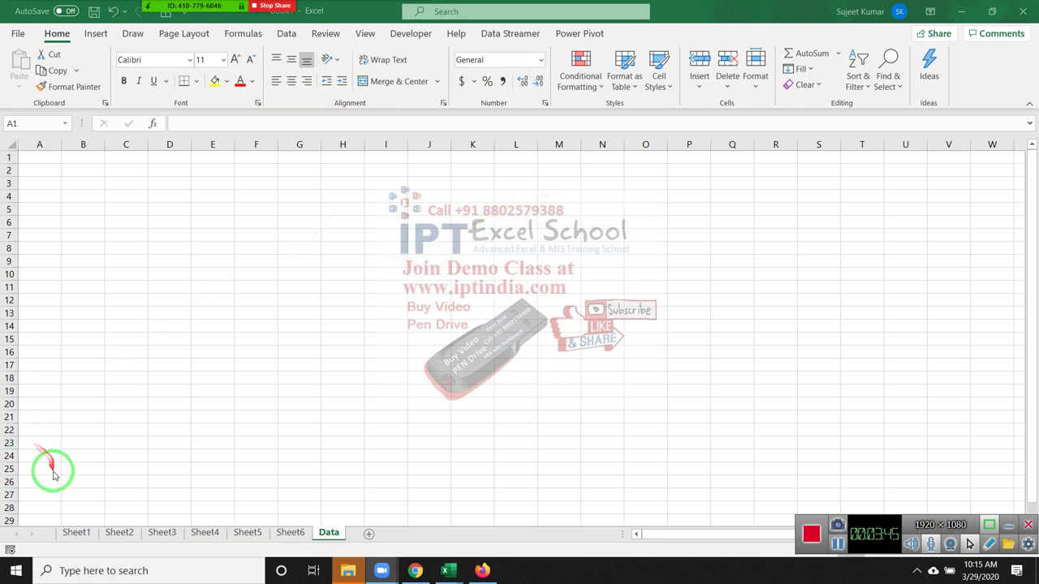
Copy Sheet1's header row A1:H1 into A1 of the Data sheet, then select A2
left_click(91, 534)
key("Up")
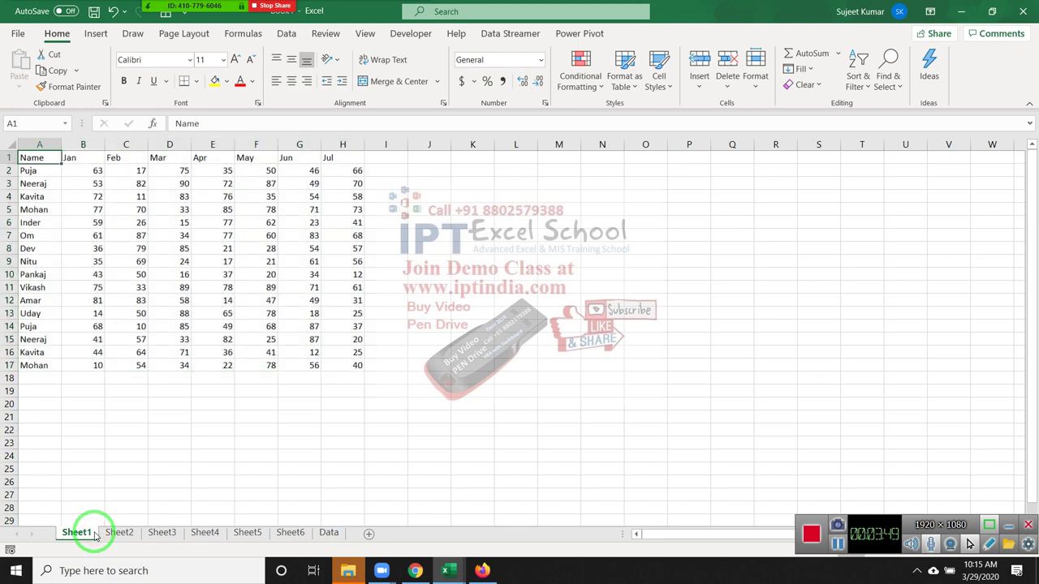
key("ctrl+shift+Right")
key("ctrl+c")
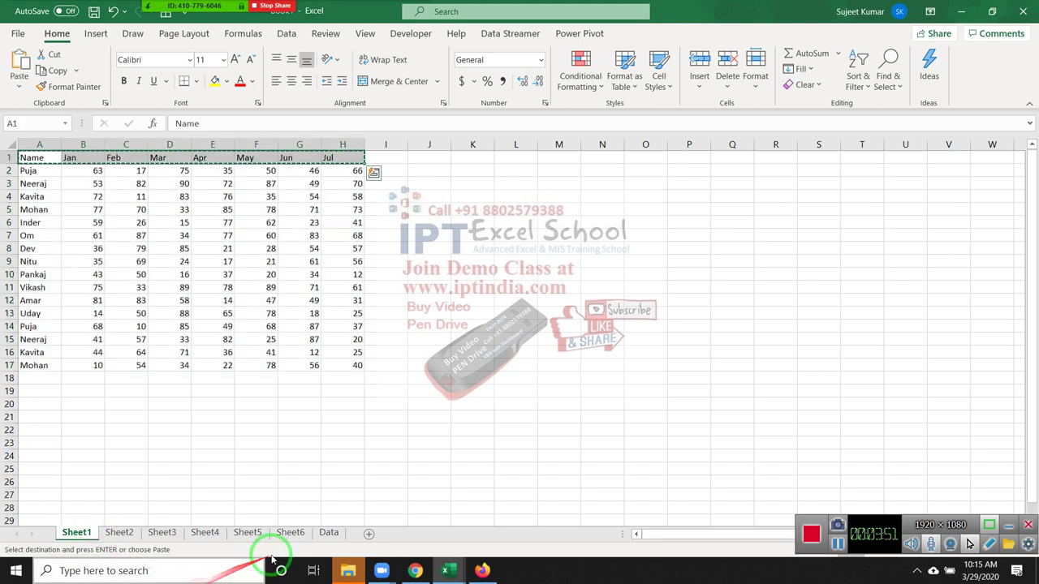
left_click(328, 532)
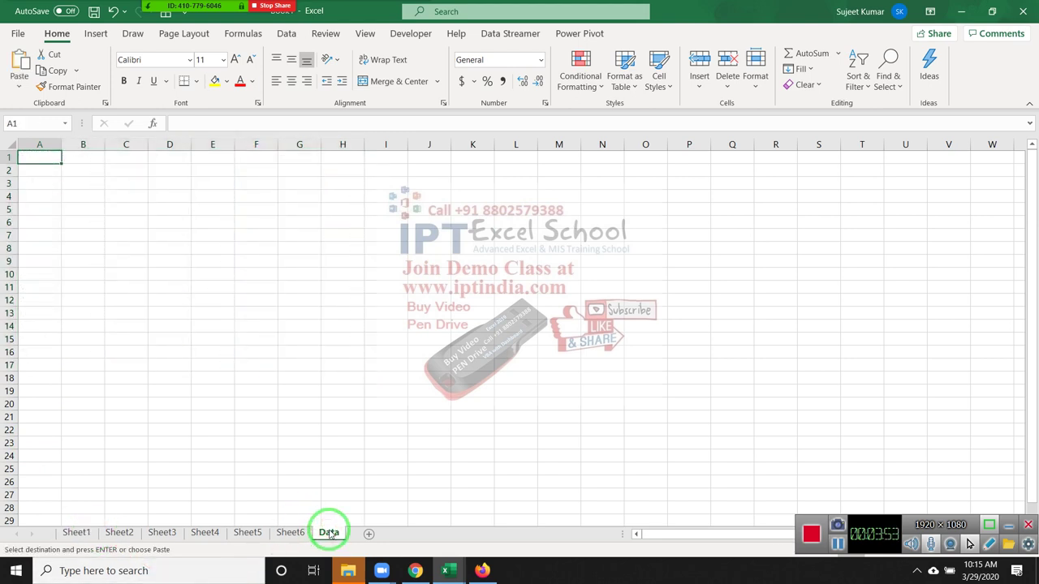
key("ctrl+v")
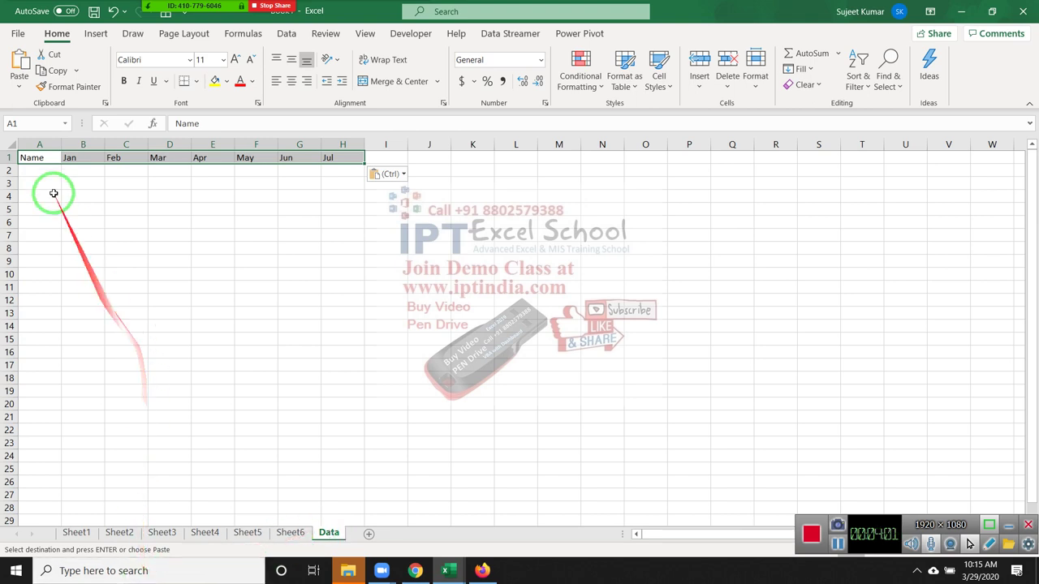
left_click(39, 172)
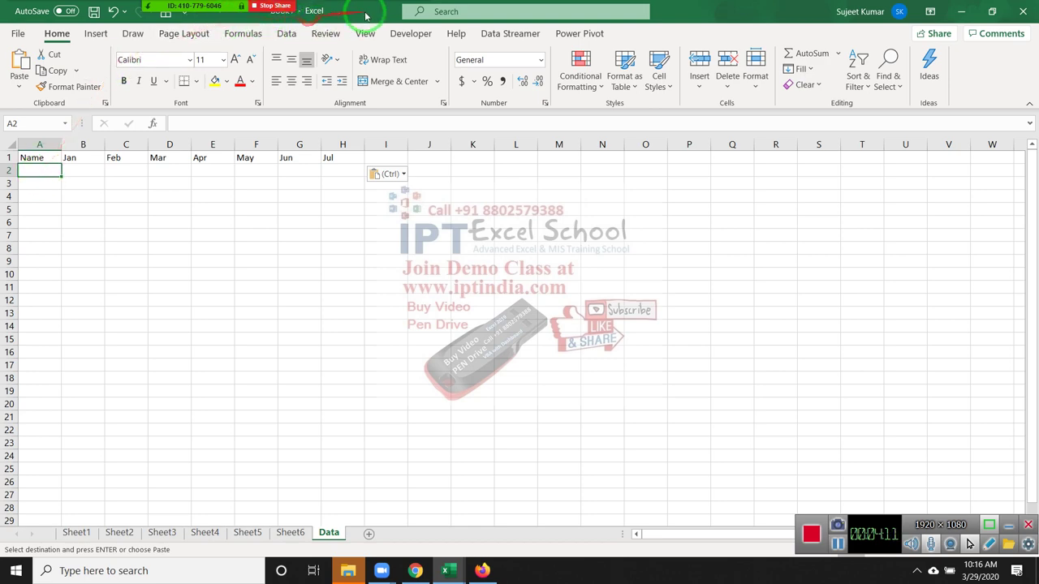
Open the Visual Basic editor and insert a new module
left_click(404, 33)
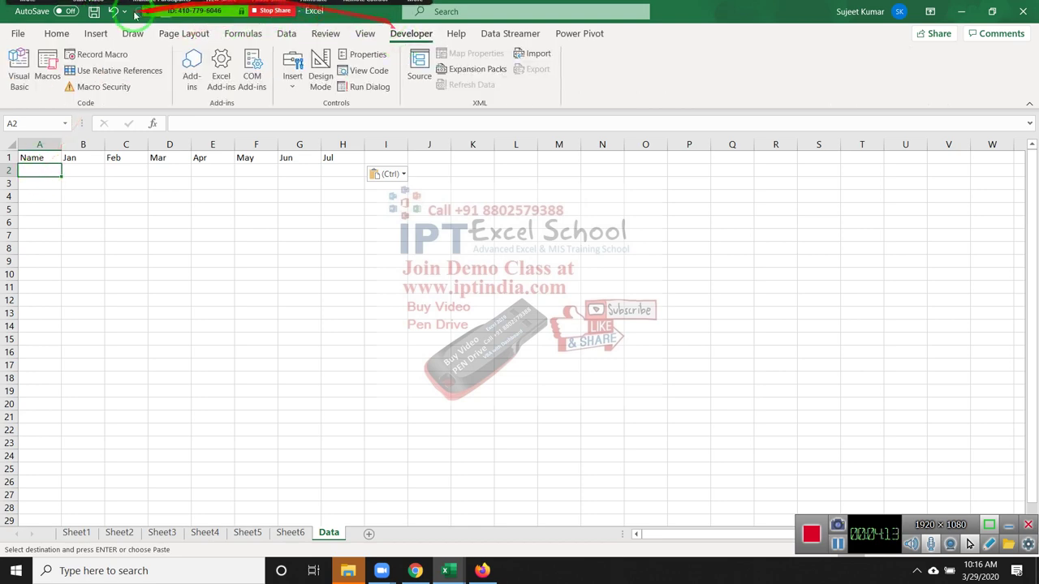
left_click(18, 65)
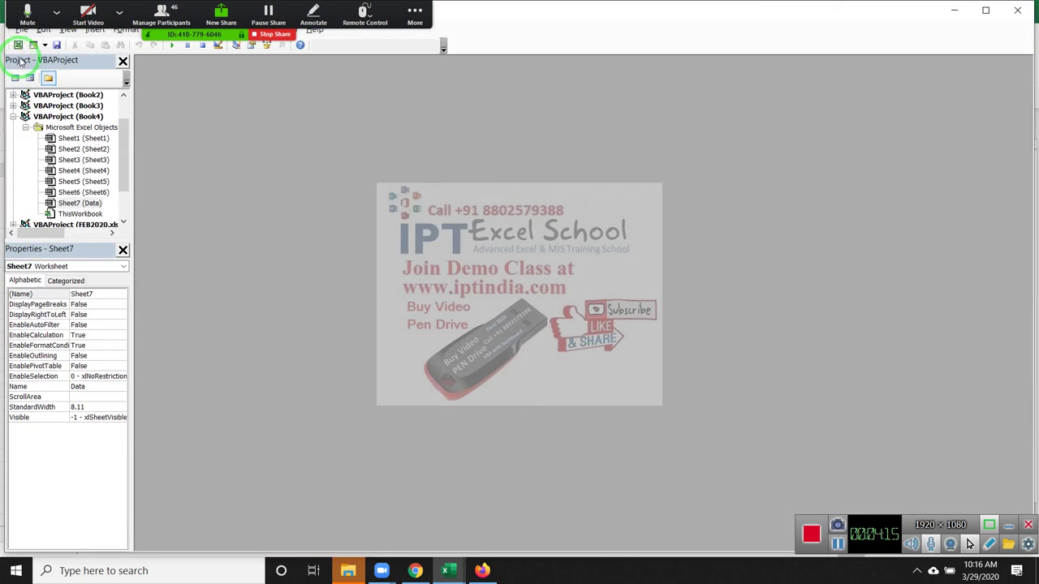
left_click(96, 30)
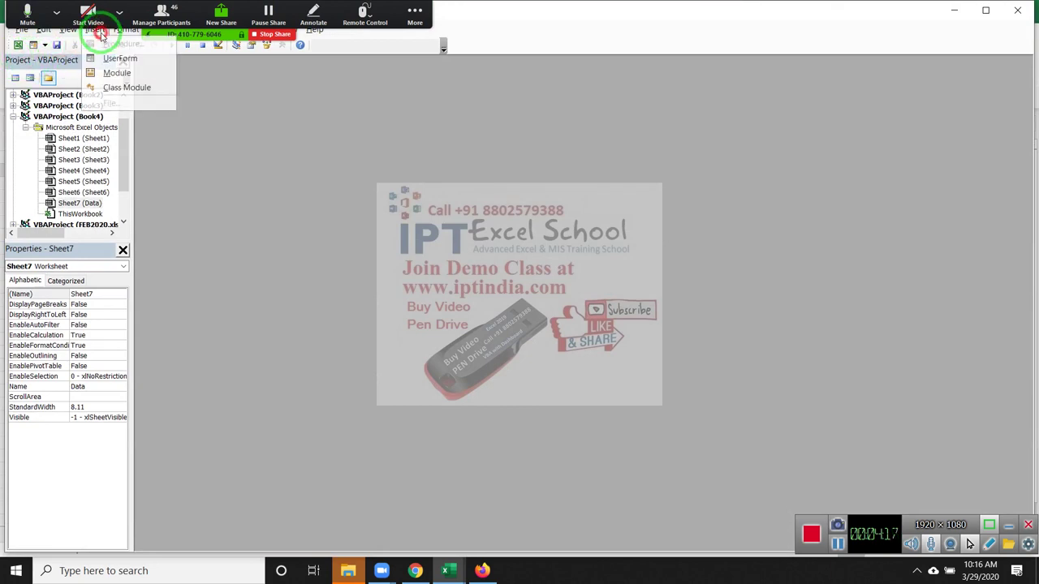
left_click(114, 73)
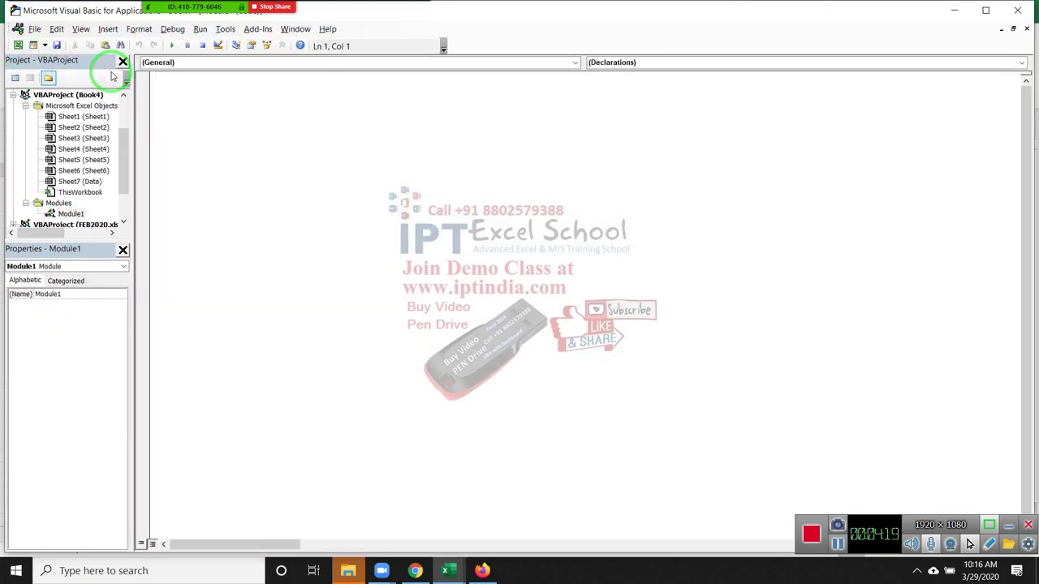
Write Sub rr() containing a For i = 1 To Sheets.Count … Next i loop
type("sub ")
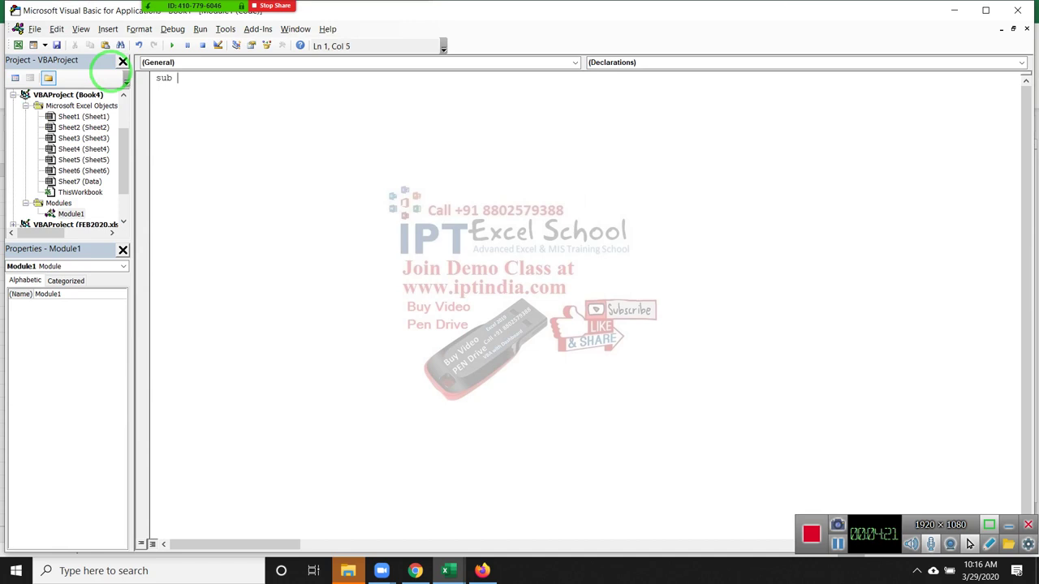
type("rr()")
key("Return")
key("Return")
key("Return")
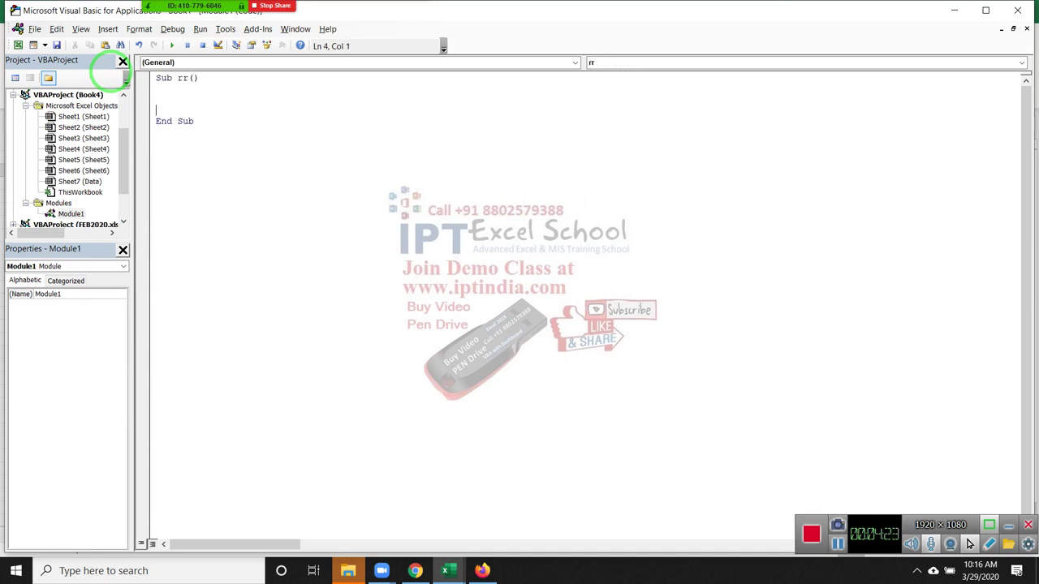
key("Return")
type("for")
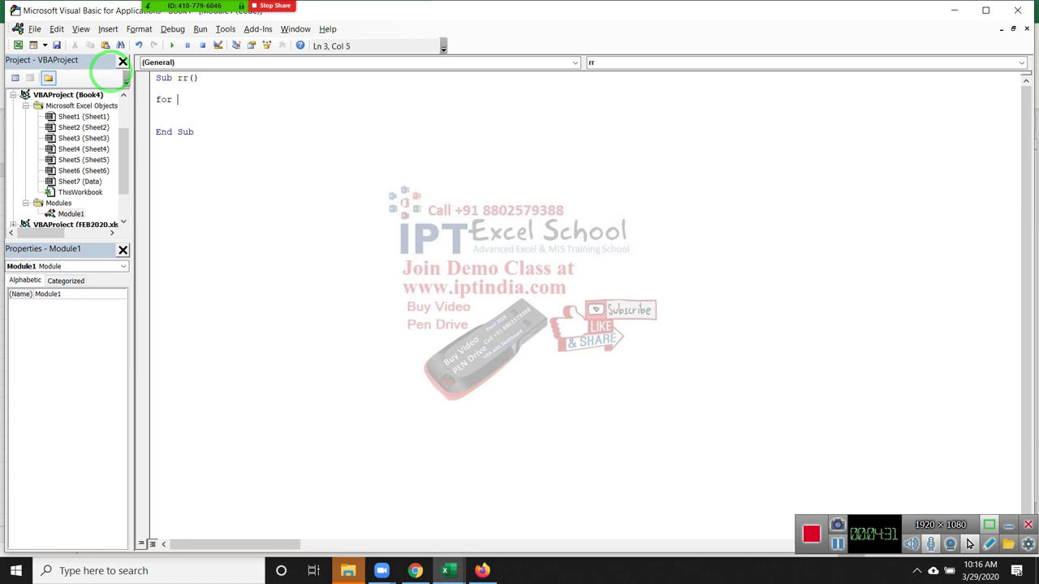
type(" i = 1 ")
type("to ")
type("sheets")
type(".c")
type("o")
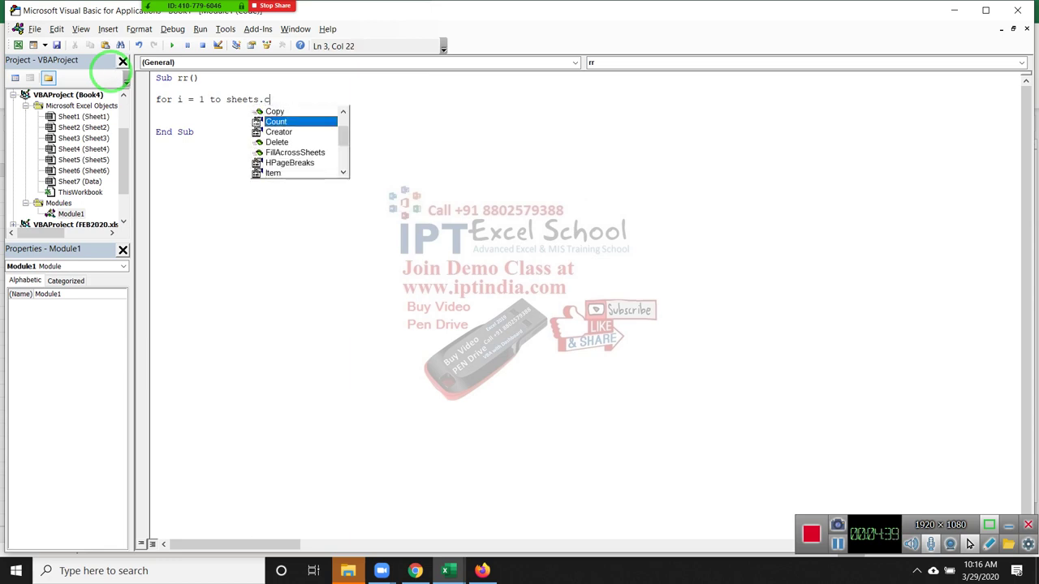
key("Tab")
key("Return")
key("Return")
key("Return")
key("Return")
type("ne")
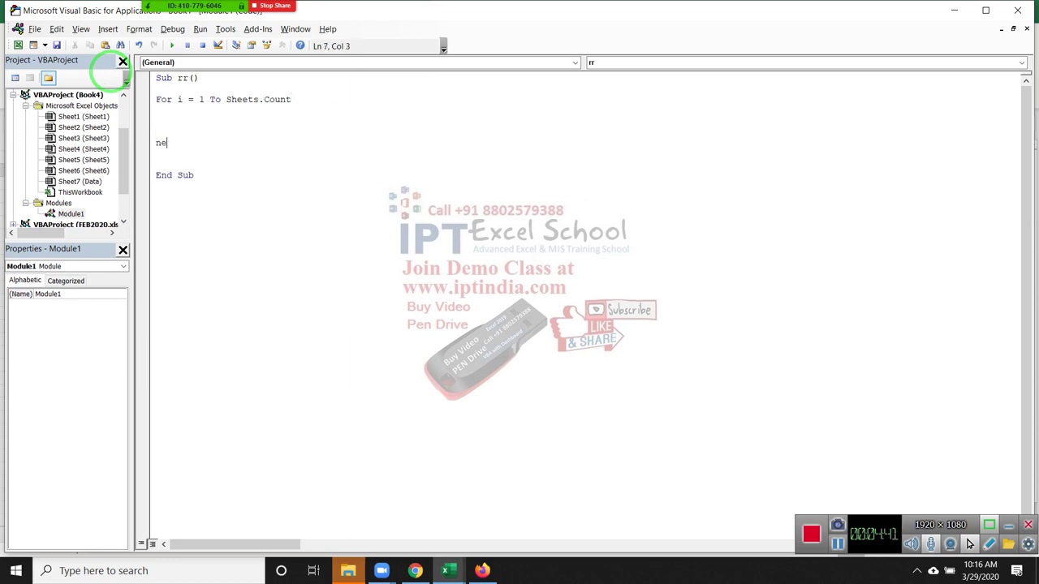
type("xt i")
key("Up")
key("Up")
Begin the loop body with a Sheet1 Range reference
type("sheet")
type("1")
type(".R")
key("Tab")
key("BackSpace")
key("BackSpace")
key("BackSpace")
key("BackSpace")
key("BackSpace")
key("BackSpace")
Add the line Sheet1.Range("A1").CurrentRegion.Copy inside the loop
type(".")
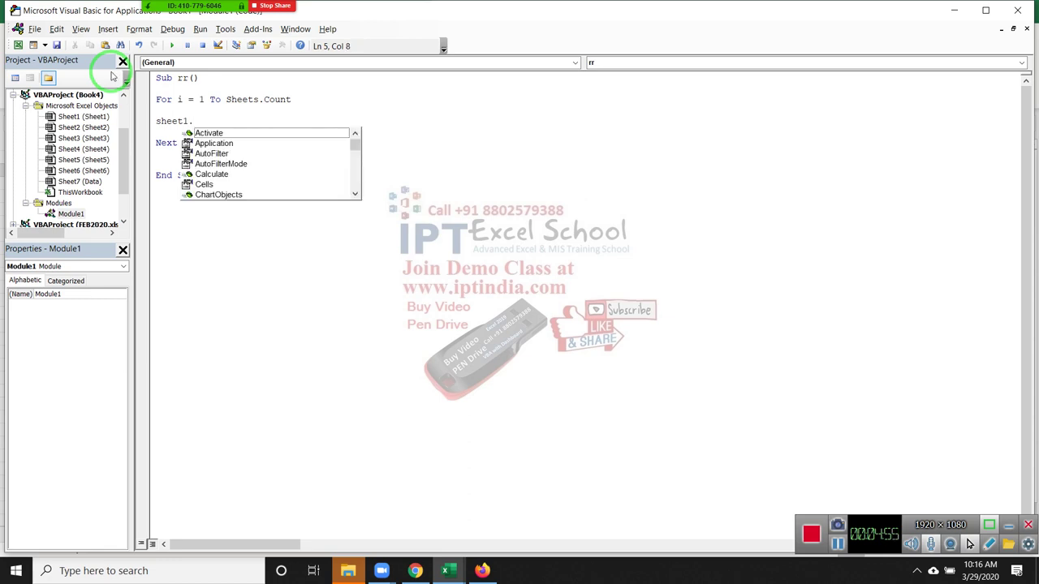
type("r")
key("Tab")
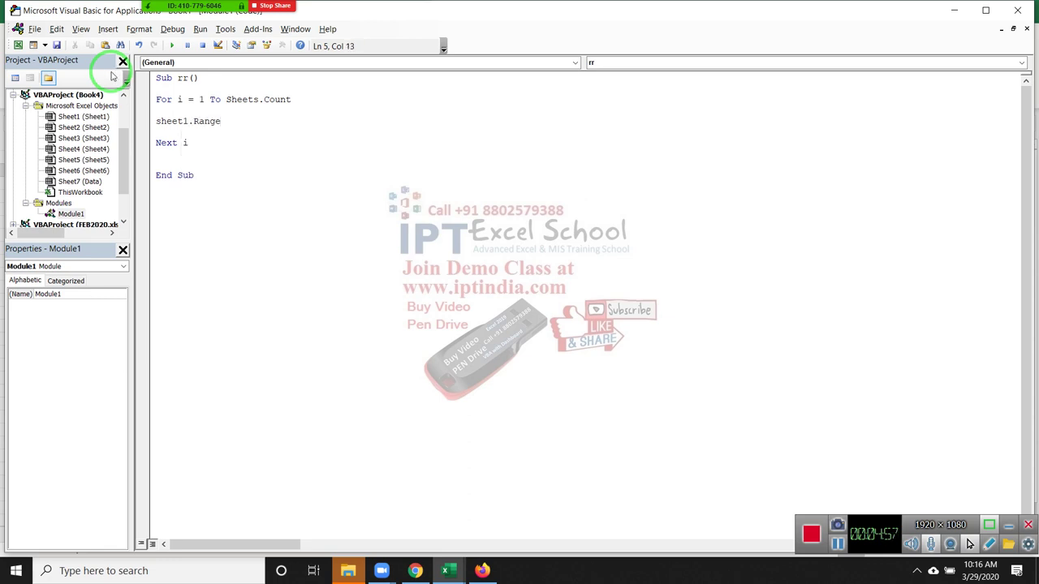
type("(\"A1")
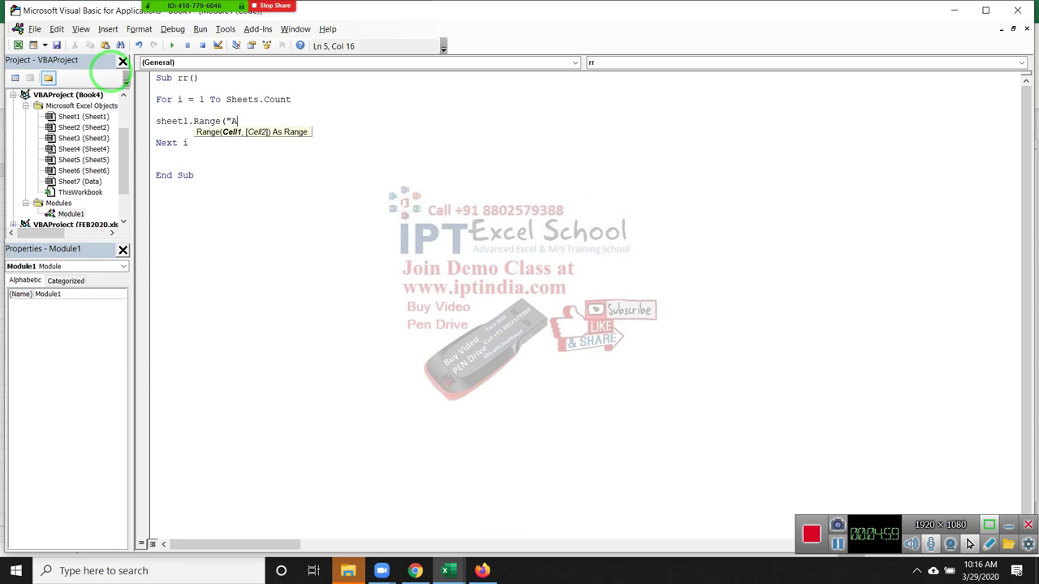
type("\")")
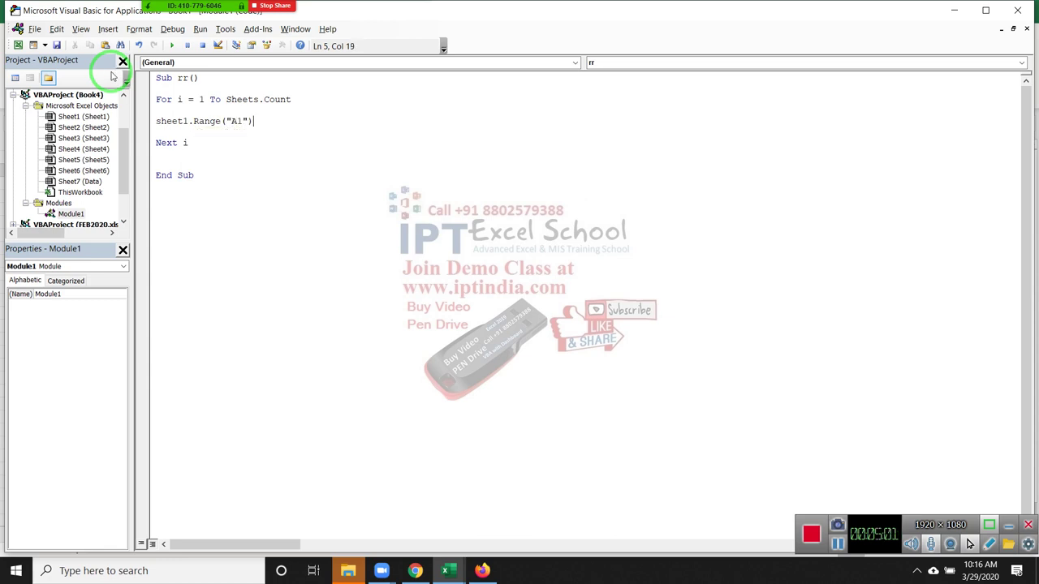
type(".e")
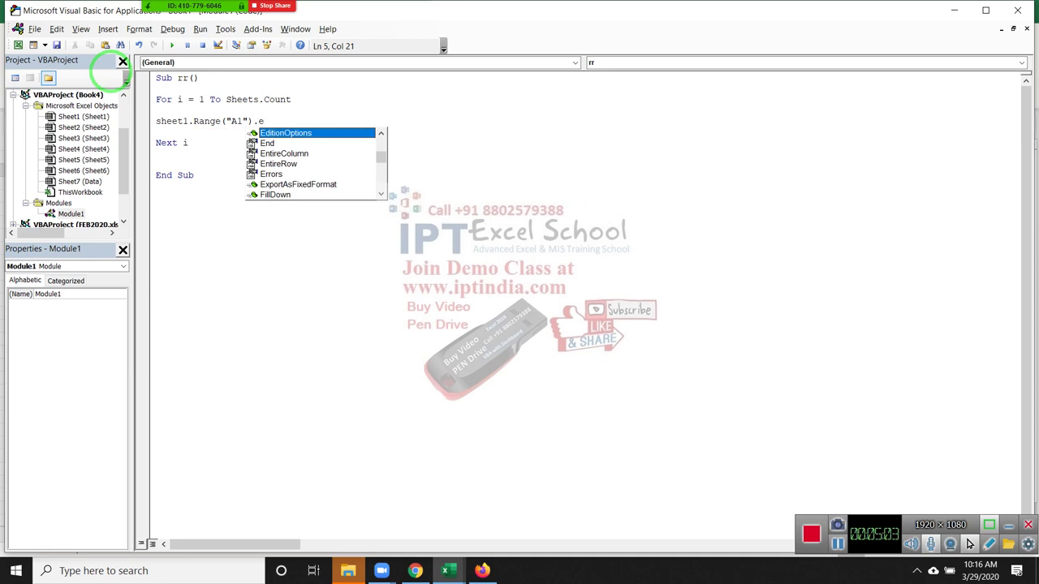
key("BackSpace")
type("cu")
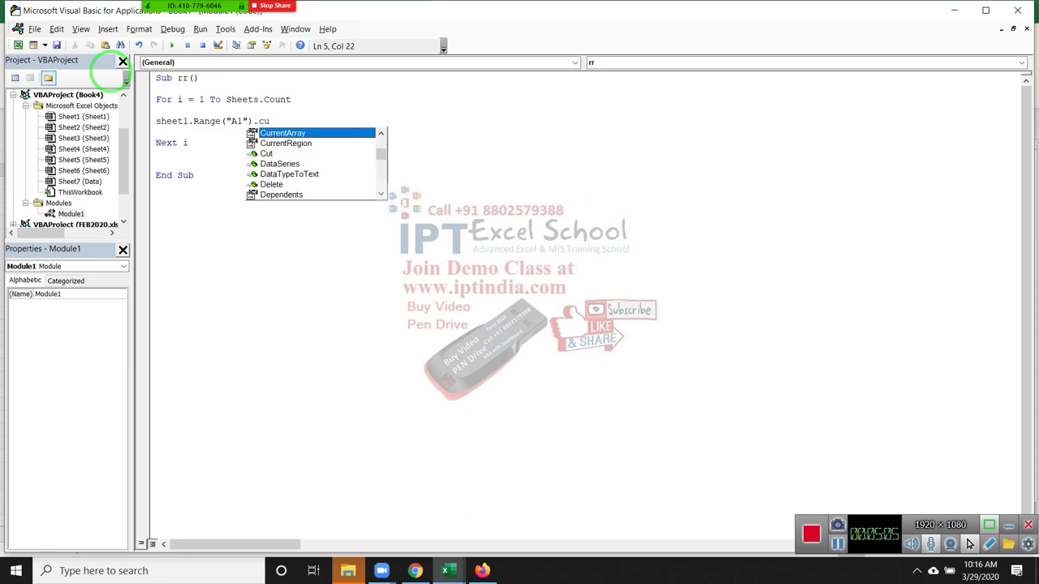
key("Down")
key("Tab")
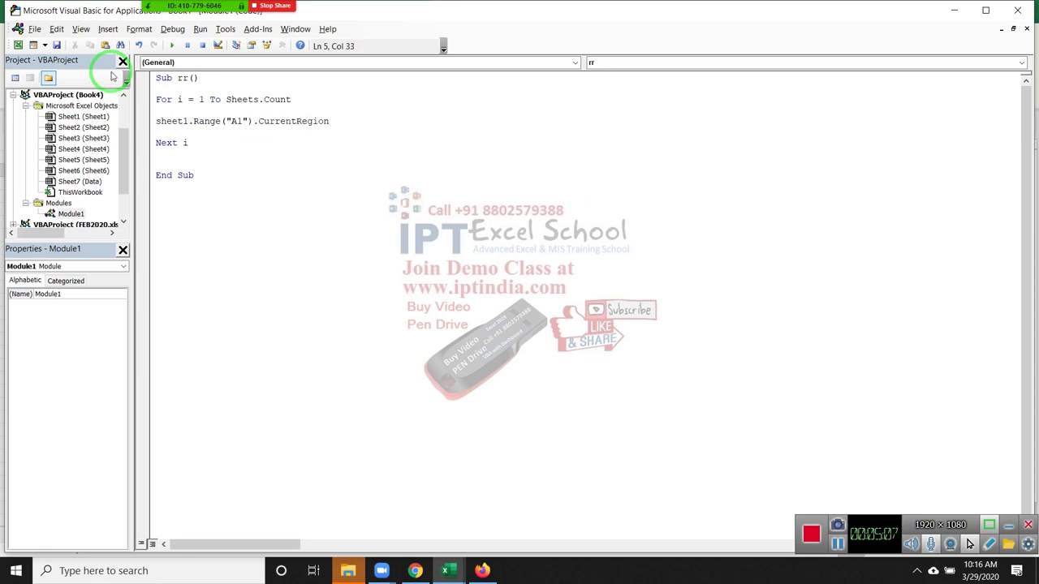
type(".copy")
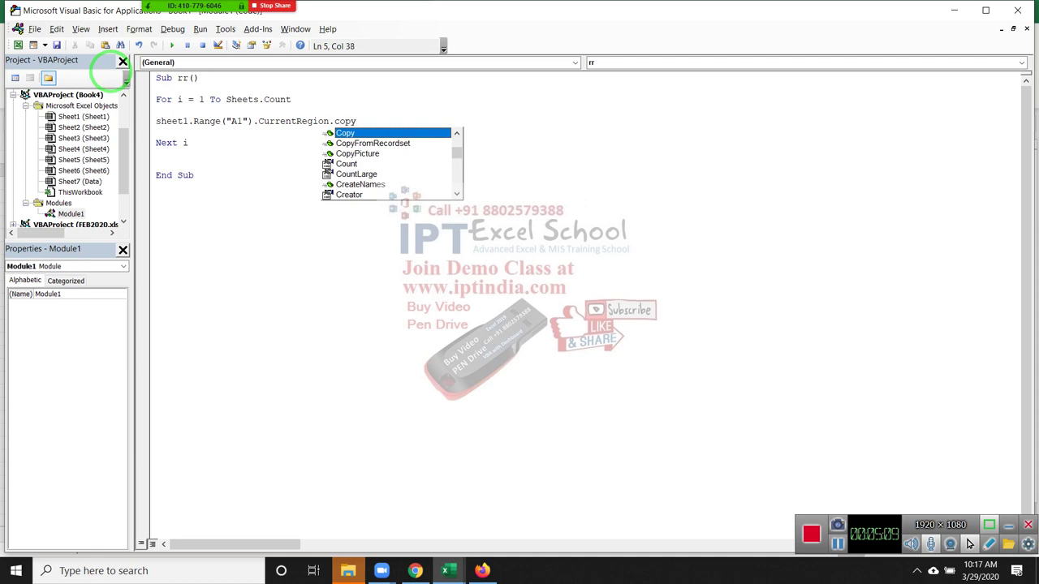
key("Tab")
key("Return")
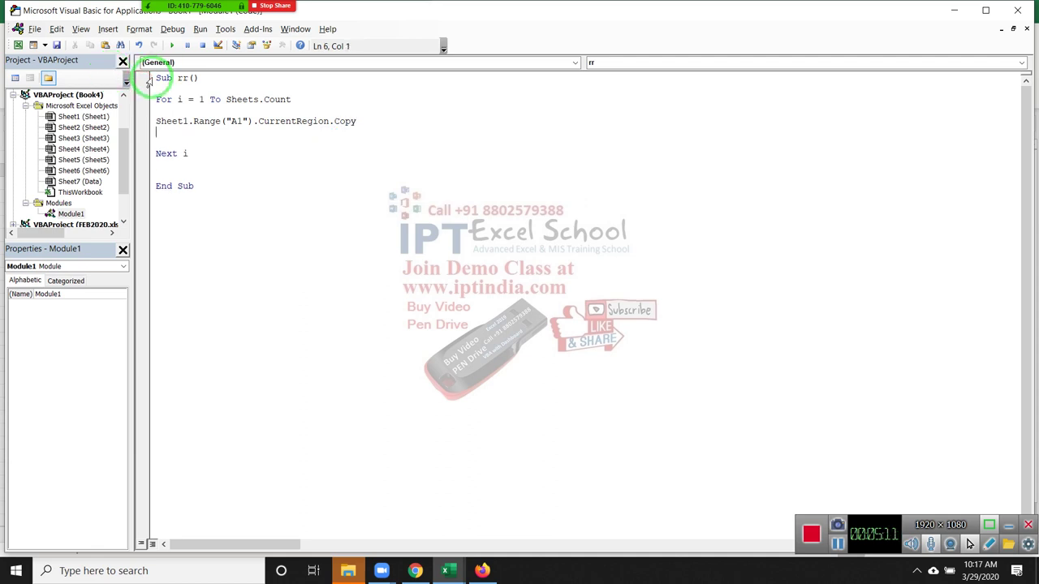
Add lines selecting Sheets("Data") and PasteSpecial at Range("A65000").End(xlUp).Offset(1,0)
type("sheet")
type("s(\"")
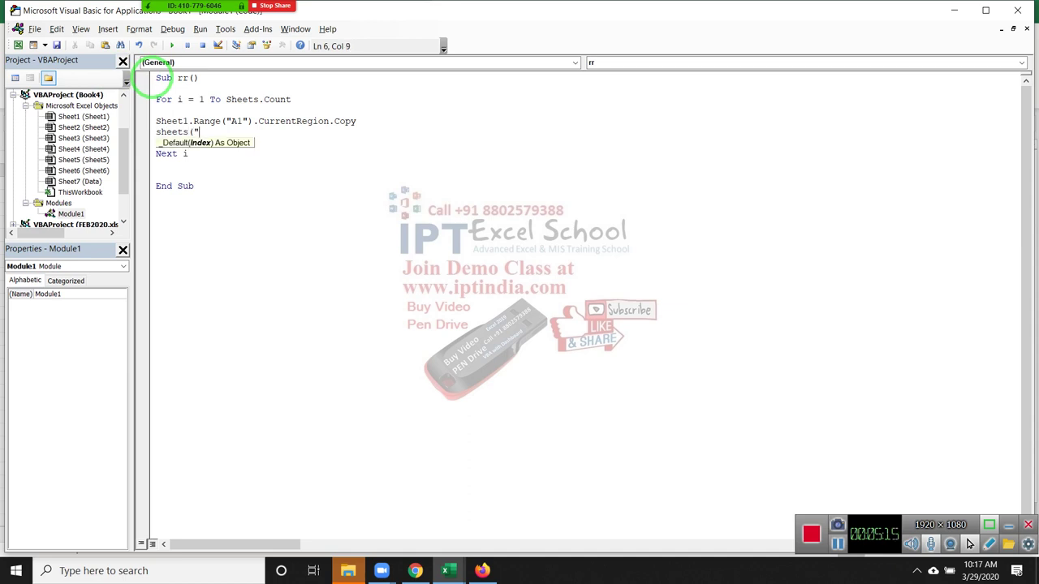
type("Data")
type(").selec")
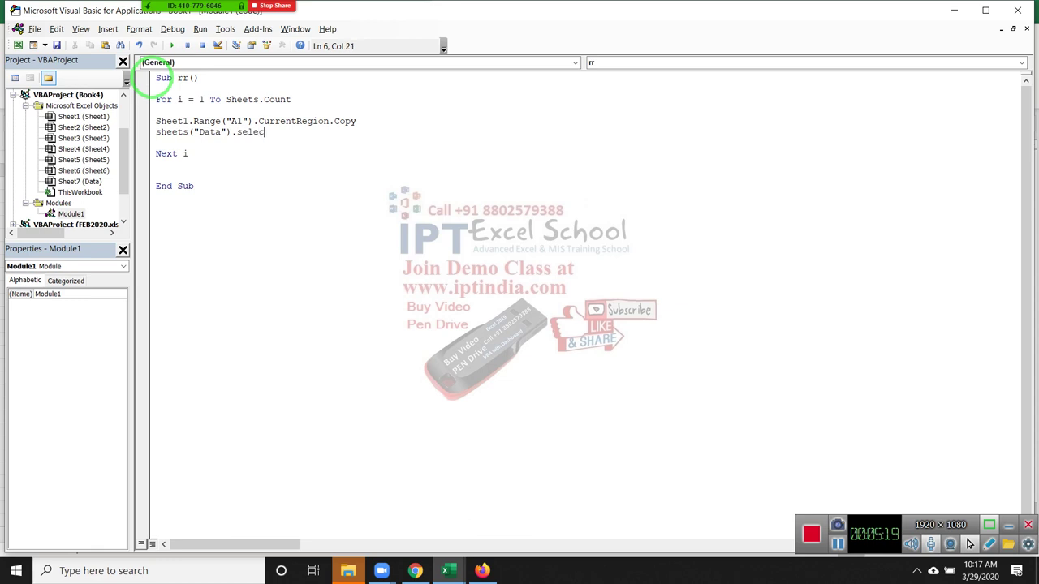
type("t")
key("Return")
type("ra")
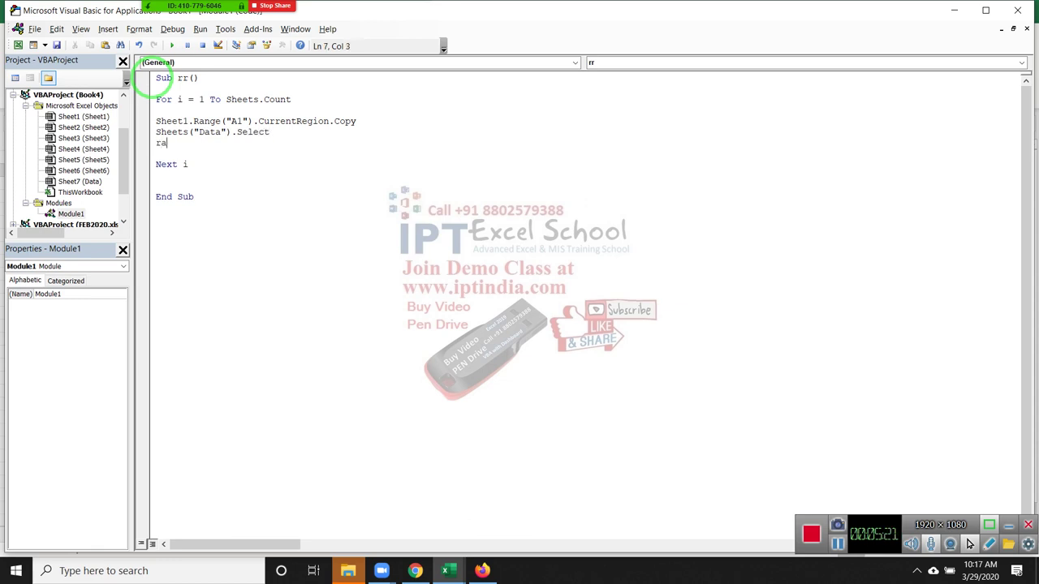
type("nge(\"")
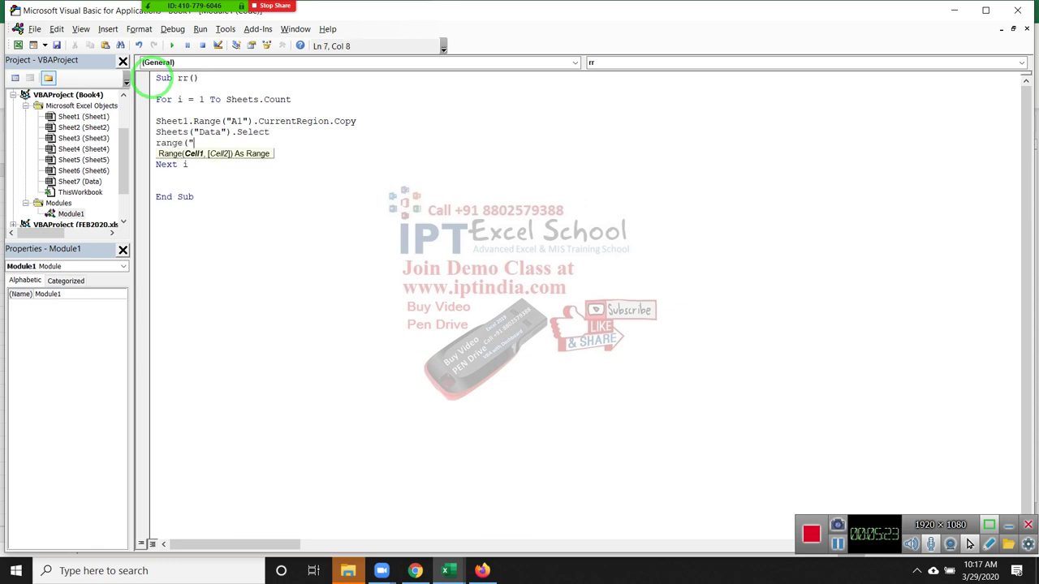
type("A65000")
type("\").")
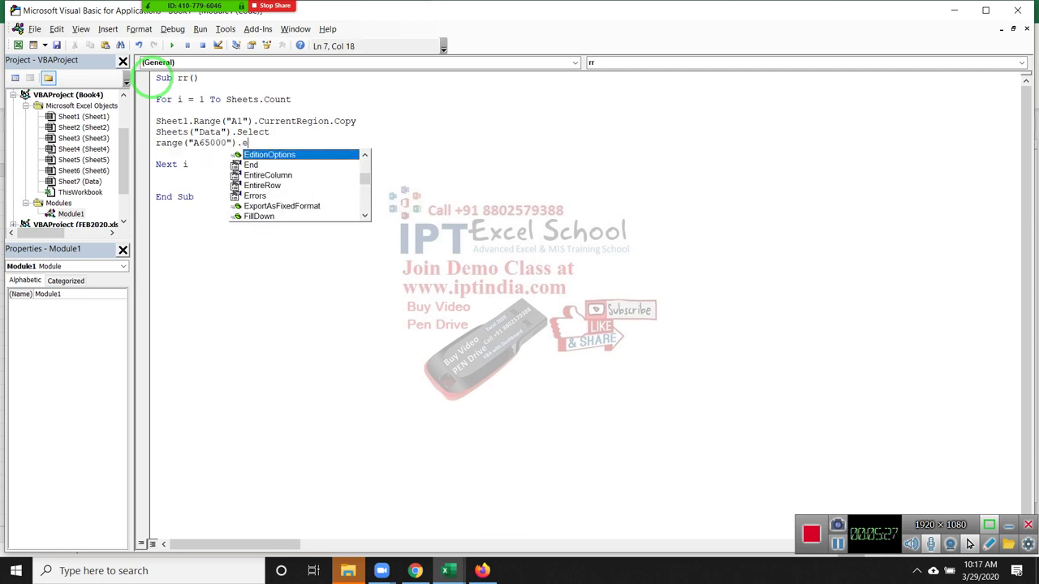
type("End")
key("Tab")
type("(")
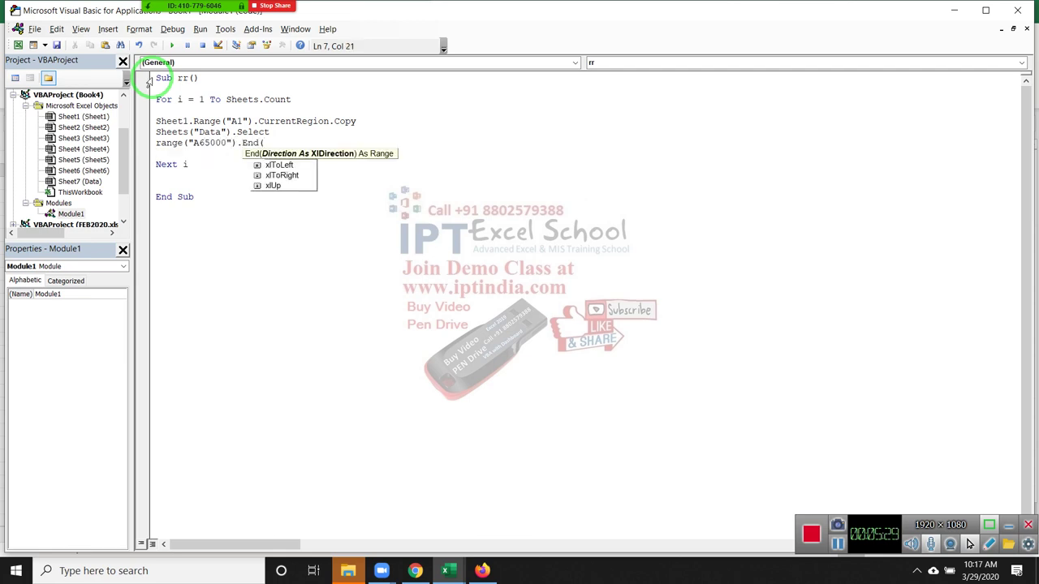
key("Down")
key("Down")
key("Down")
key("Down")
key("Tab")
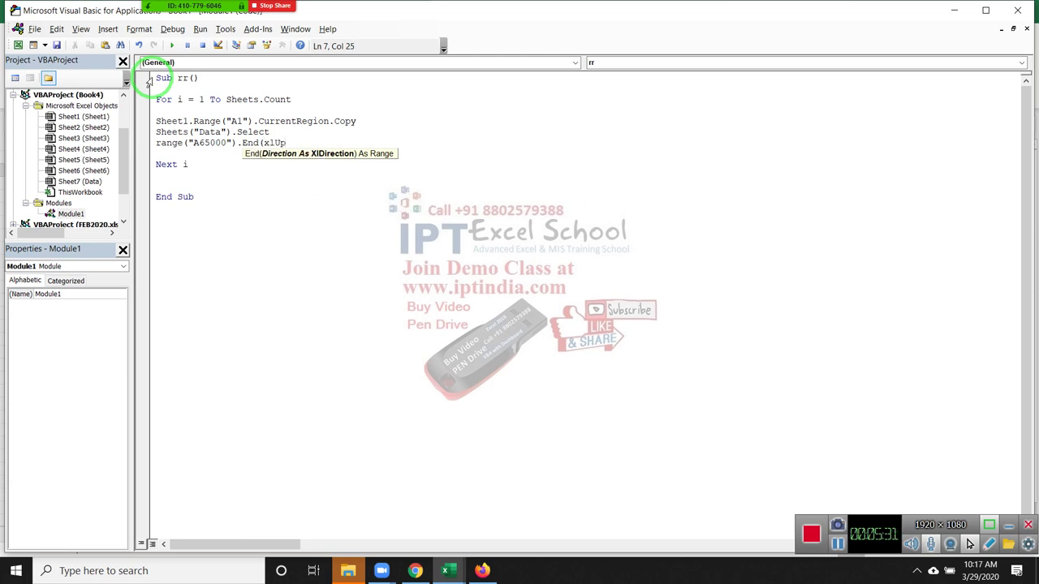
type(").")
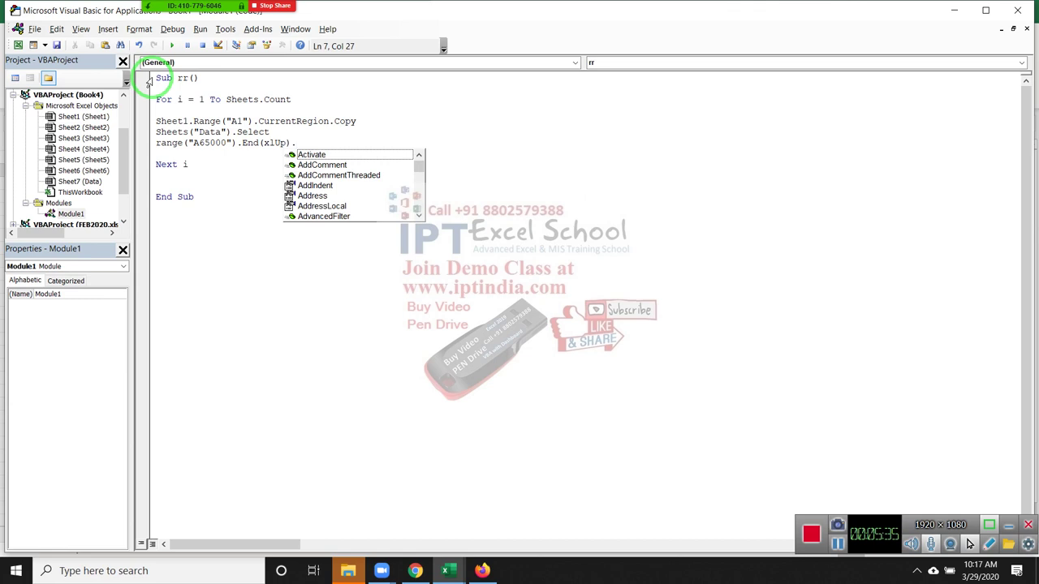
type("of")
key("Tab")
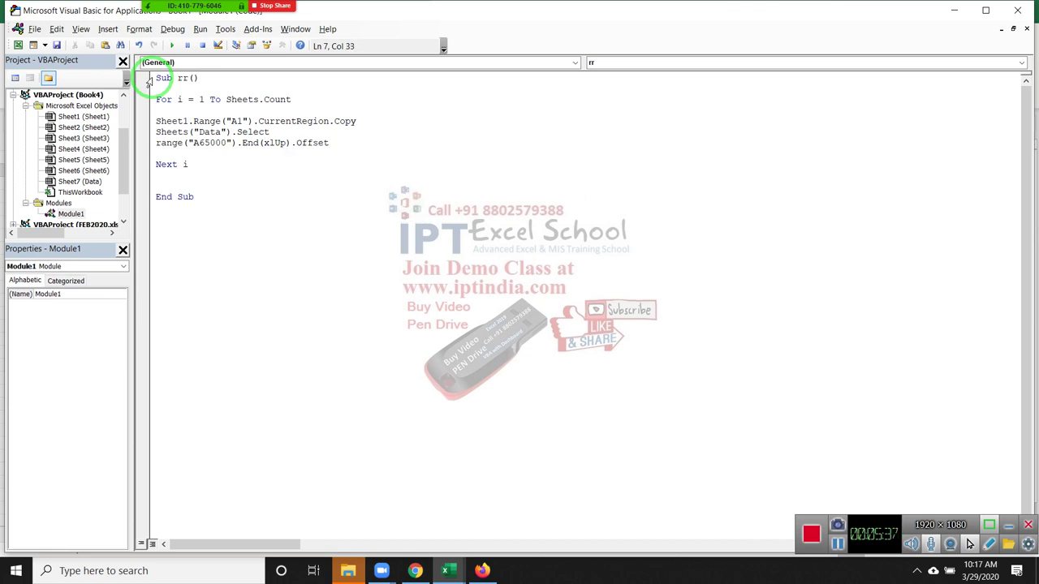
type("(1,")
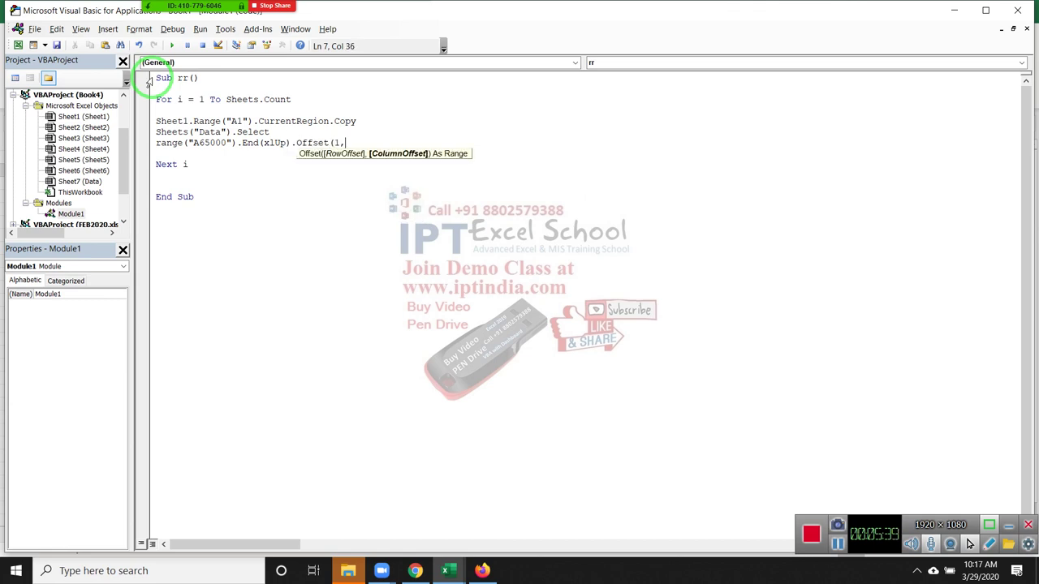
type("0).p")
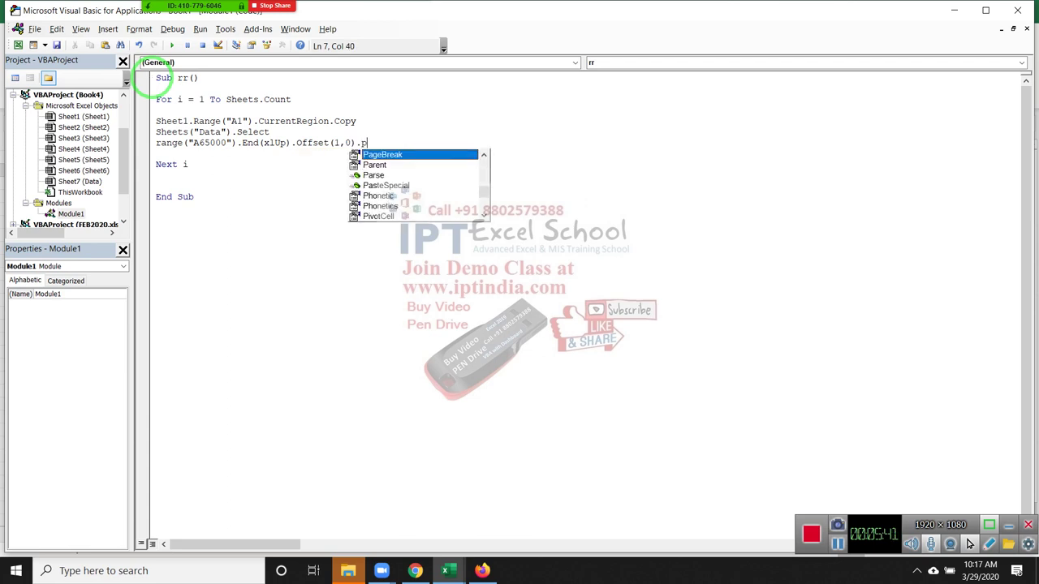
key("Down")
key("Down")
key("Down")
key("Tab")
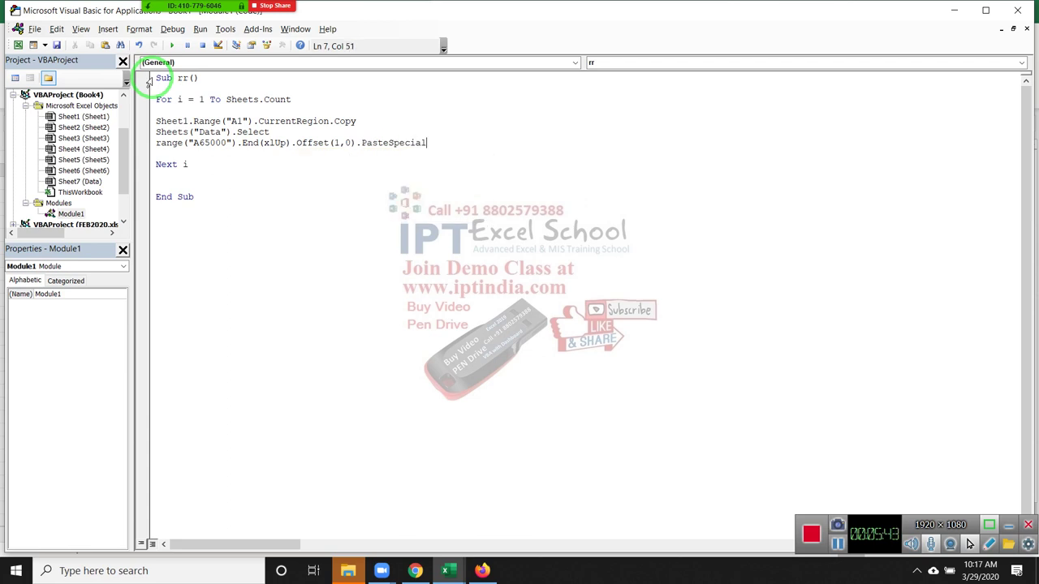
key("Return")
Add an ActiveCell.EntireRow.Delete line after PasteSpecial, directly before Next i
type("en")
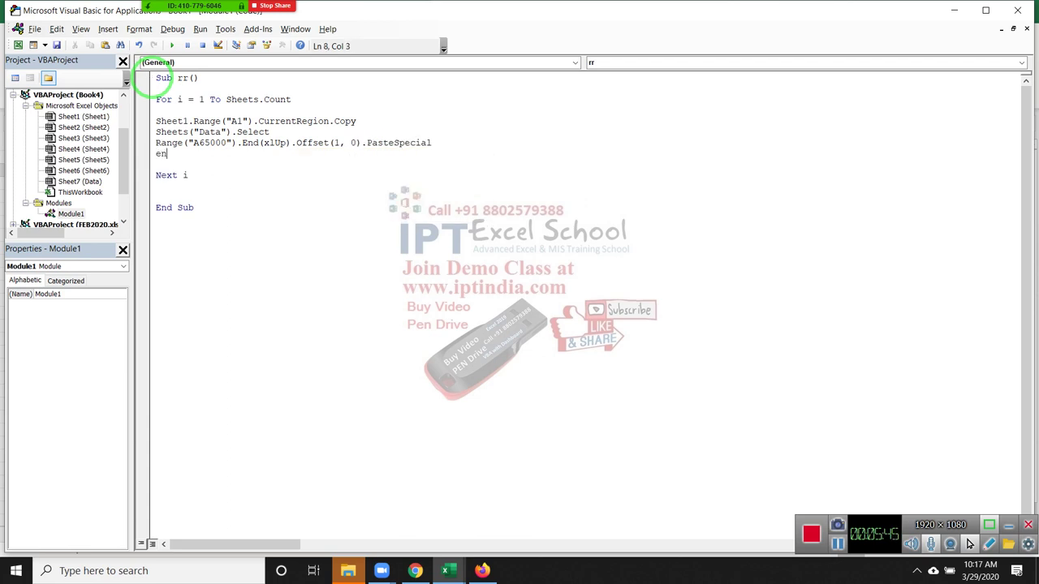
key("BackSpace")
key("BackSpace")
type("a")
type("ctivec")
type("ell.")
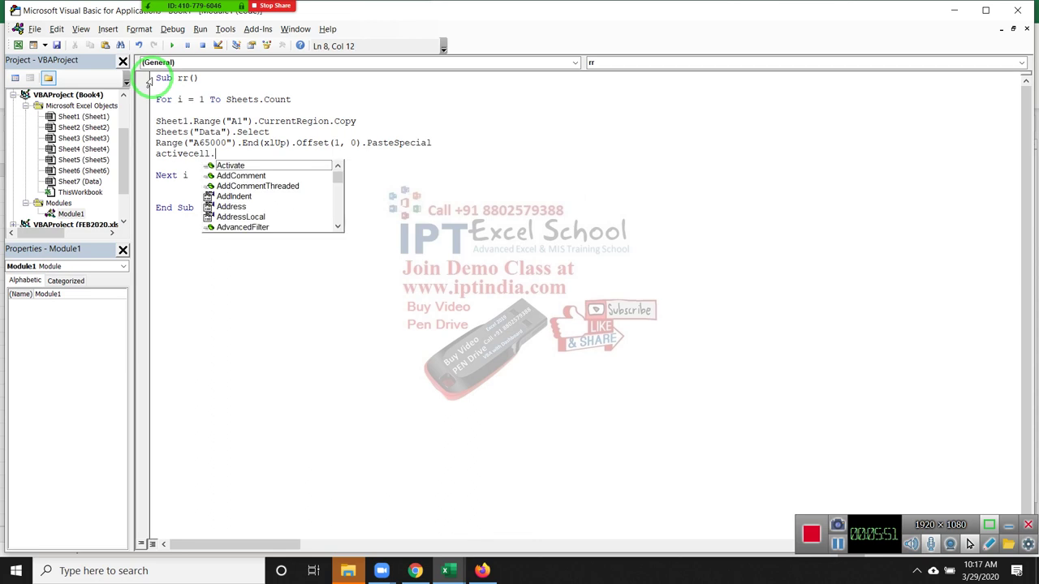
type("en")
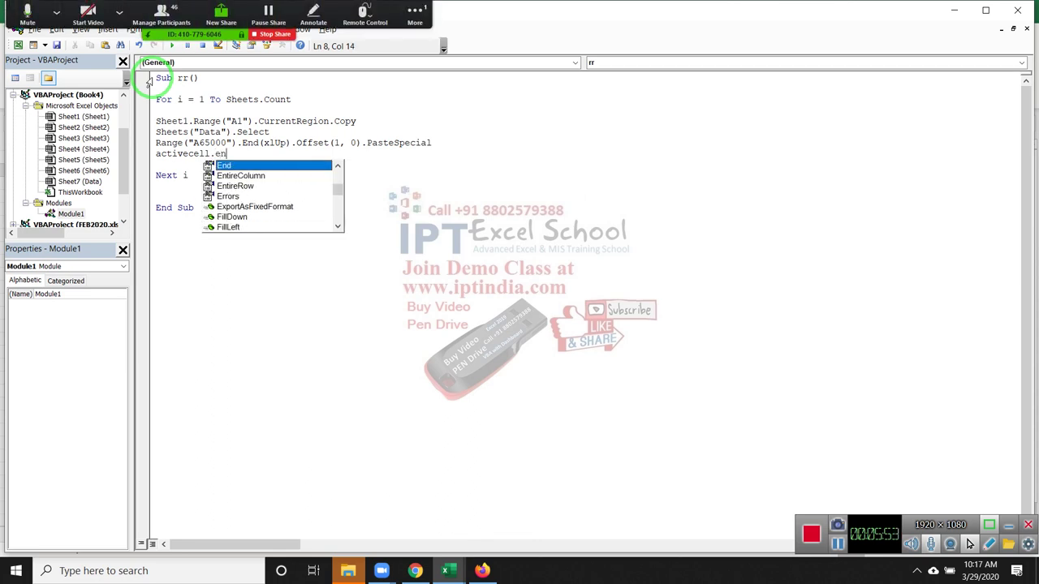
key("Down")
key("Down")
key("Tab")
type(".")
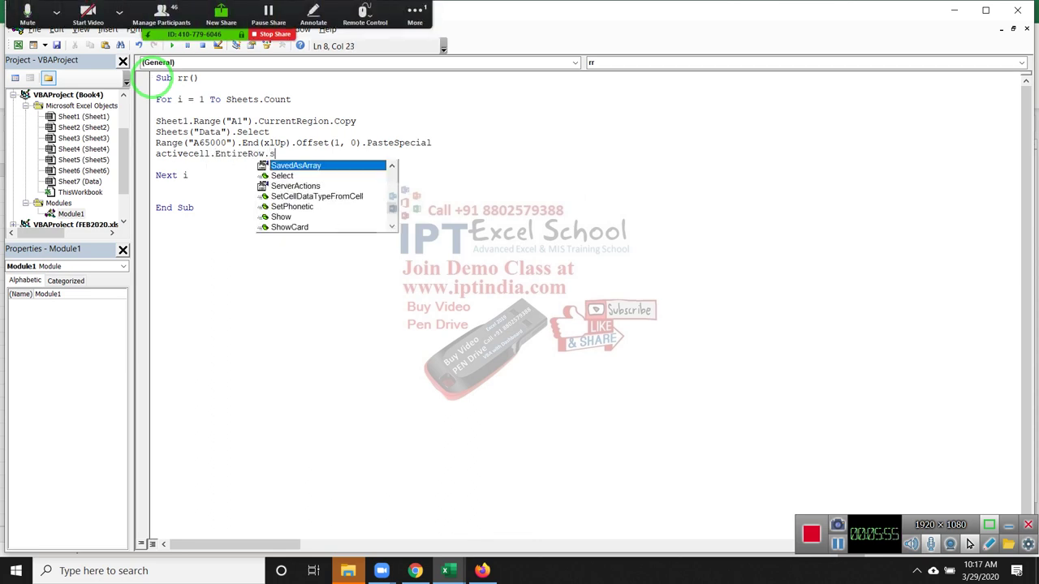
type("se")
key("BackSpace")
key("BackSpace")
type("d")
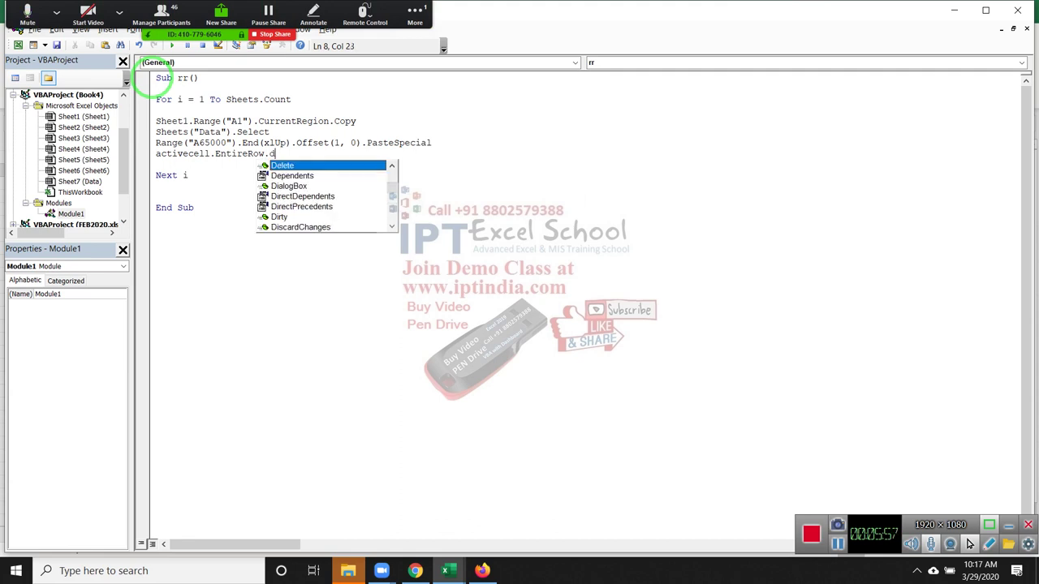
type("e")
key("Tab")
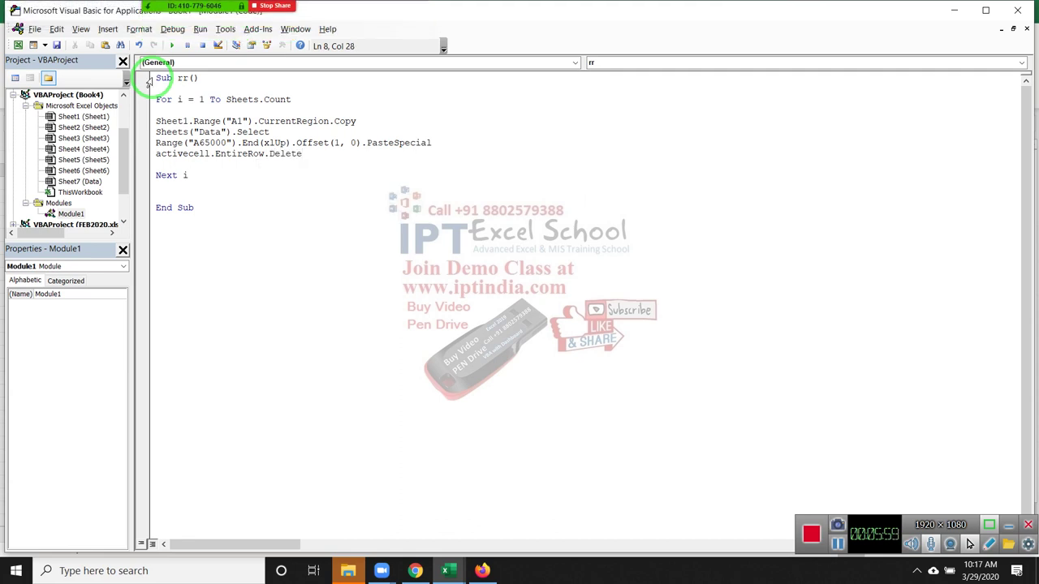
key("Return")
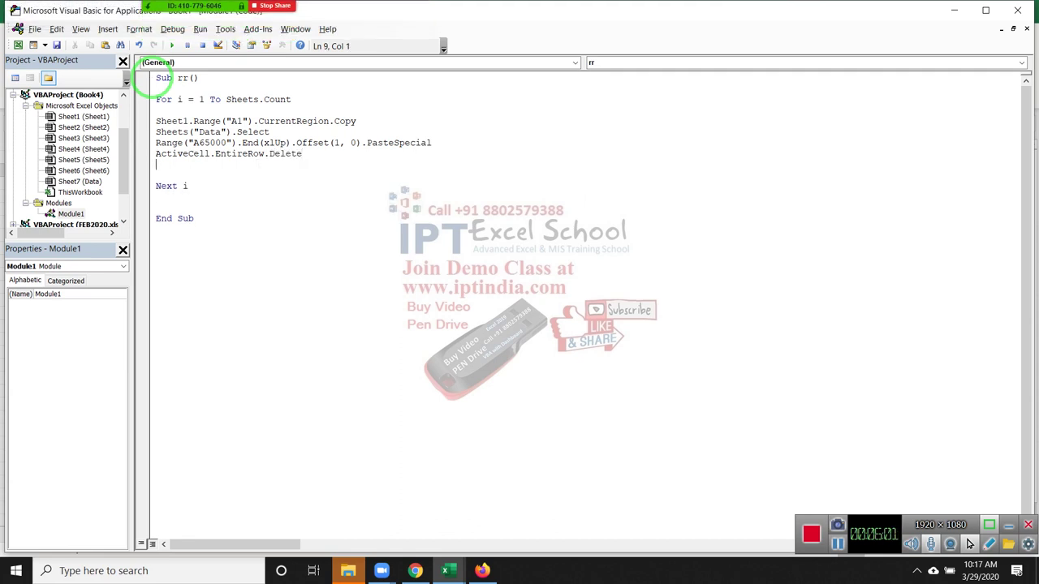
key("Delete")
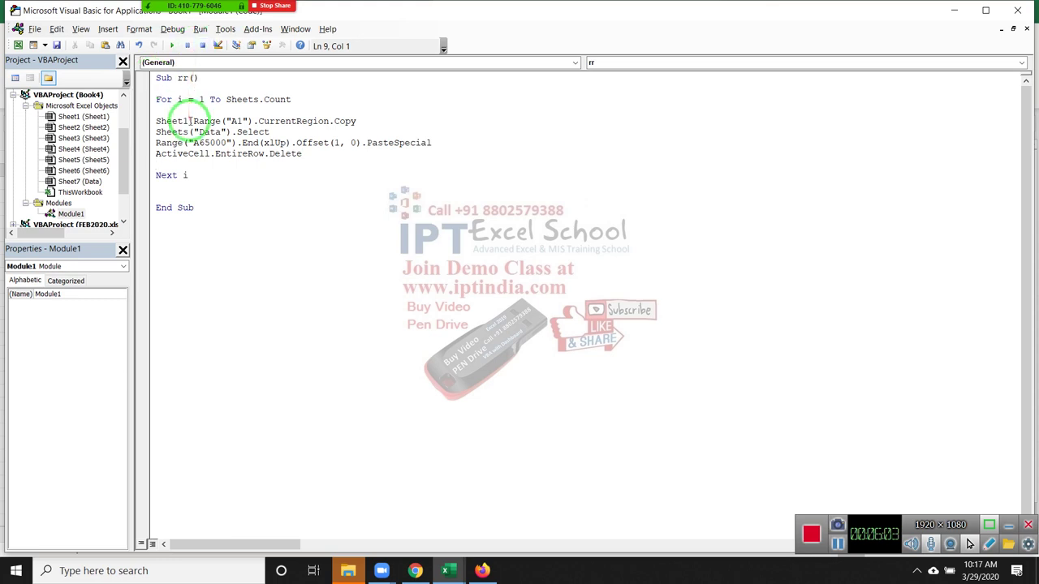
Insert a Sheet(i).Select line above the copy line and shorten it to Range("A1").CurrentRegion.Copy
left_click(187, 121)
key("BackSpace")
type("(")
type("i).")
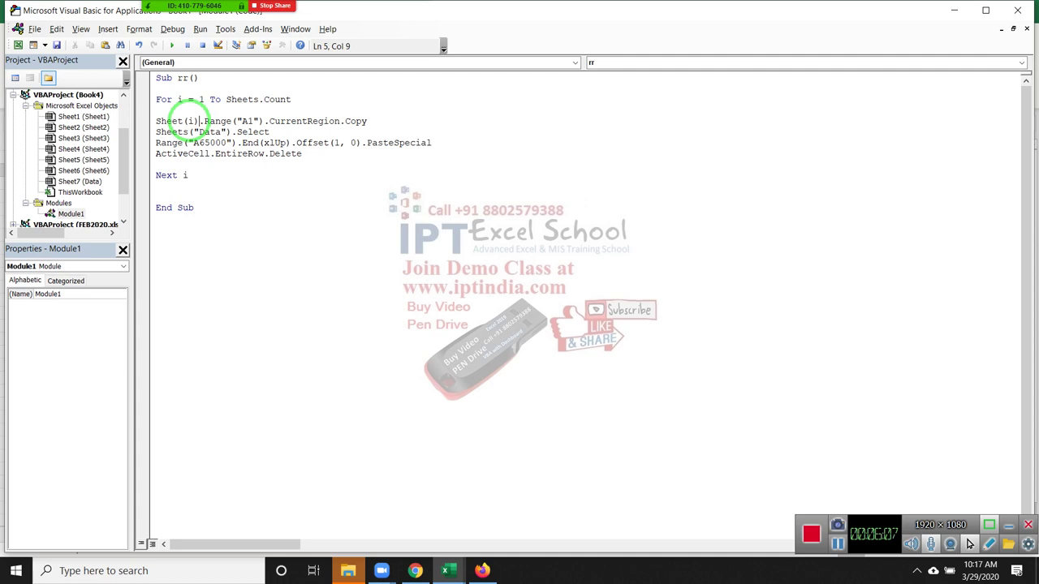
key("Up")
type("sh")
type("eet")
type("(i).")
type("select")
key("Left")
key("Left")
key("Left")
key("BackSpace")
key("BackSpace")
key("BackSpace")
key("BackSpace")
key("BackSpace")
key("BackSpace")
key("BackSpace")
key("BackSpace")
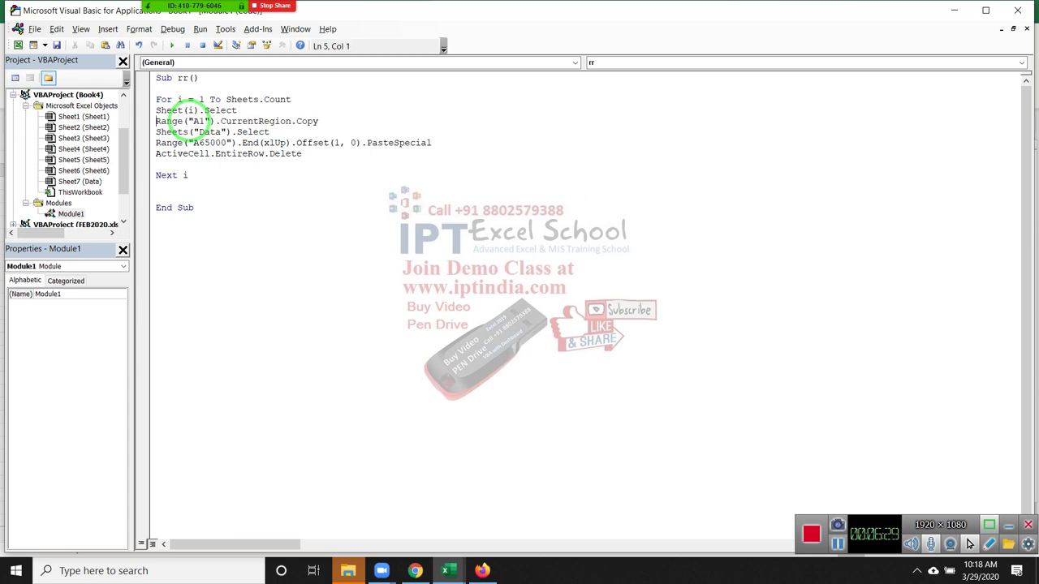
Open the Zoom meeting group chat from More, read the messages, and close it
mouse_move(211, 6)
left_click(414, 12)
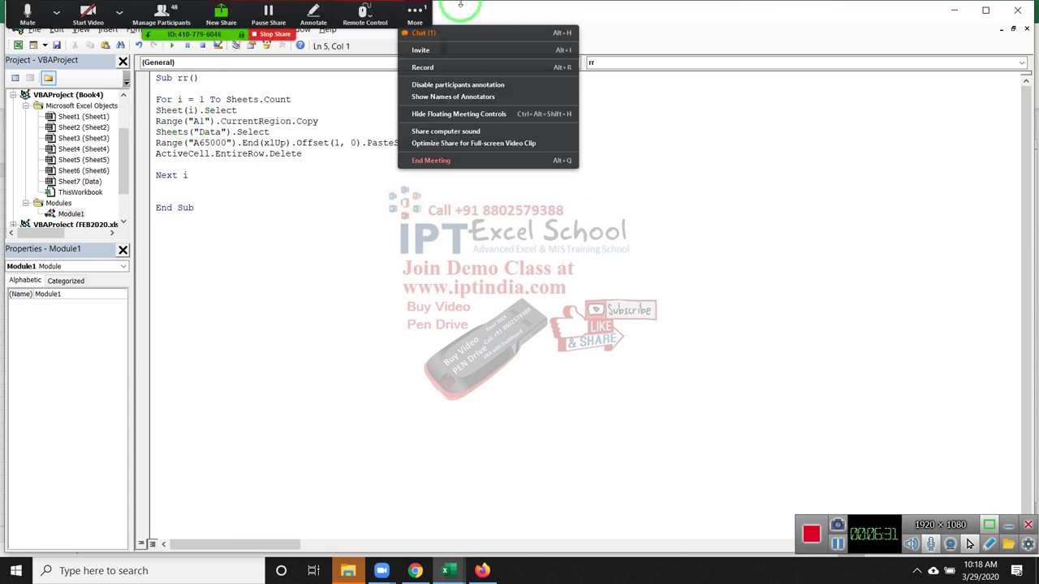
left_click(459, 7)
left_click(415, 16)
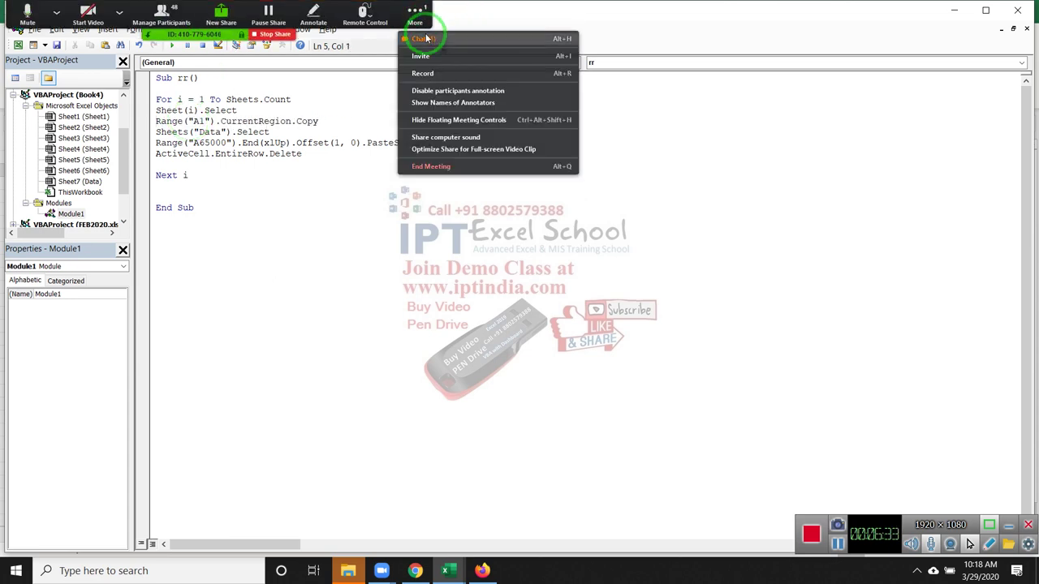
left_click(422, 39)
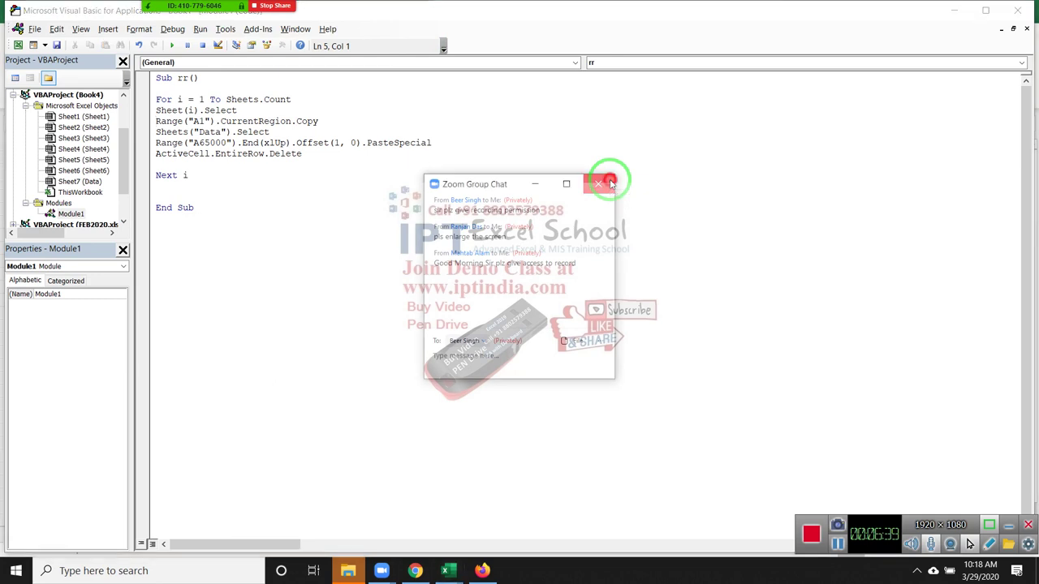
left_click(611, 184)
Return from the VBA editor to the Excel workbook's Data sheet
left_click(421, 221)
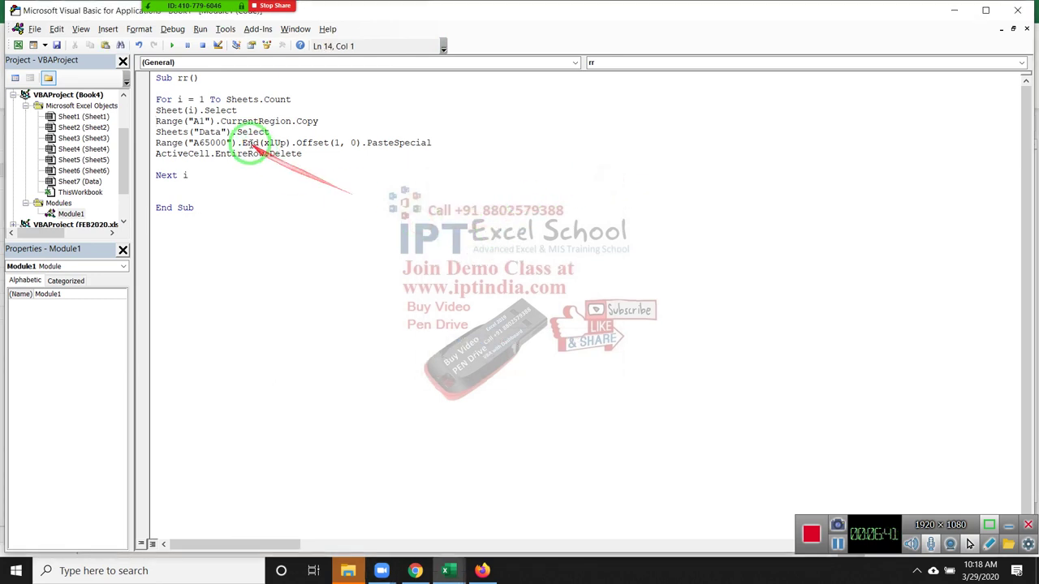
left_click(210, 98)
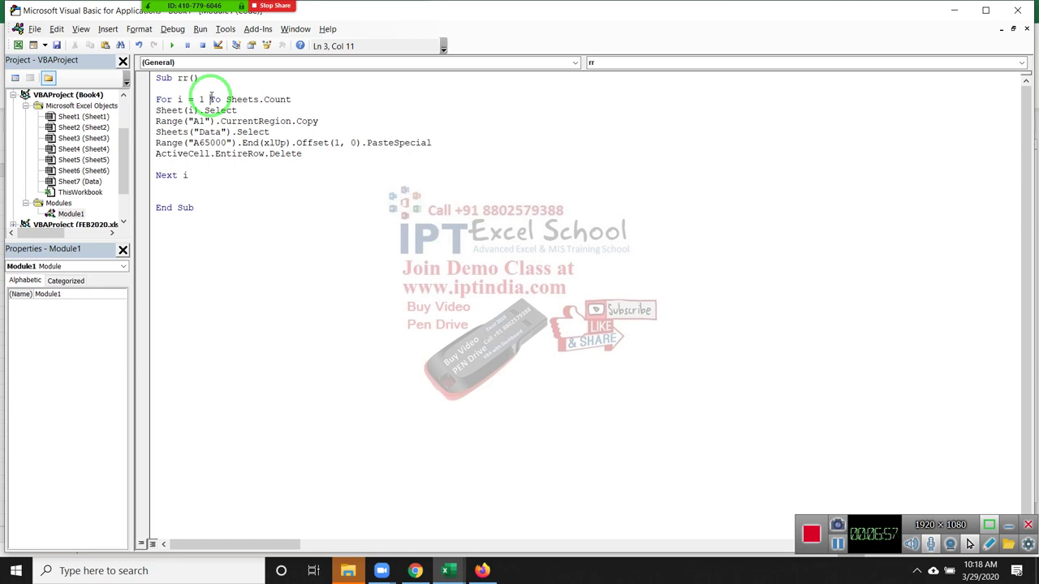
key("alt+Tab")
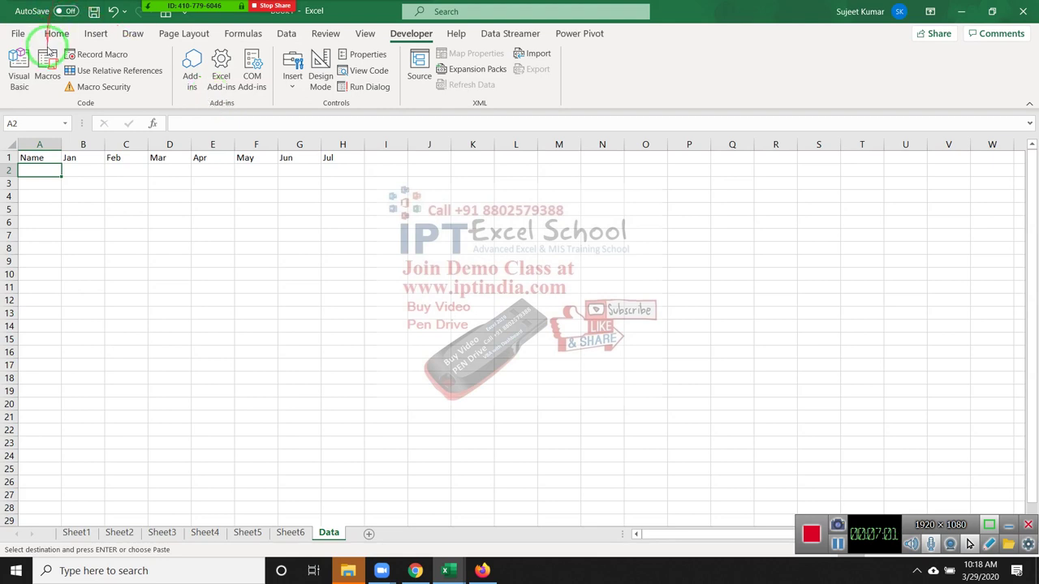
Run the rr macro and dismiss the 'Sub or Function not defined' error
left_click(47, 65)
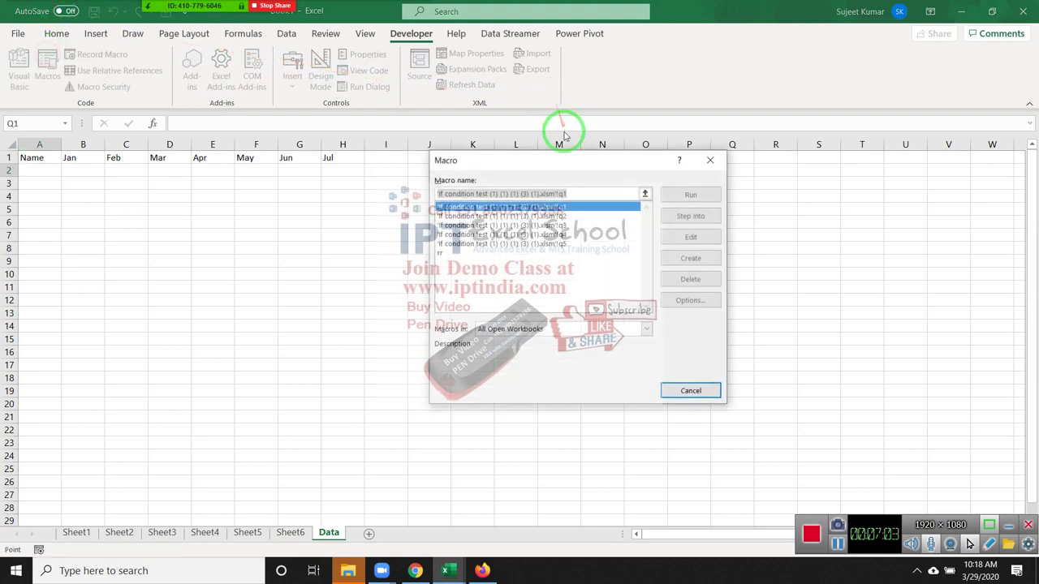
left_click(483, 254)
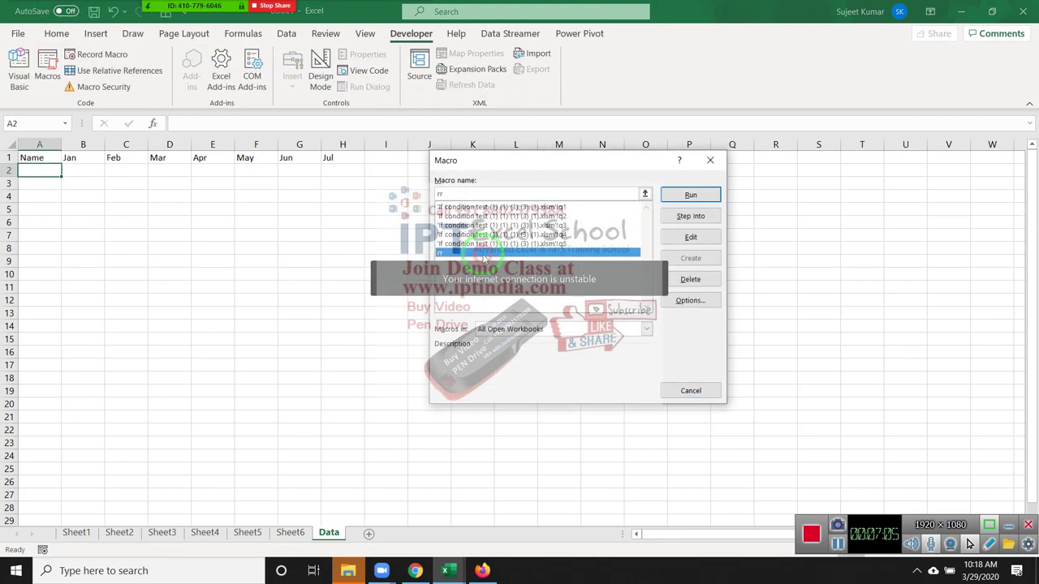
left_click(709, 195)
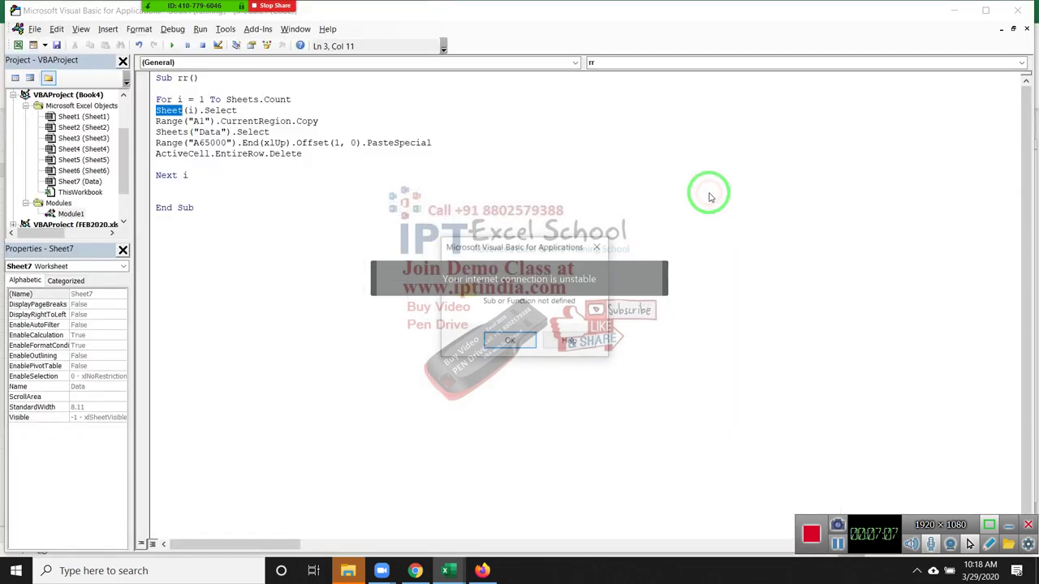
left_click(509, 340)
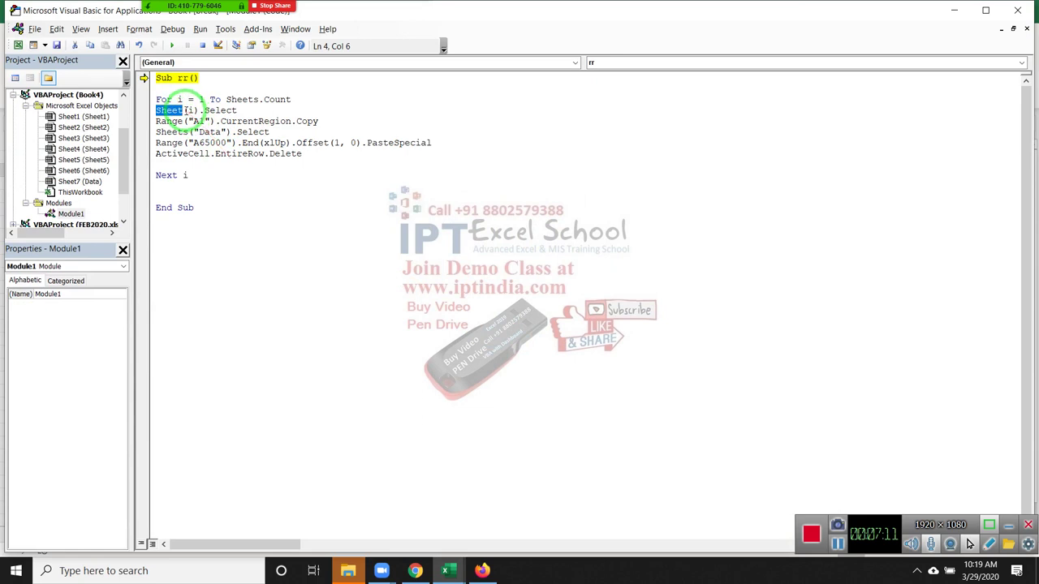
Correct Sheet(i) to Sheets(i), rerun rr, and minimise the VBA editor
left_click(183, 110)
type("s")
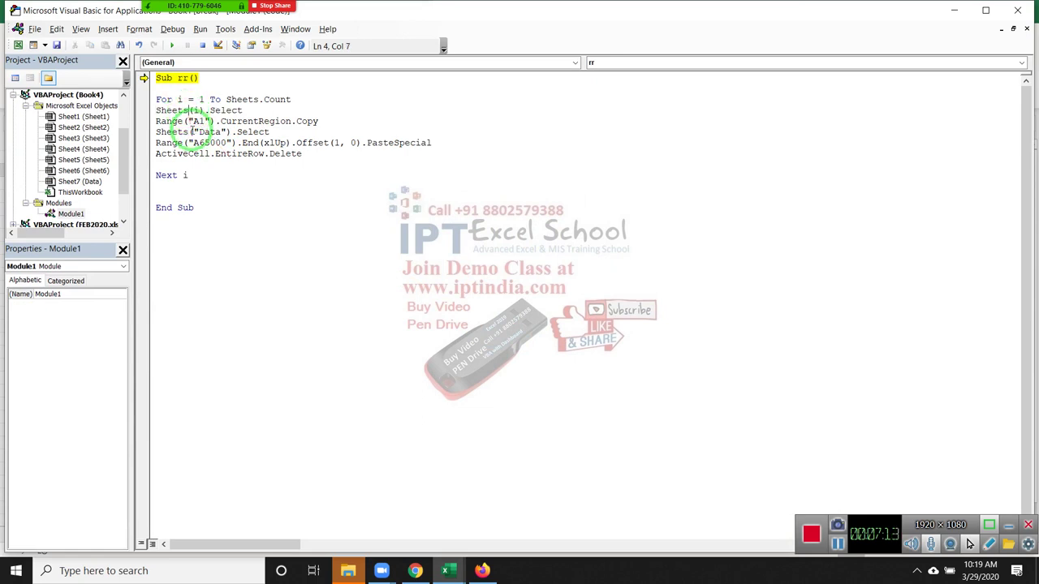
left_click(193, 132)
left_click(172, 46)
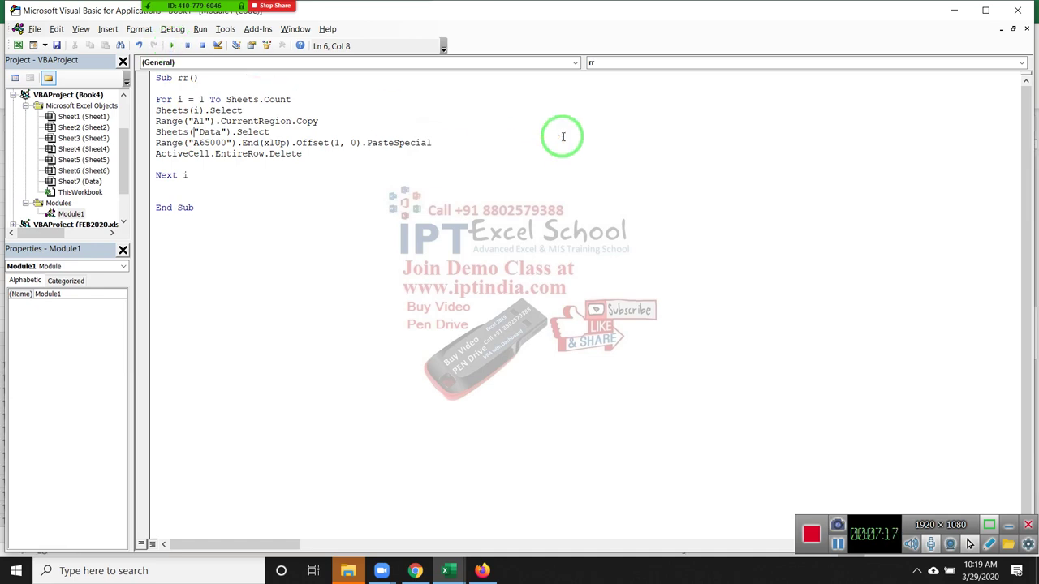
left_click(954, 10)
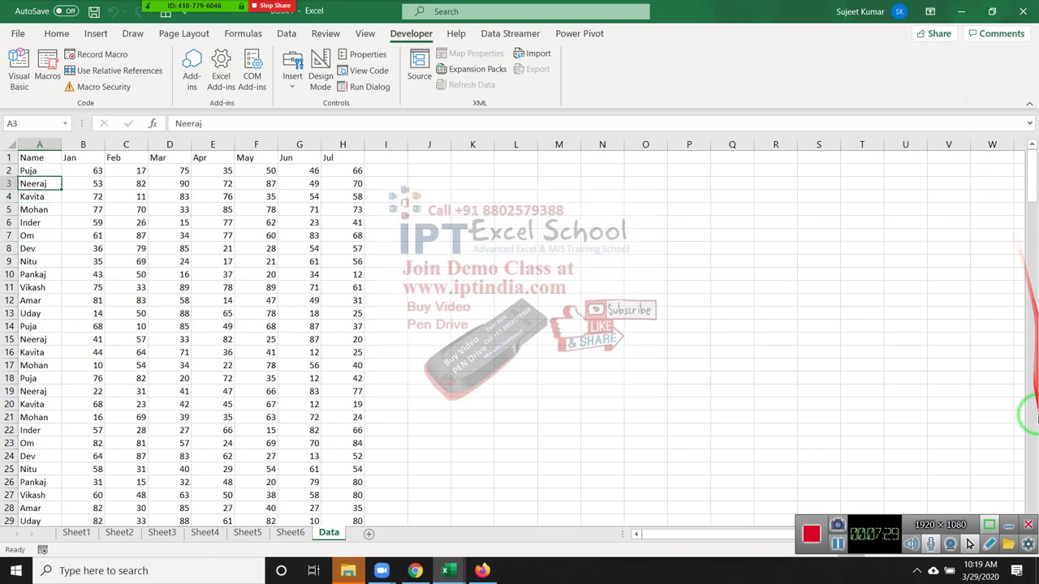
mouse_move(446, 571)
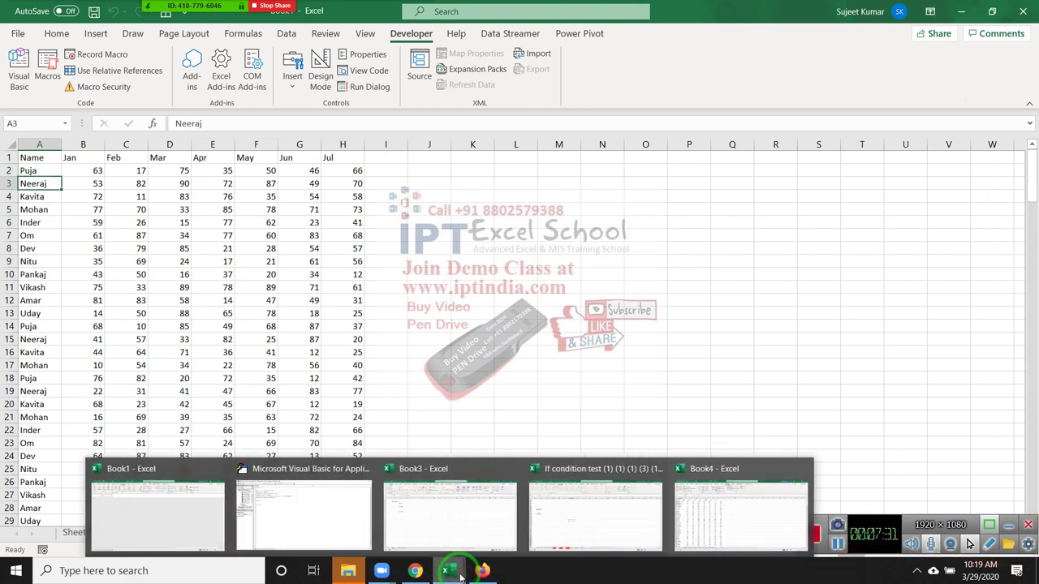
Close the If condition test workbook and Book1, discarding unsaved changes
left_click(621, 517)
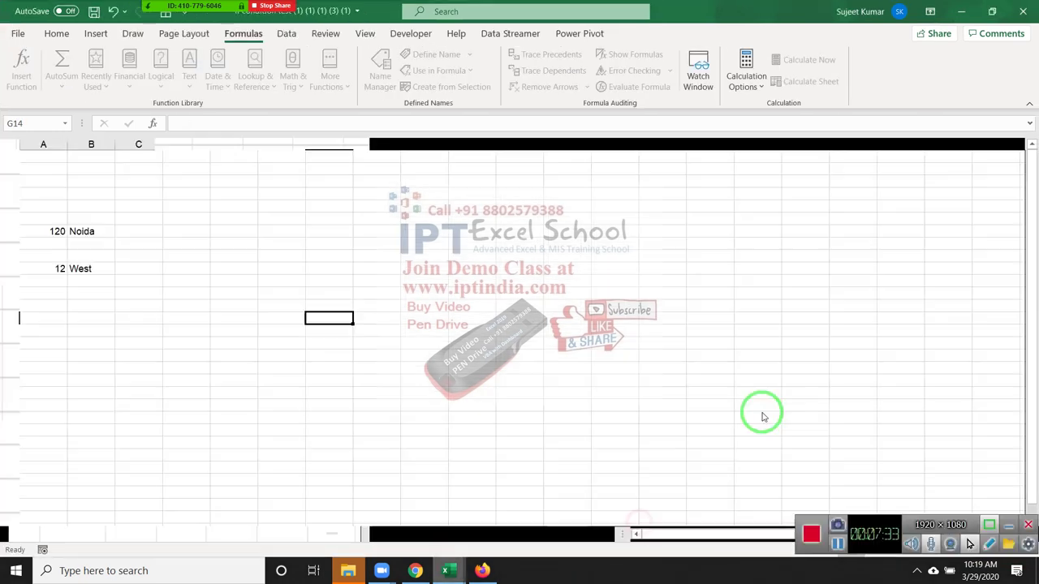
left_click(1024, 11)
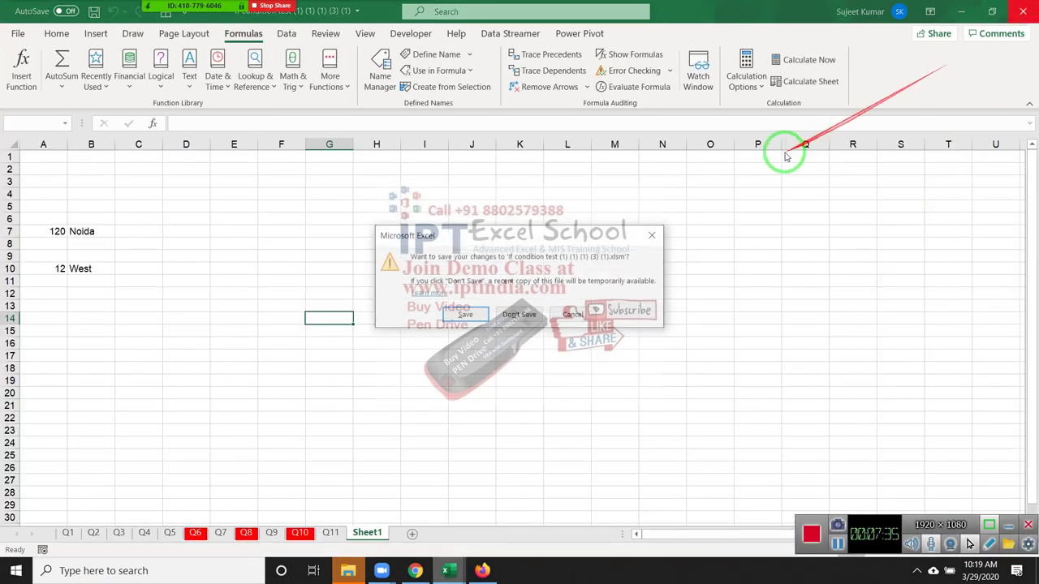
left_click(535, 314)
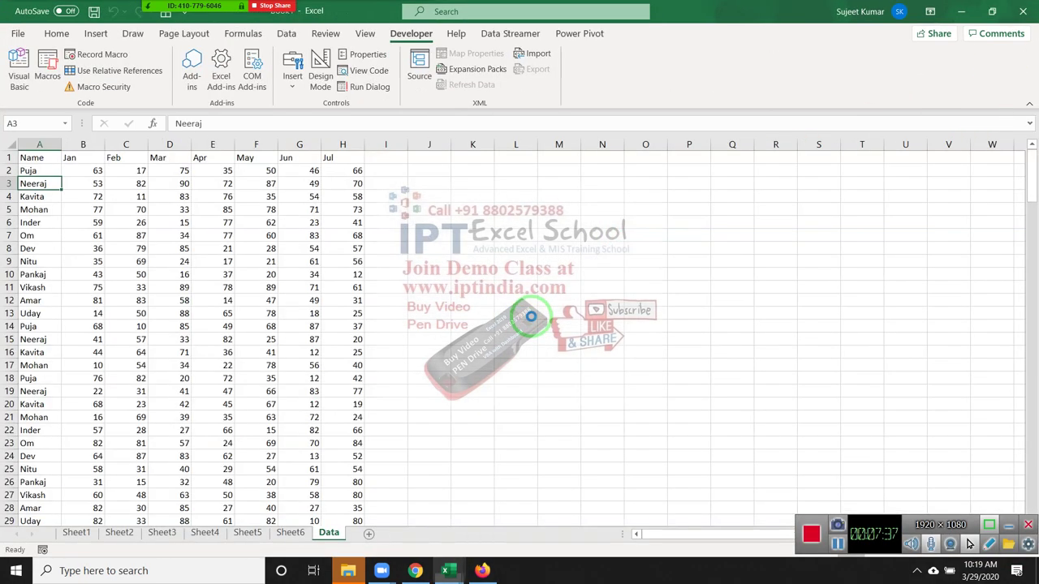
left_click(456, 570)
mouse_move(445, 571)
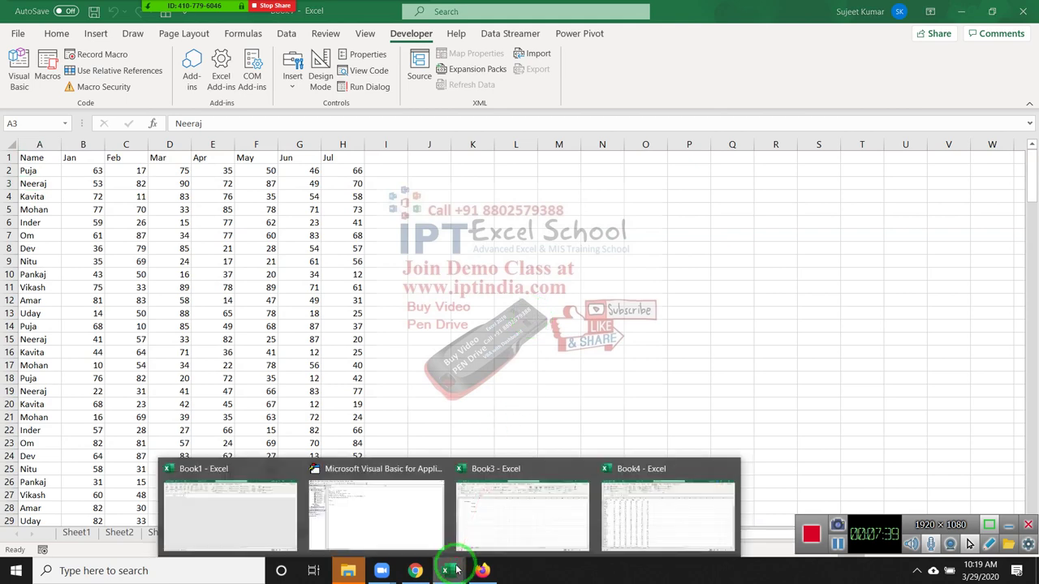
left_click(486, 535)
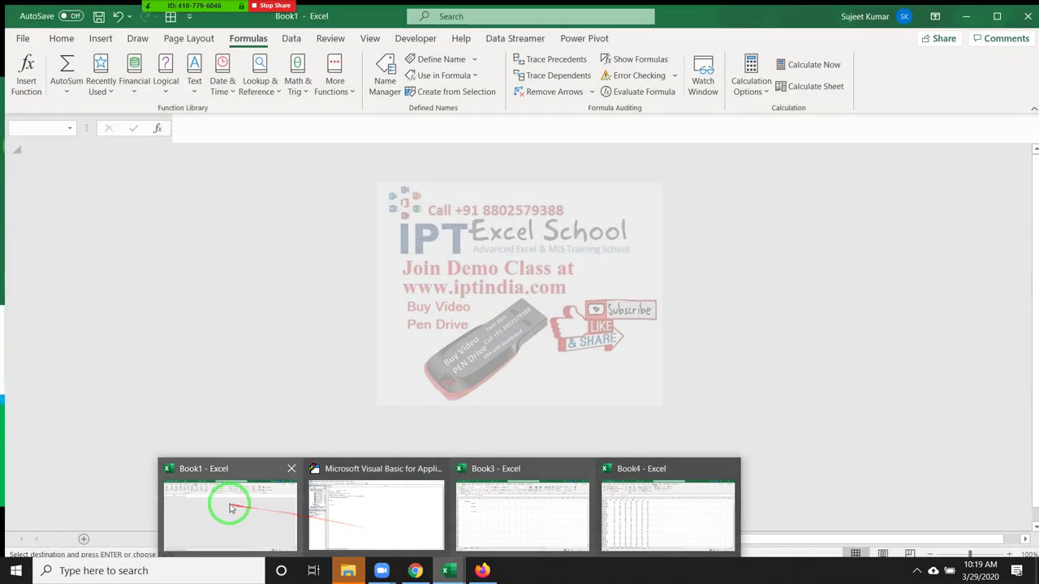
left_click(224, 501)
left_click(1023, 11)
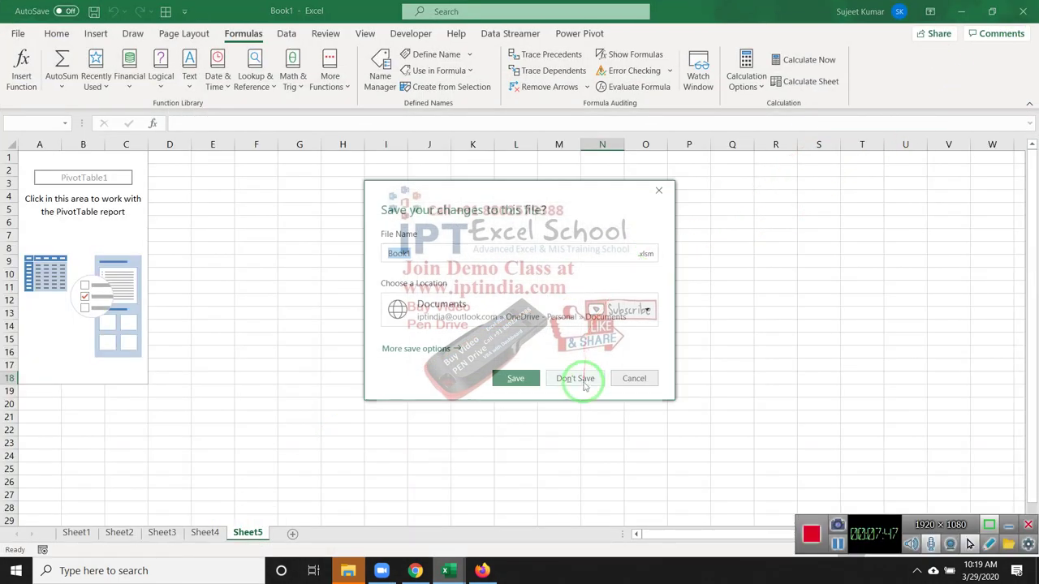
left_click(578, 378)
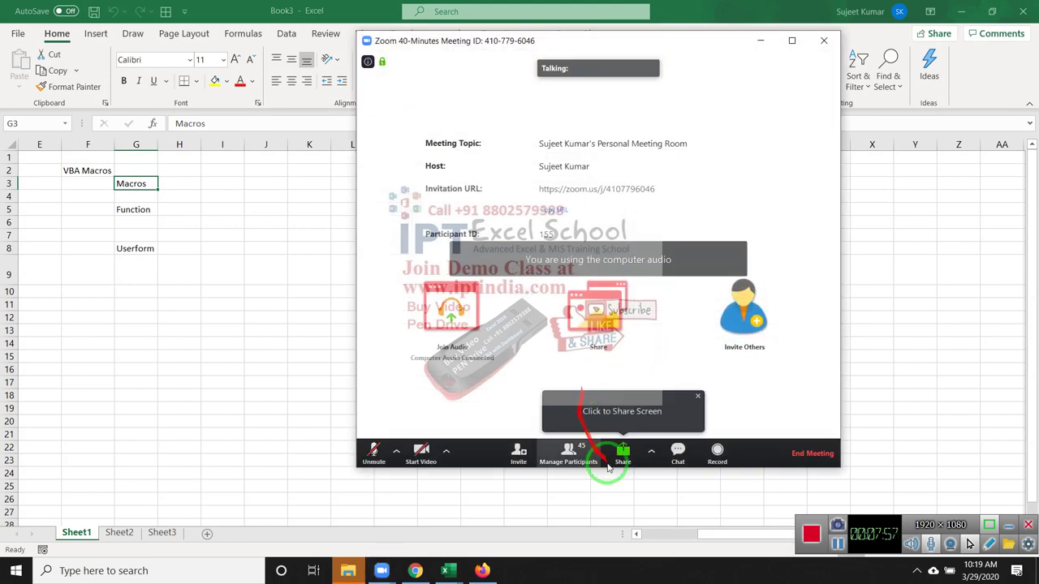
Restart Zoom sharing of the whole screen and unmute the microphone
left_click(598, 334)
left_click(704, 432)
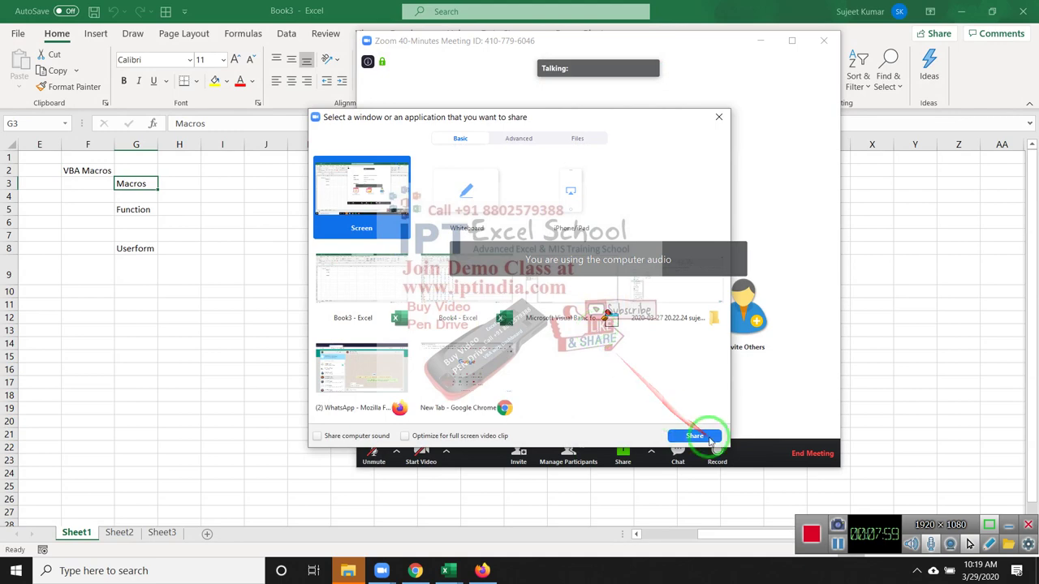
left_click(28, 12)
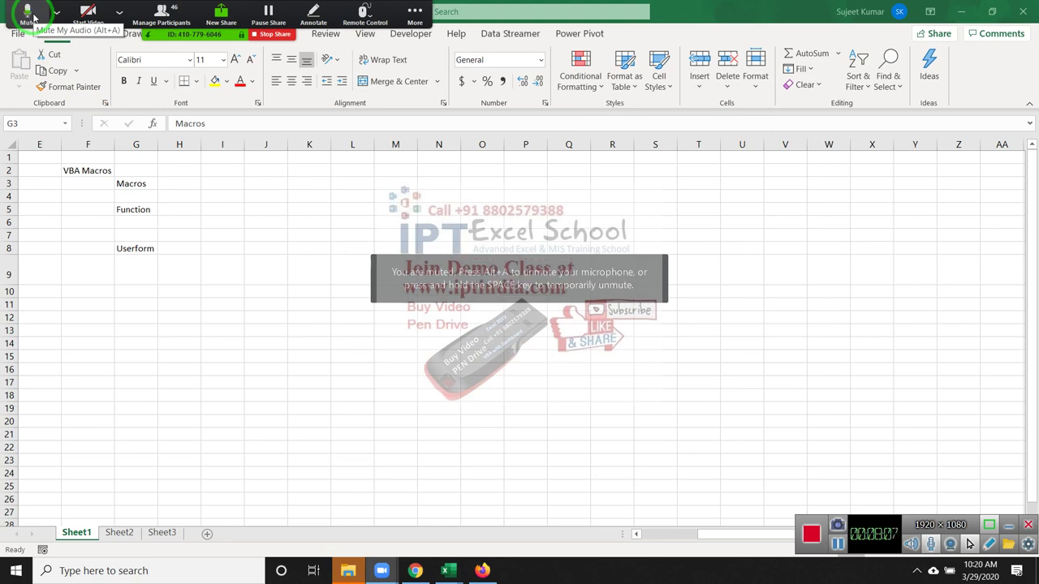
left_click(415, 11)
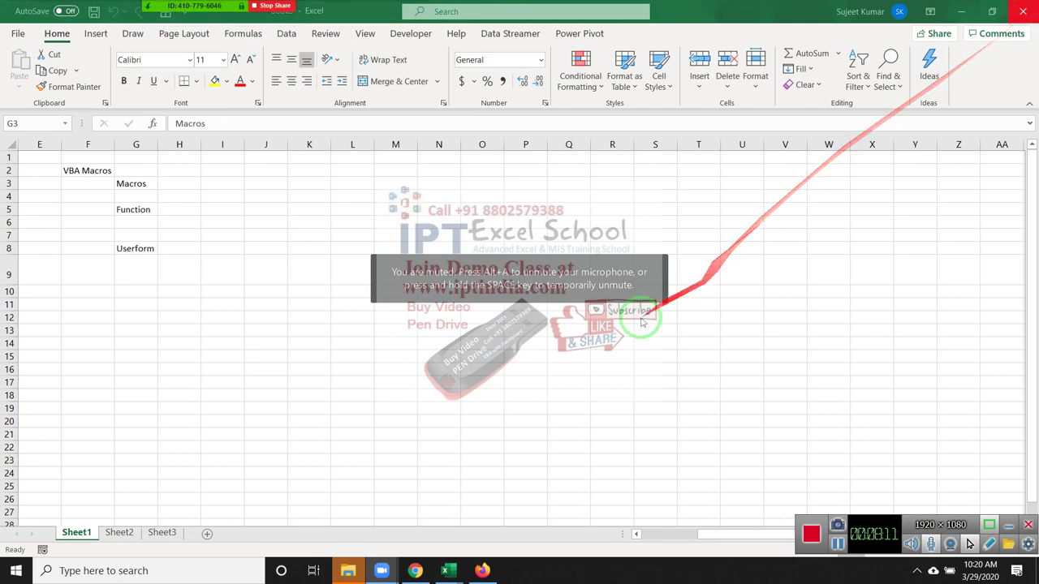
On Book4's Data sheet, clear all copied data rows below the header
mouse_move(445, 570)
left_click(539, 532)
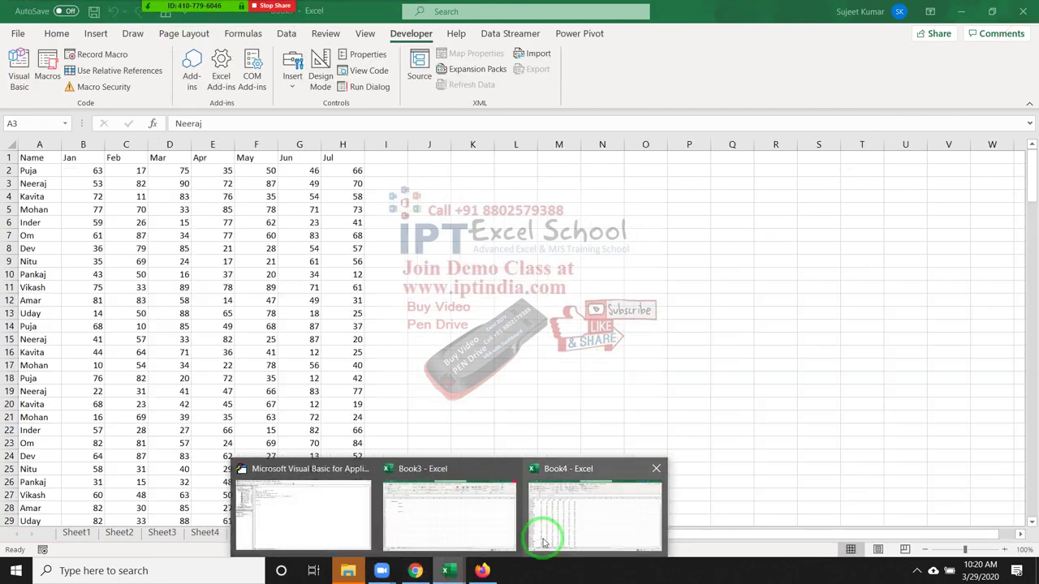
left_click(82, 209)
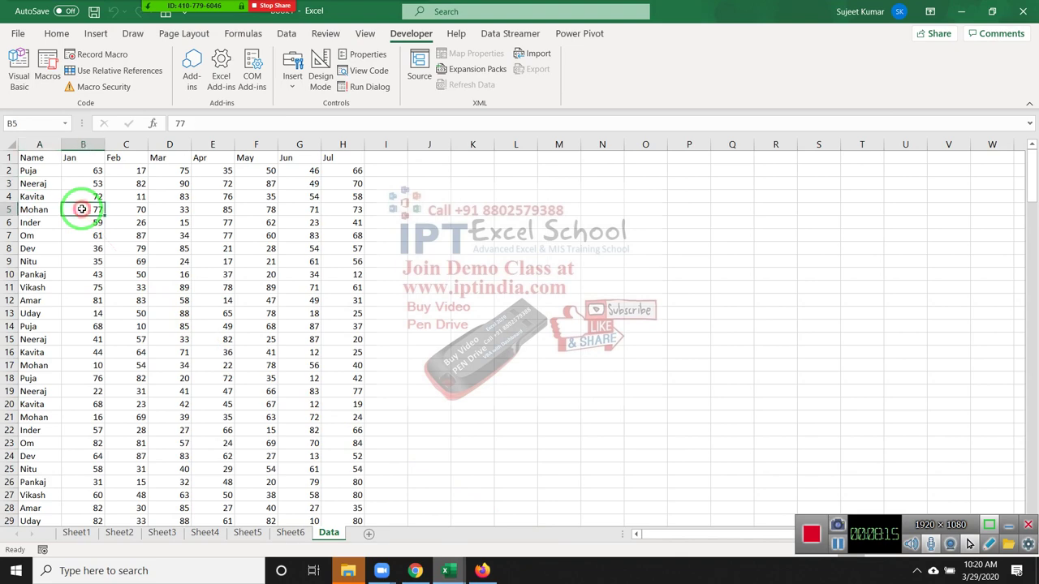
key("Up")
key("Up")
key("Up")
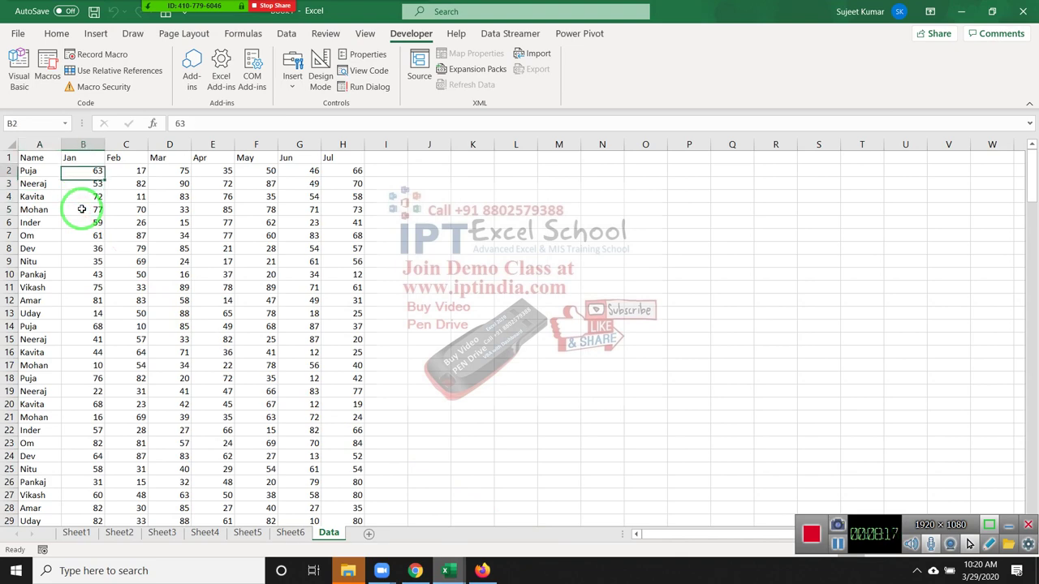
key("Left")
key("ctrl+shift+Right")
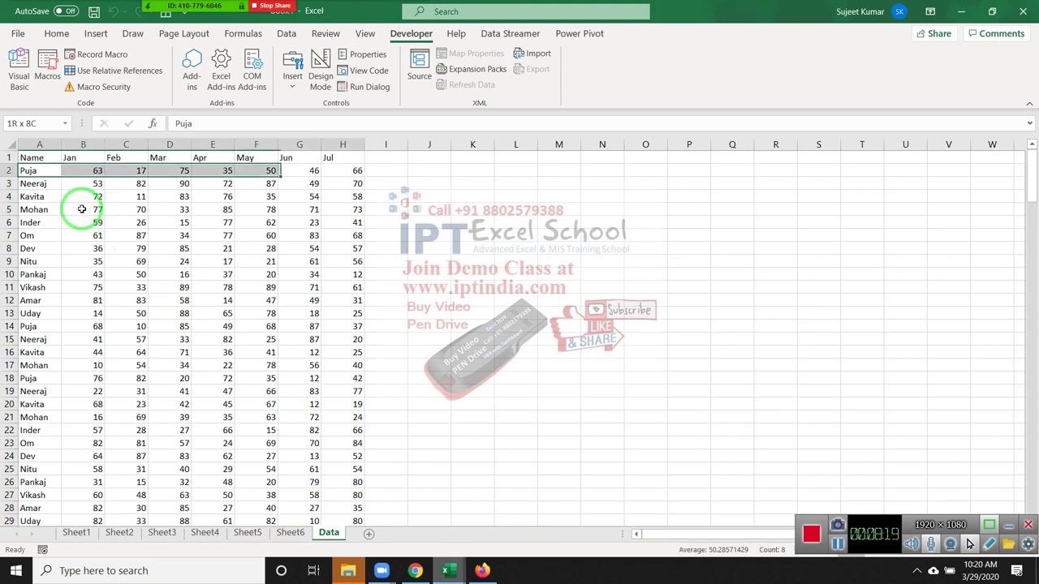
key("ctrl+shift+Down")
key("Delete")
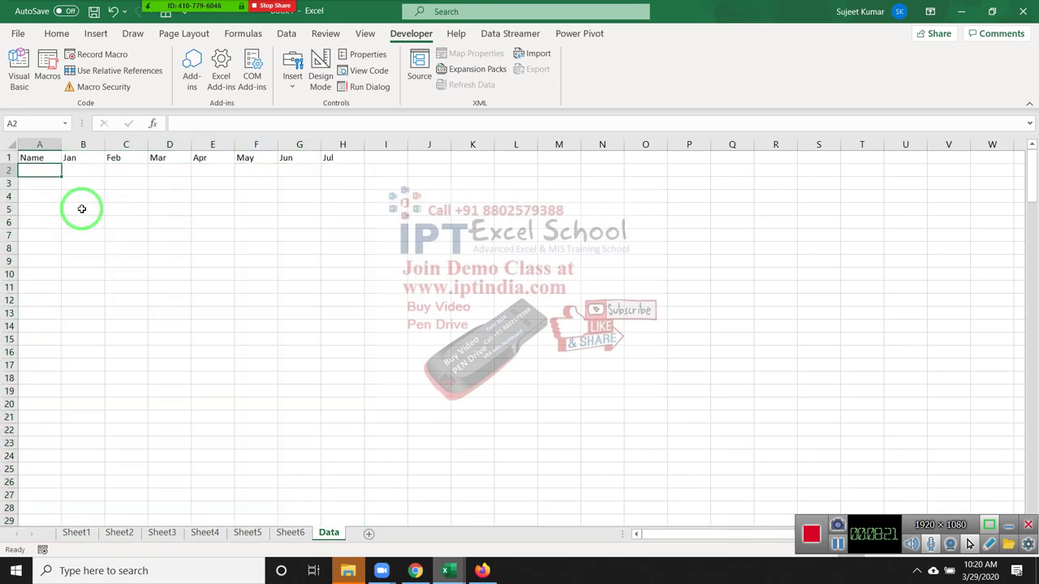
Rerun the rr macro to refill the Data sheet and move back up the table
left_click(51, 93)
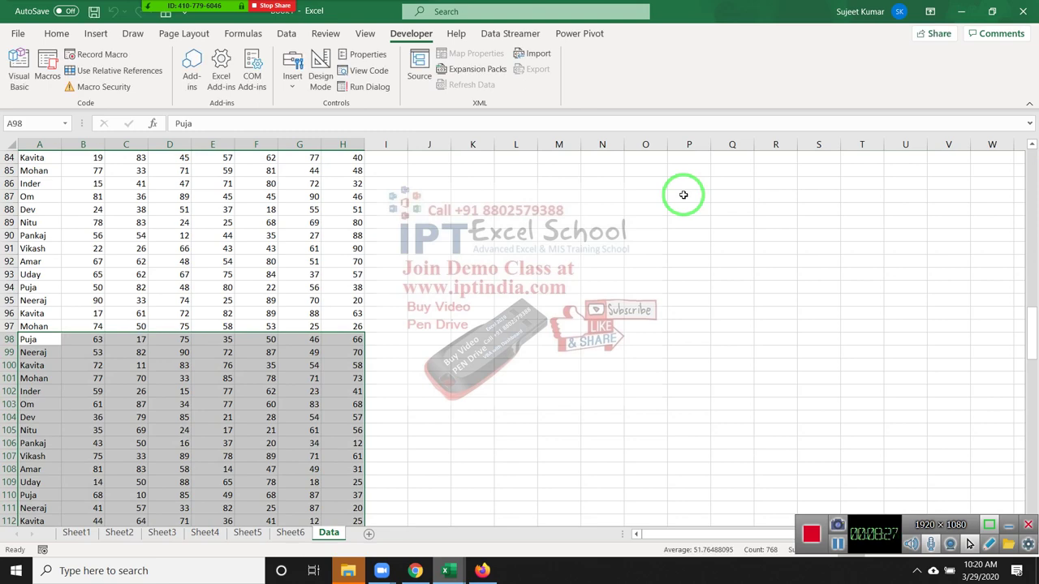
key("Up")
key("Up")
key("Up")
key("Up")
key("Up")
key("Up")
key("Up")
key("Up")
key("Up")
key("Up")
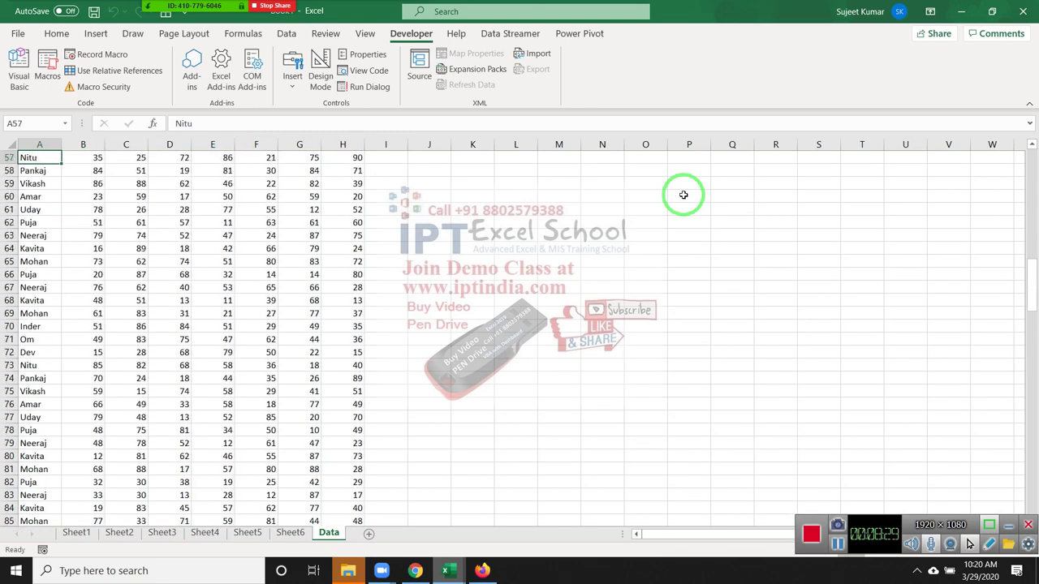
key("Up")
key("Up")
key("Up")
key("Up")
key("Up")
key("Up")
key("Up")
key("Up")
key("Up")
key("Up")
key("Up")
key("Up")
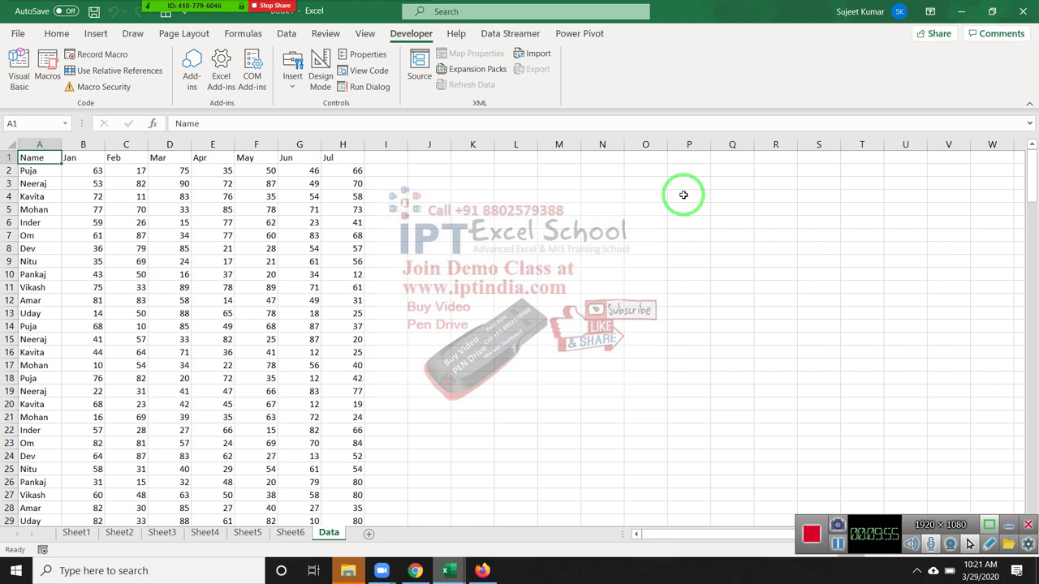
Bring Book3 to the front and select the Function label in G5, then cell L5
left_click(433, 568)
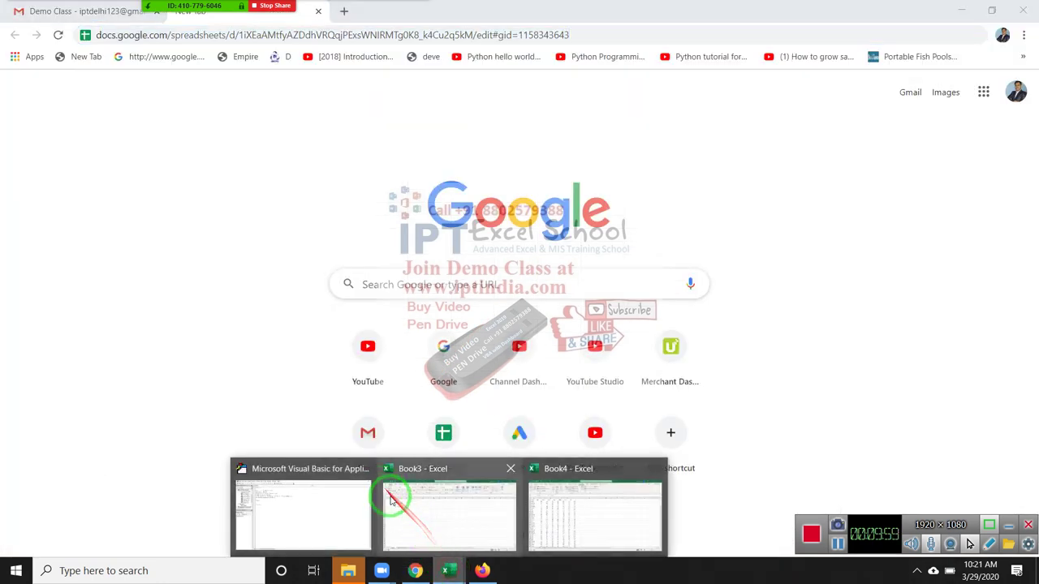
left_click(396, 503)
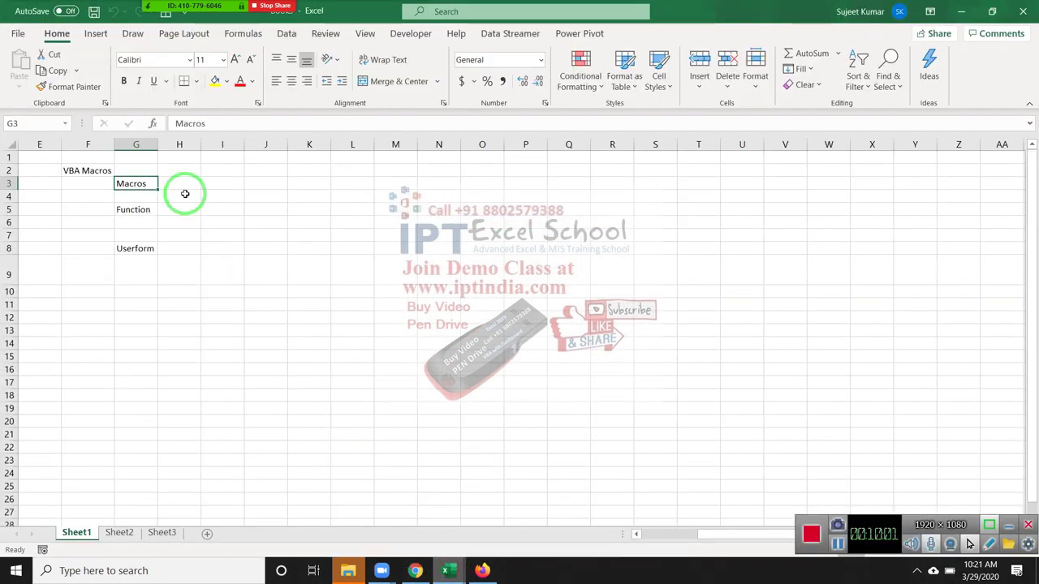
left_click(138, 215)
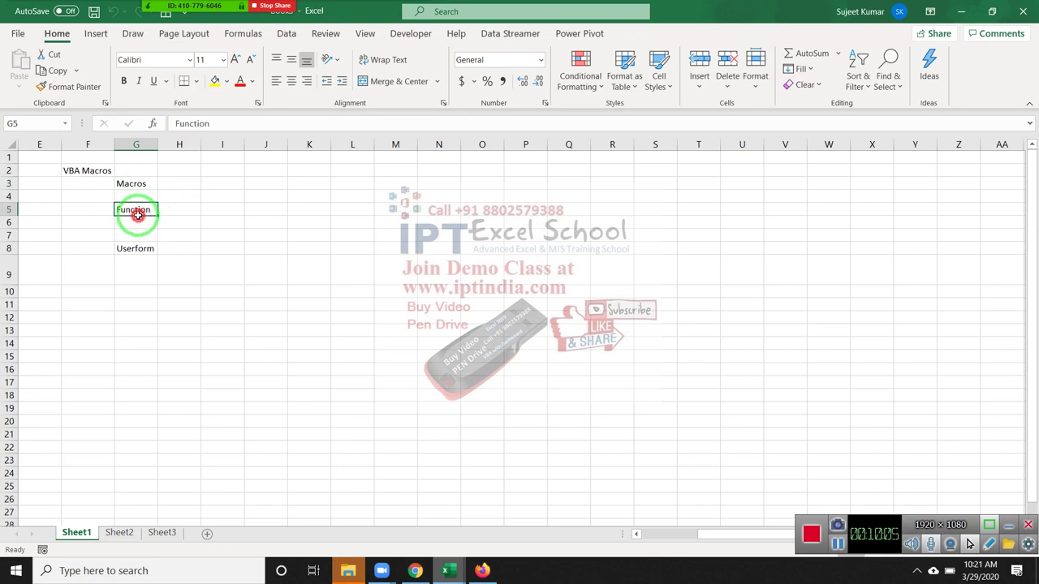
left_click(349, 208)
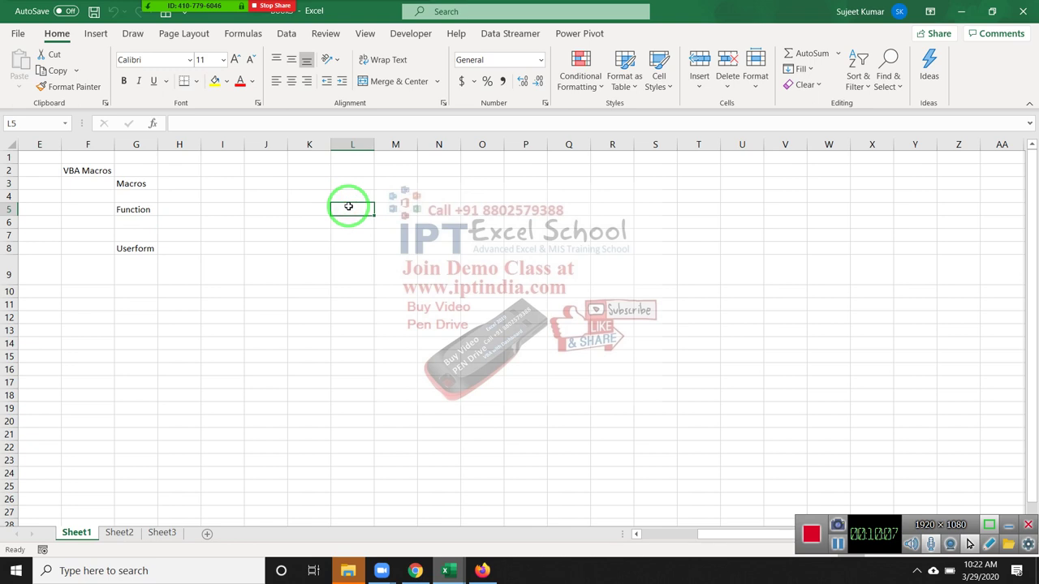
type("=v")
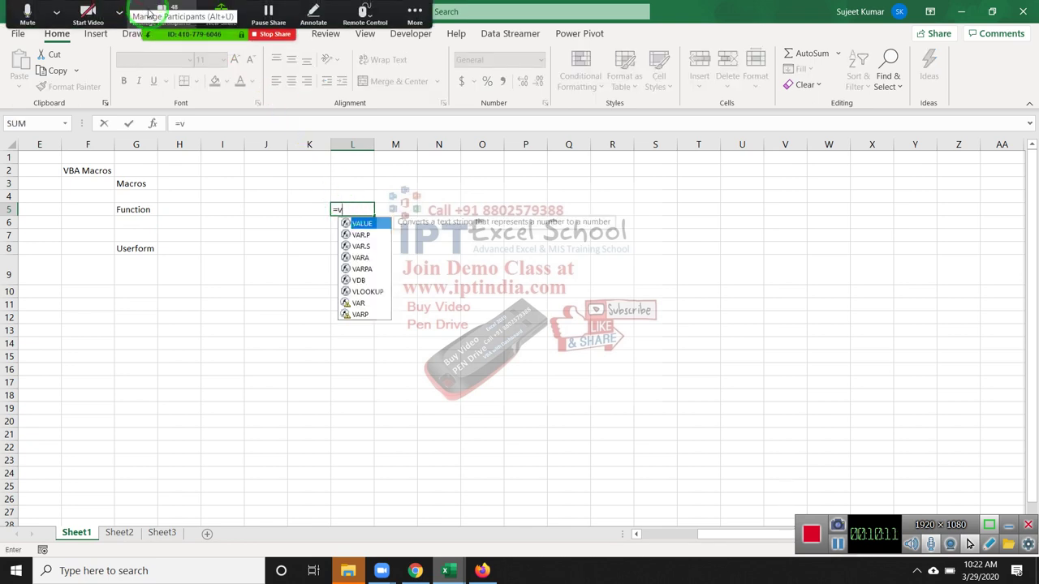
left_click(162, 12)
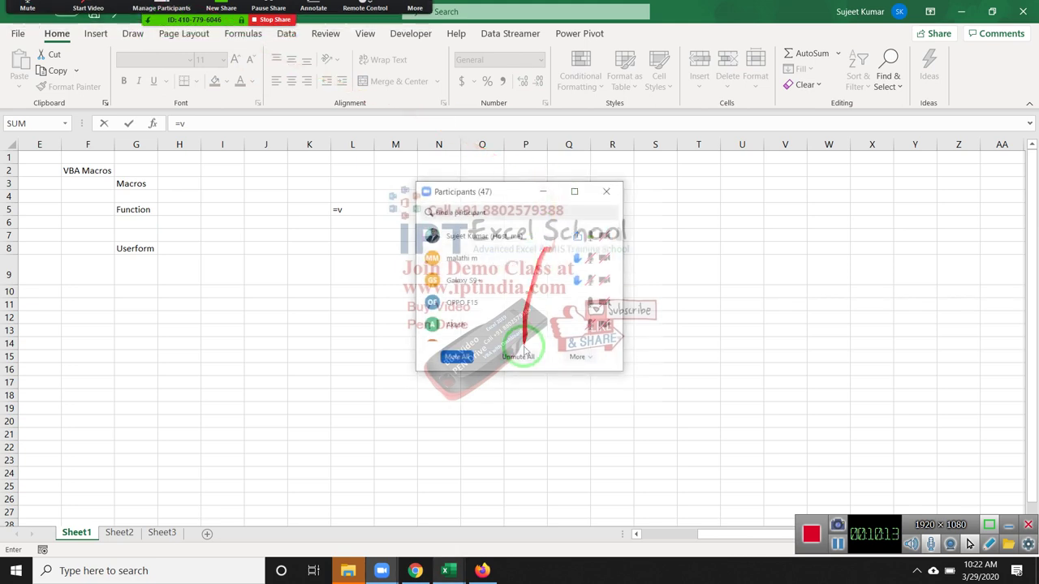
left_click(459, 357)
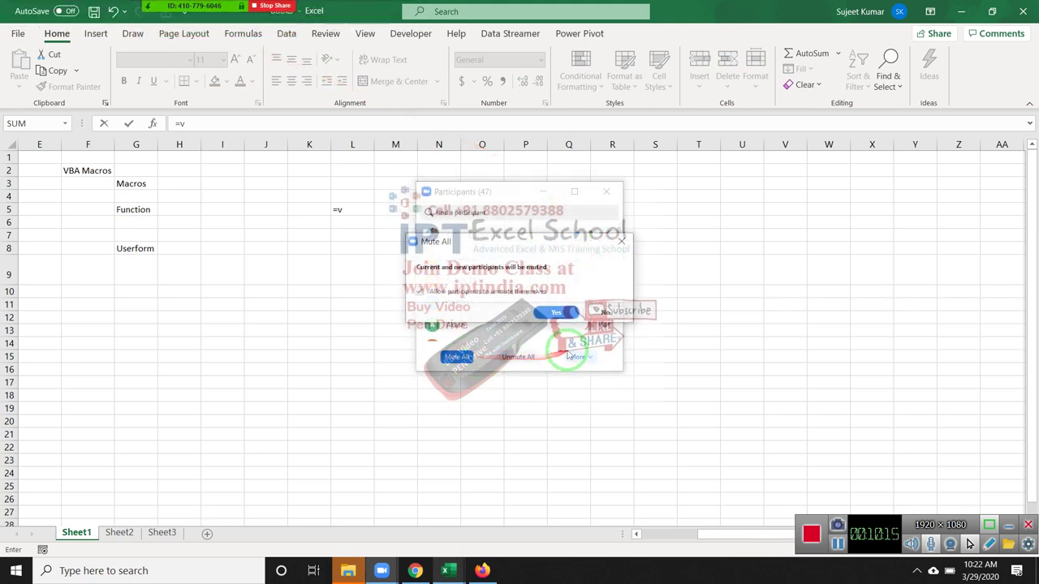
left_click(559, 312)
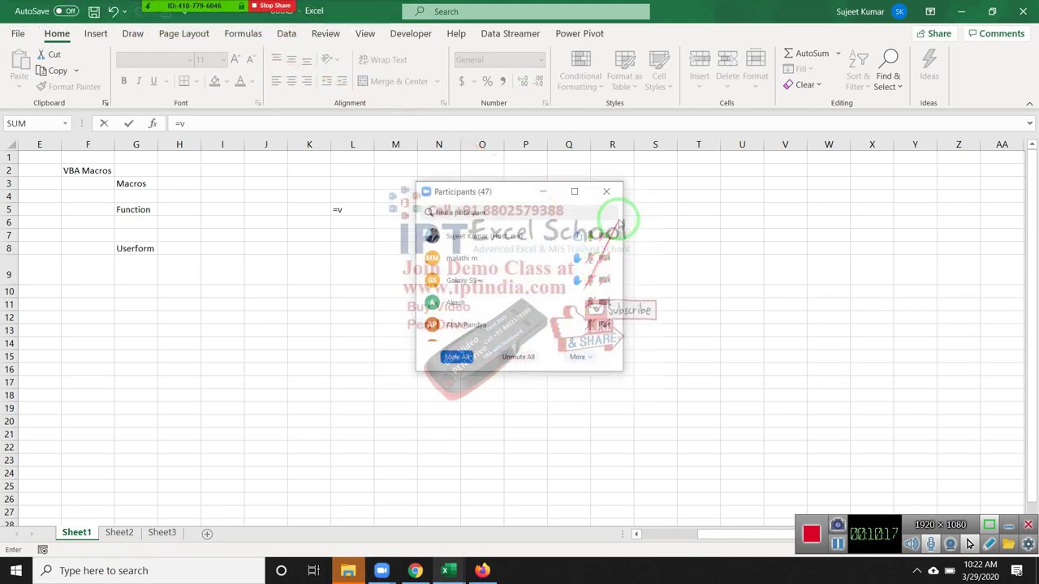
left_click(606, 192)
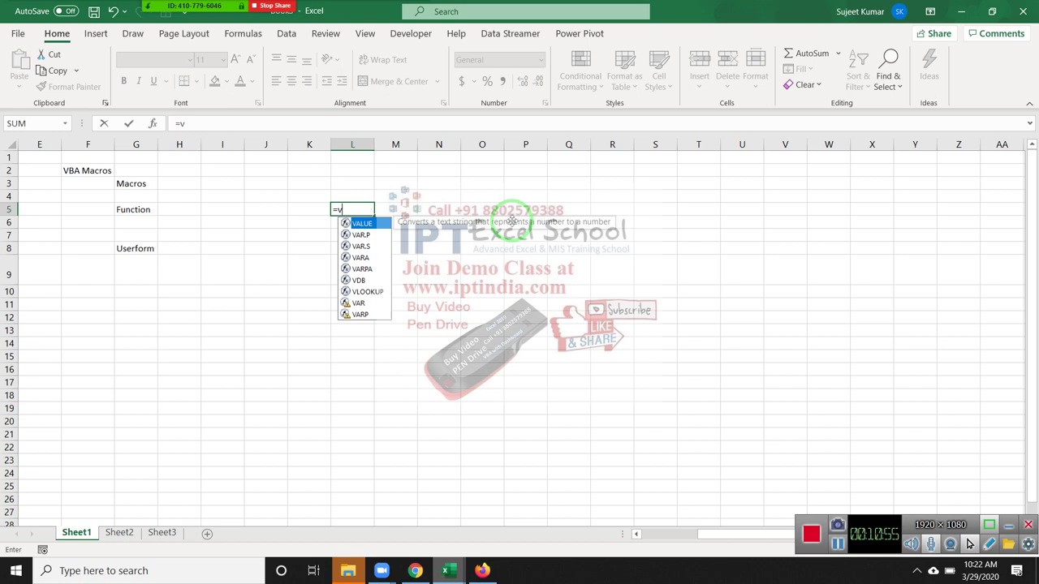
key("Escape")
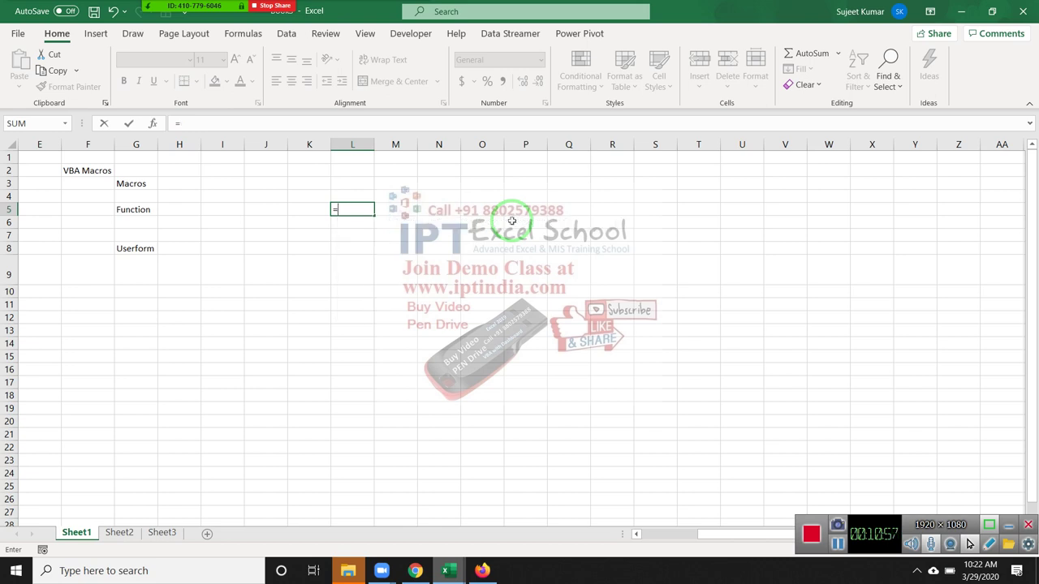
key("Escape")
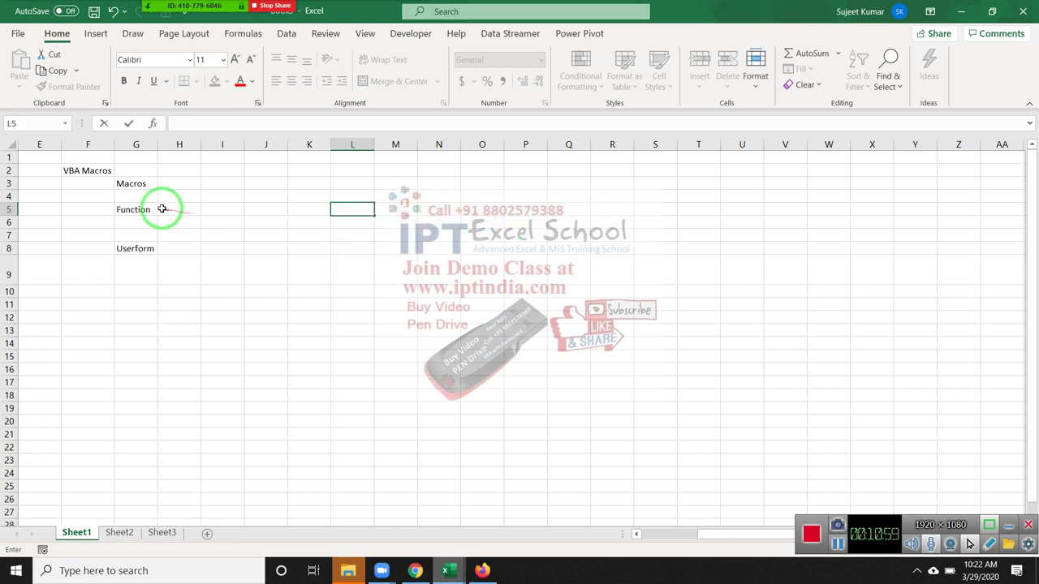
left_click(156, 208)
left_click(149, 193)
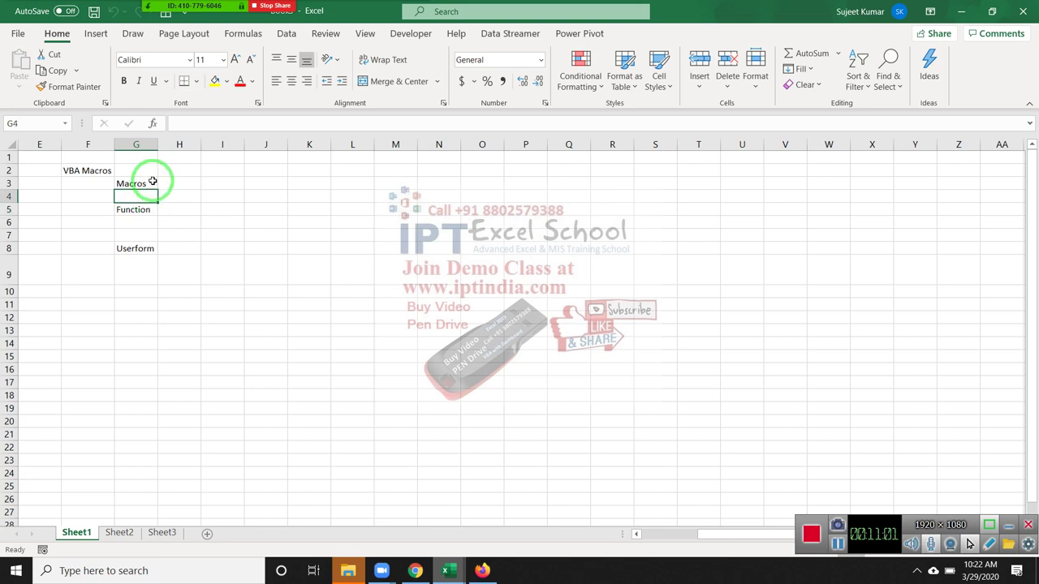
left_click(152, 182)
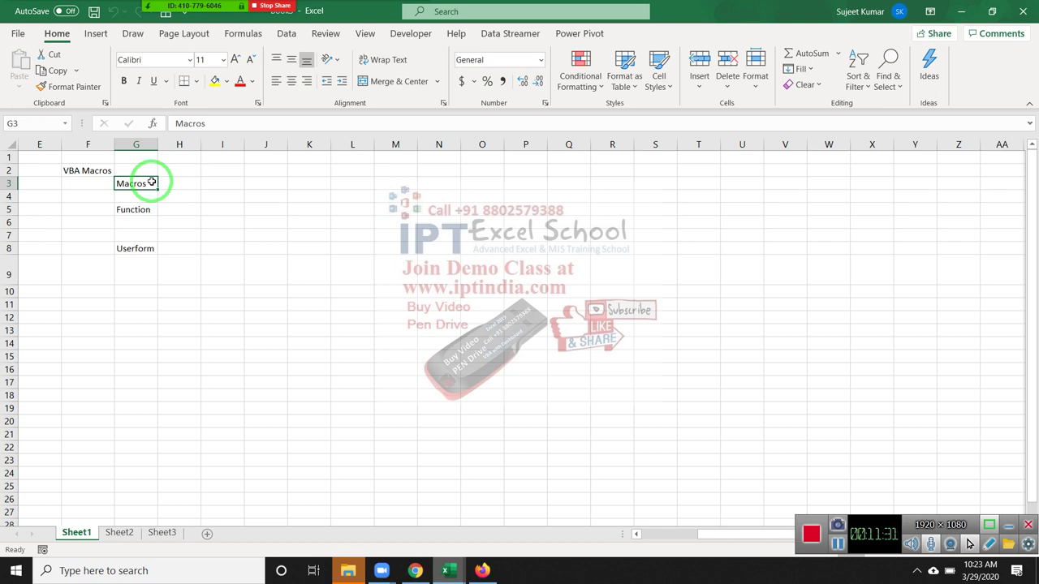
left_click(128, 209)
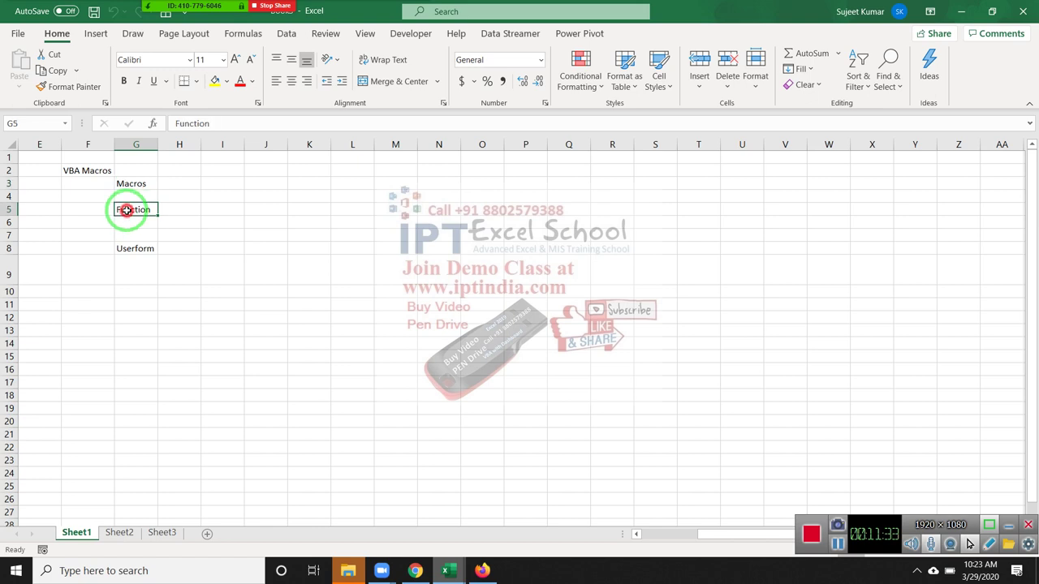
left_click(151, 247)
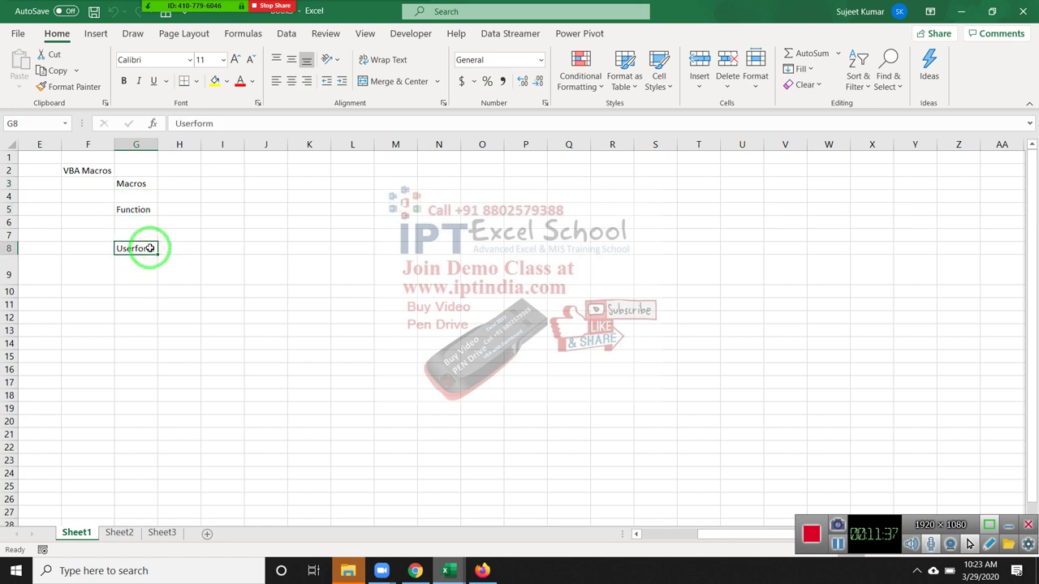
left_click(211, 245)
Start an Insert > PivotTable and stop a participant's video in Zoom
left_click(103, 42)
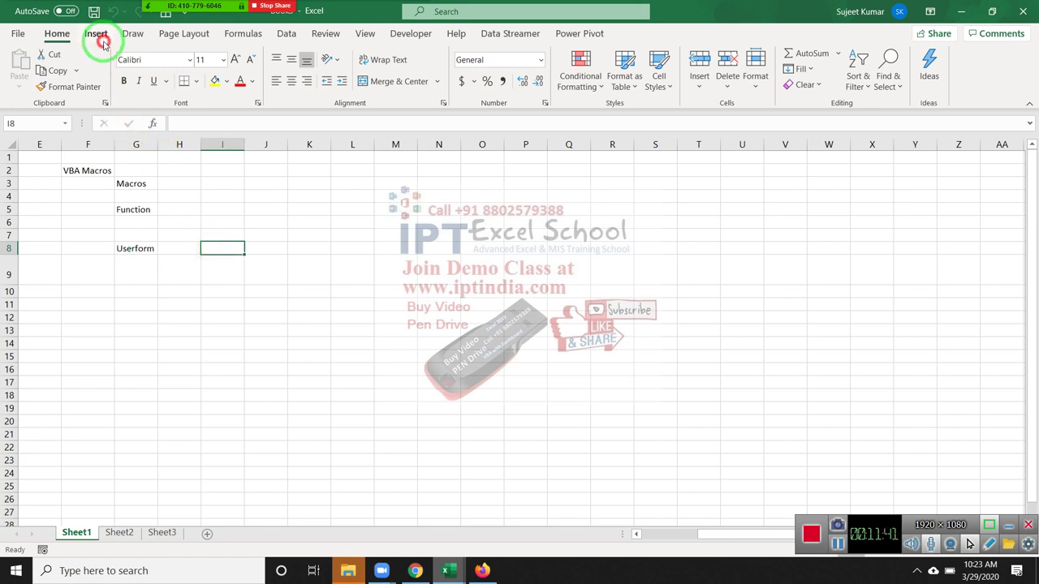
left_click(29, 87)
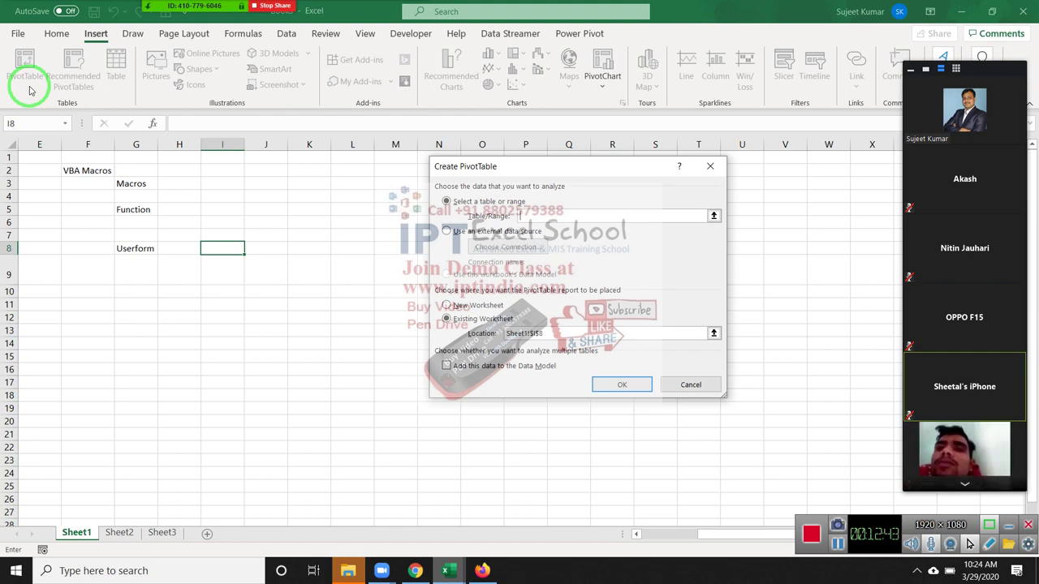
mouse_move(198, 6)
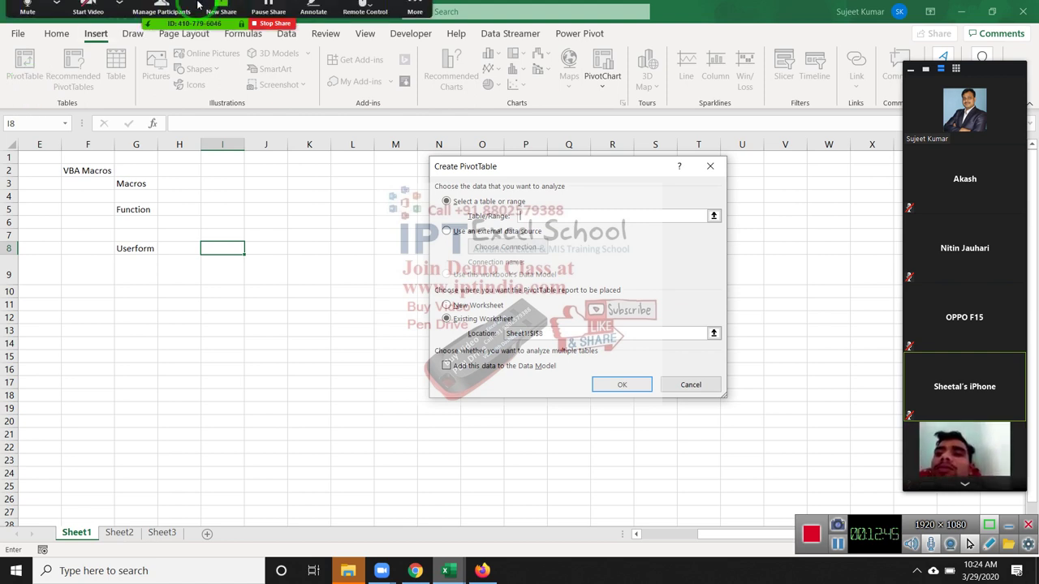
left_click(414, 11)
left_click(673, 127)
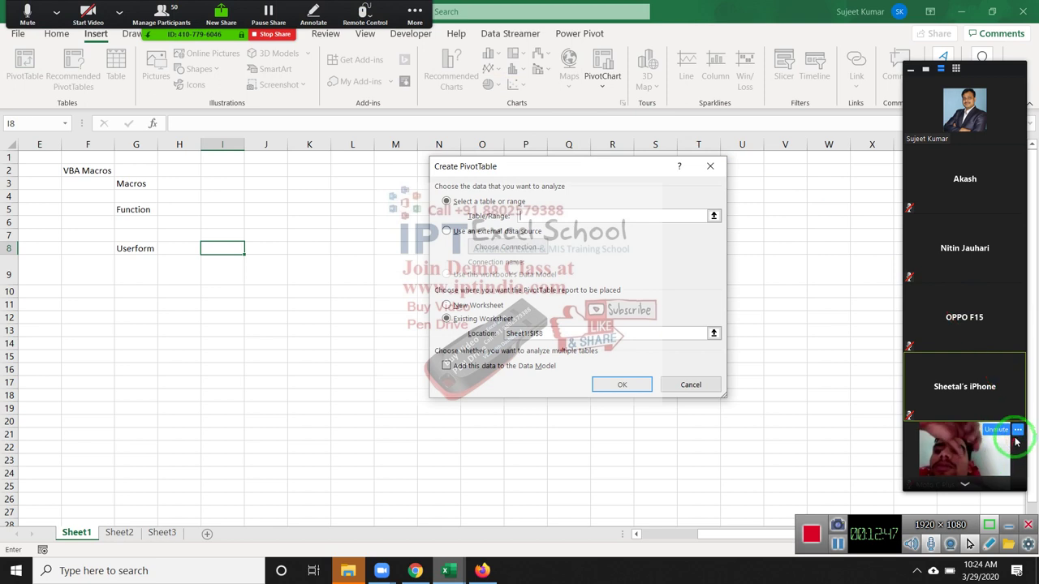
left_click(1017, 431)
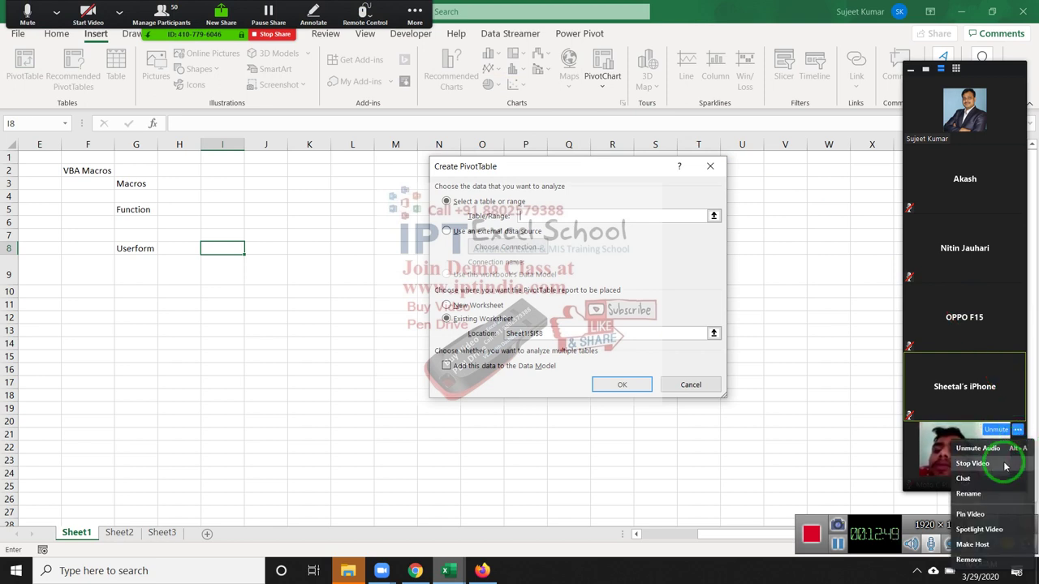
left_click(1003, 466)
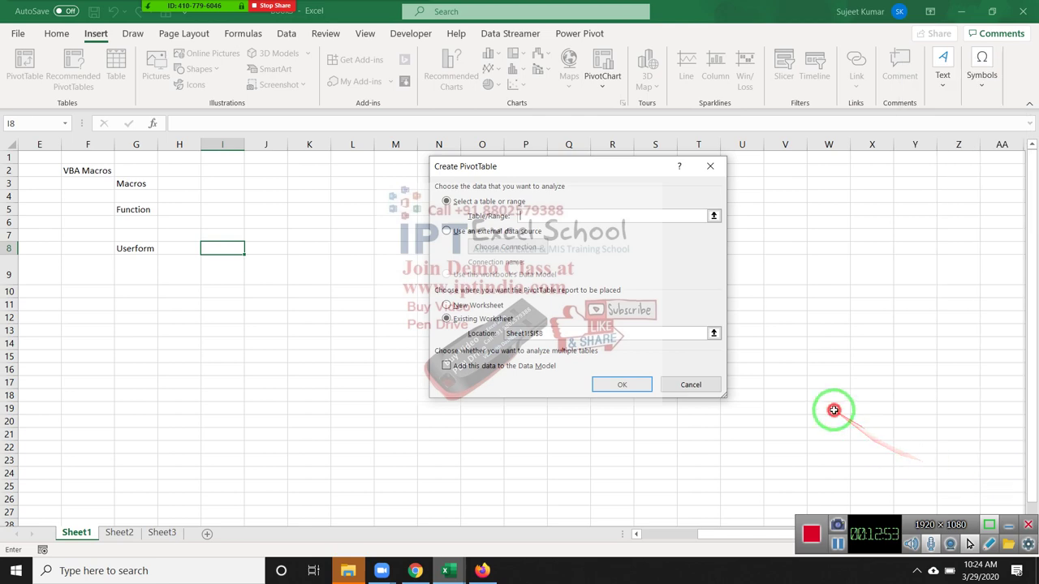
Select S15:W19 as pivot source, cancel the dialog, and dismiss Ideas with Not now
left_click_drag(834, 410, 650, 355)
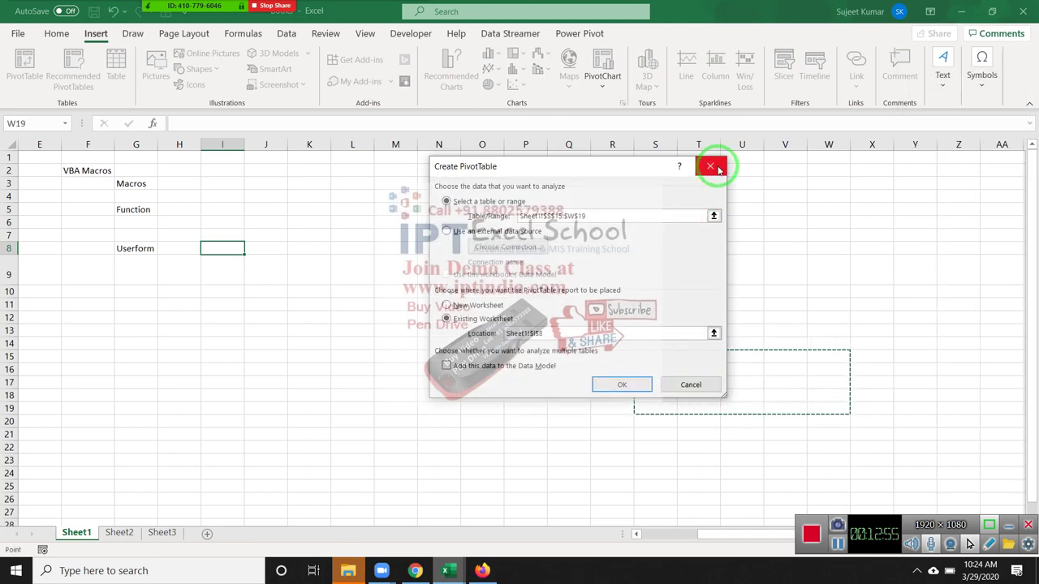
left_click(710, 166)
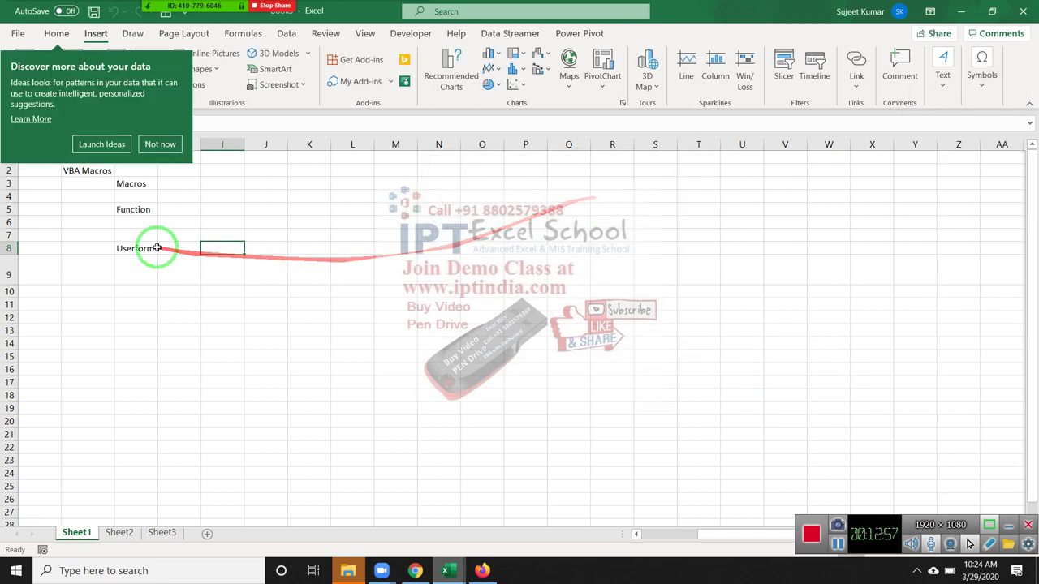
left_click(162, 145)
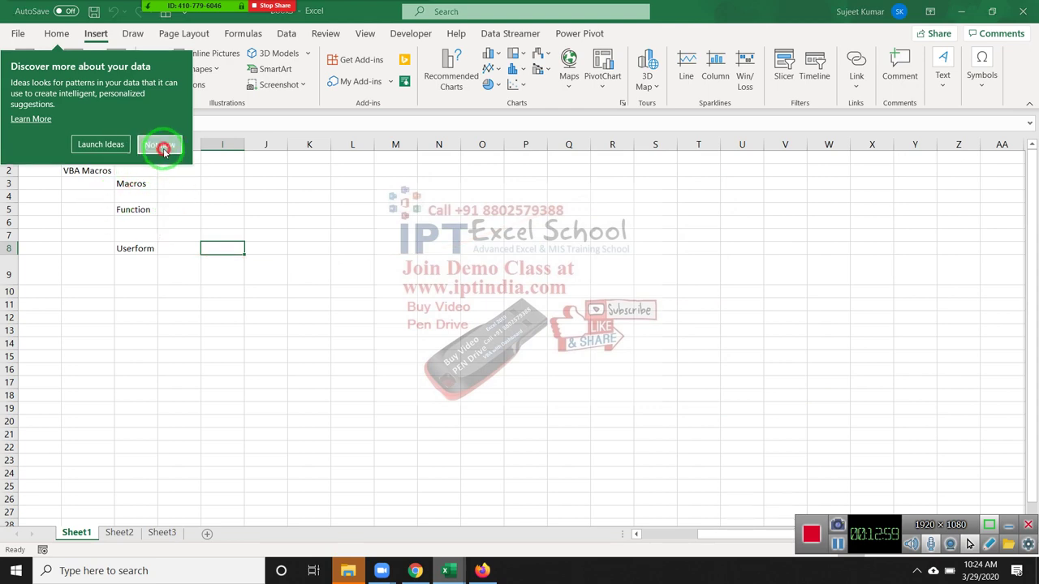
left_click(316, 275)
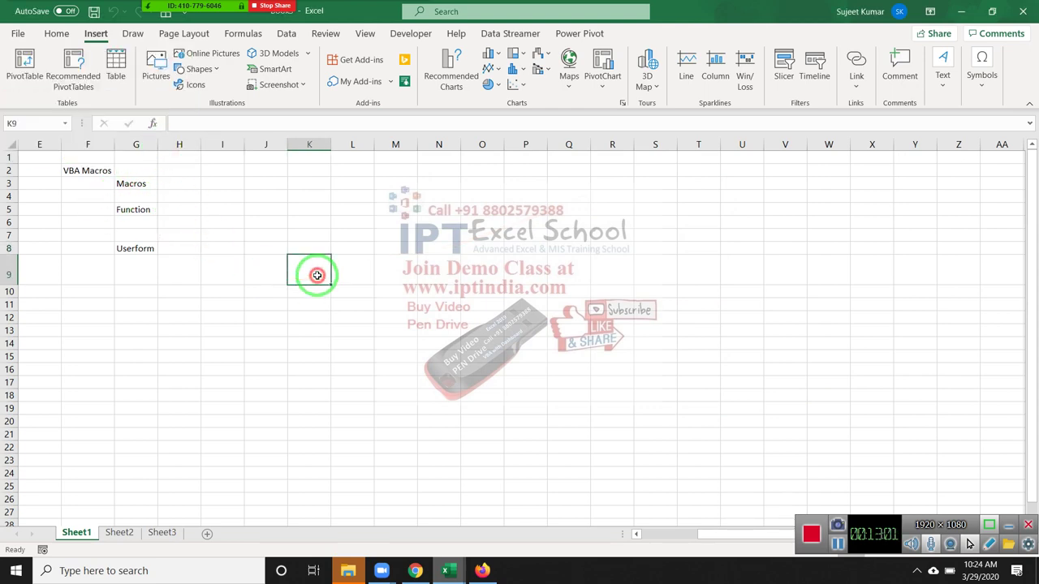
Mark the Userform label in G8 with red pen strokes, then switch to Chrome's new tab
left_click(146, 244)
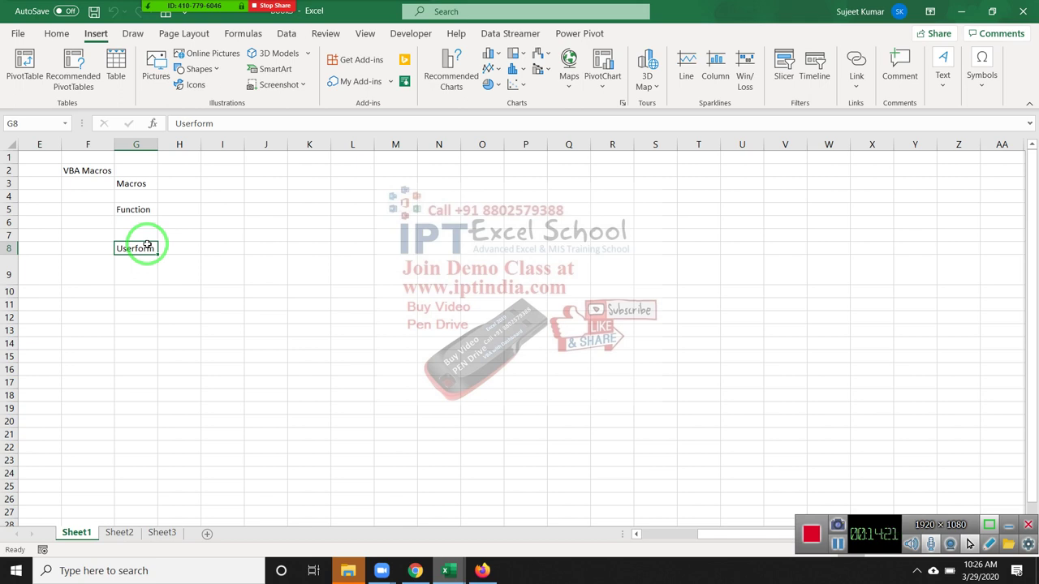
left_click_drag(144, 244, 81, 398)
left_click_drag(134, 458, 215, 352)
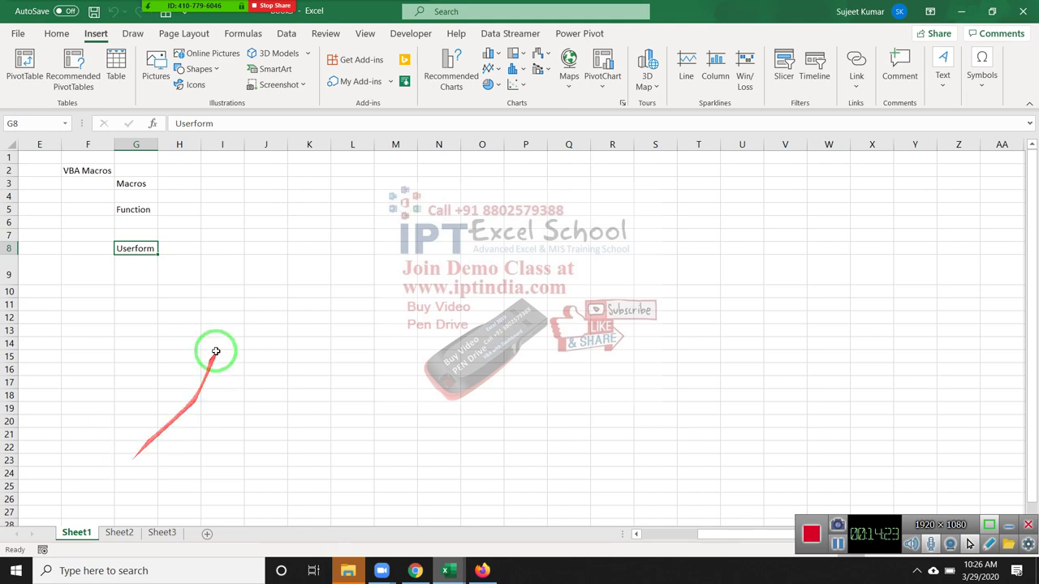
left_click(209, 380)
mouse_move(414, 571)
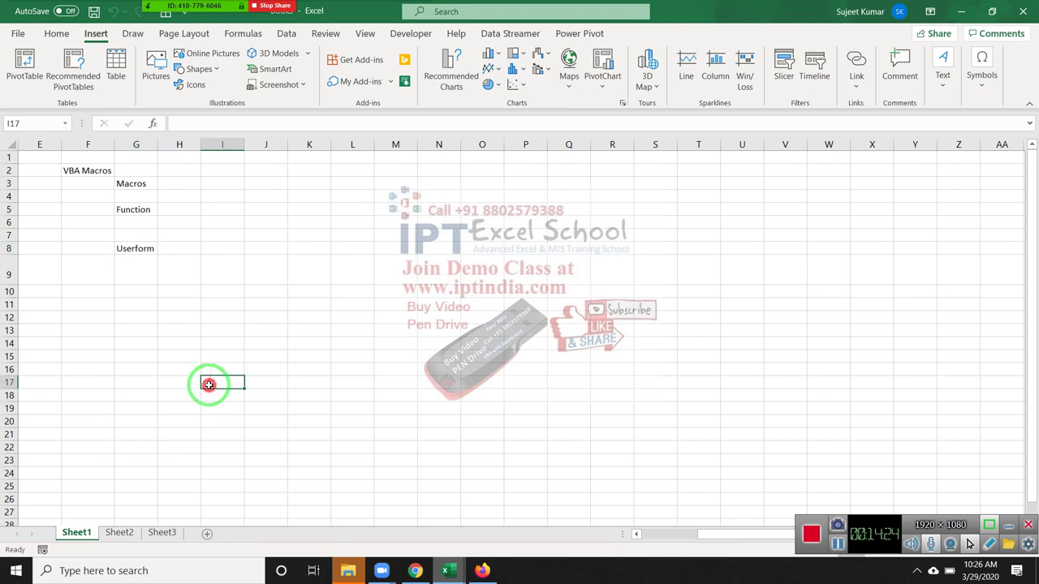
left_click(410, 574)
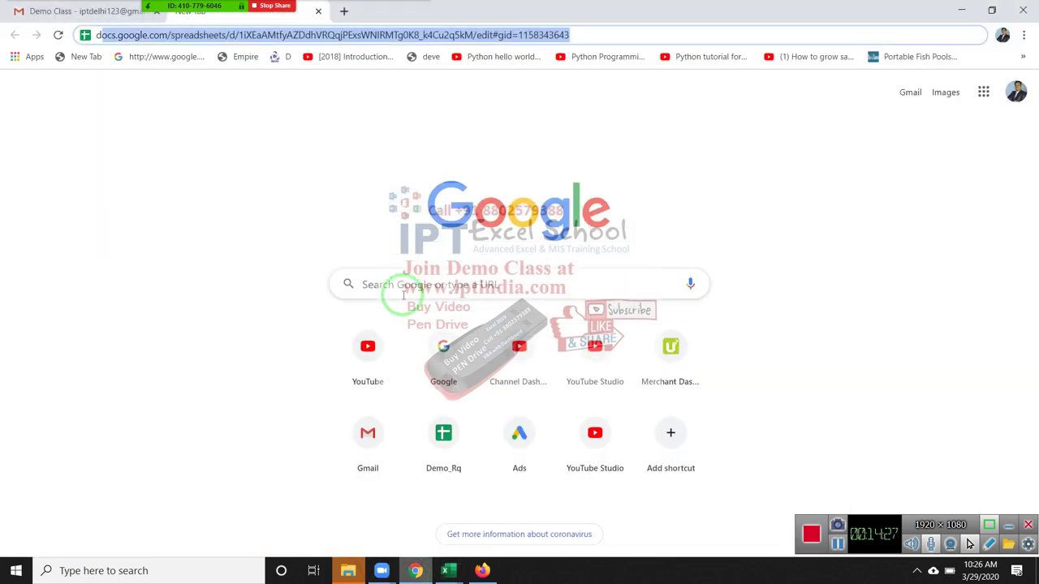
Load google.com from the Chrome address bar
type("dg")
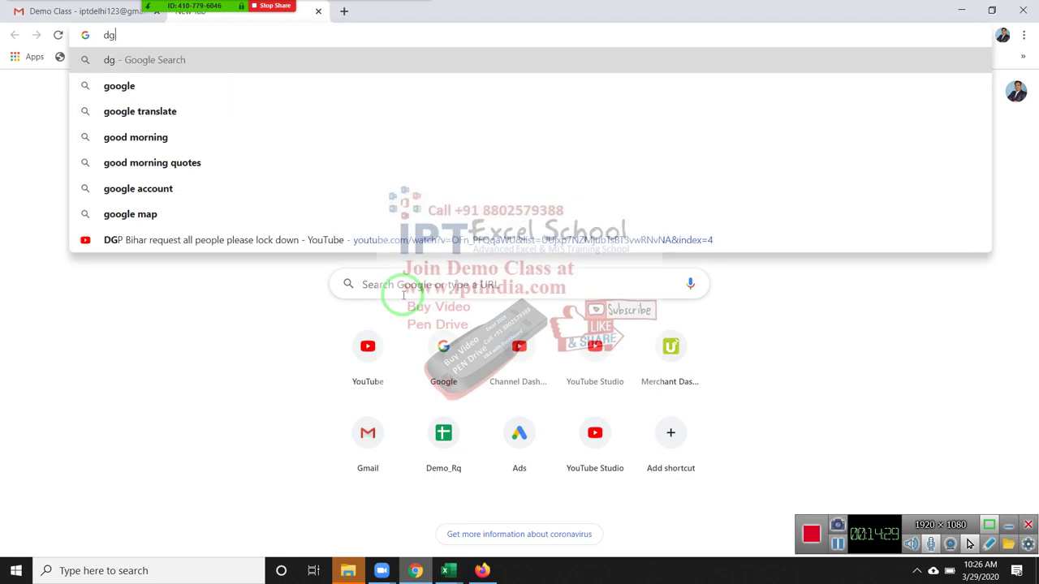
key("BackSpace")
key("BackSpace")
type("google.com")
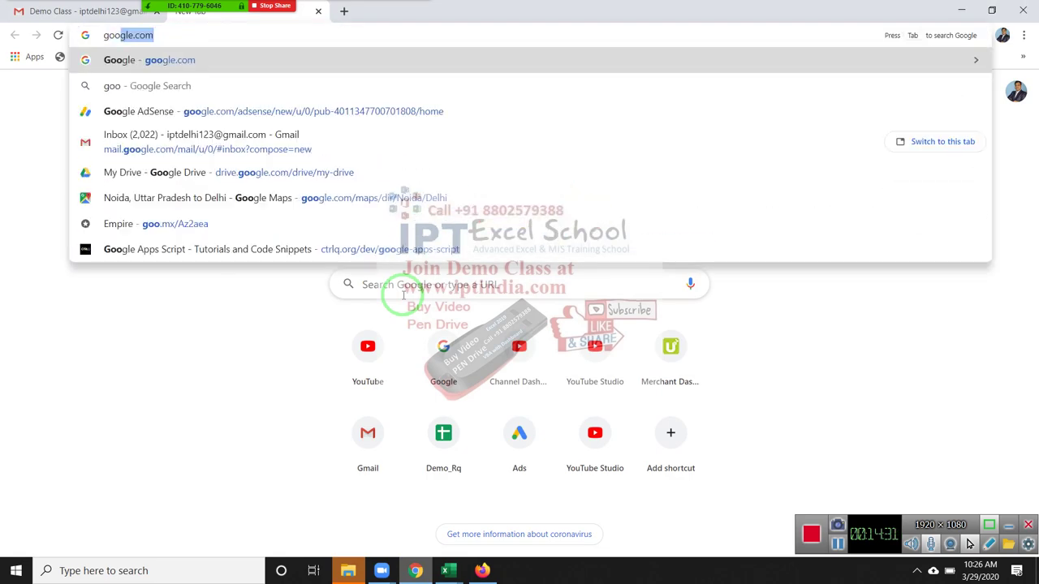
key("Return")
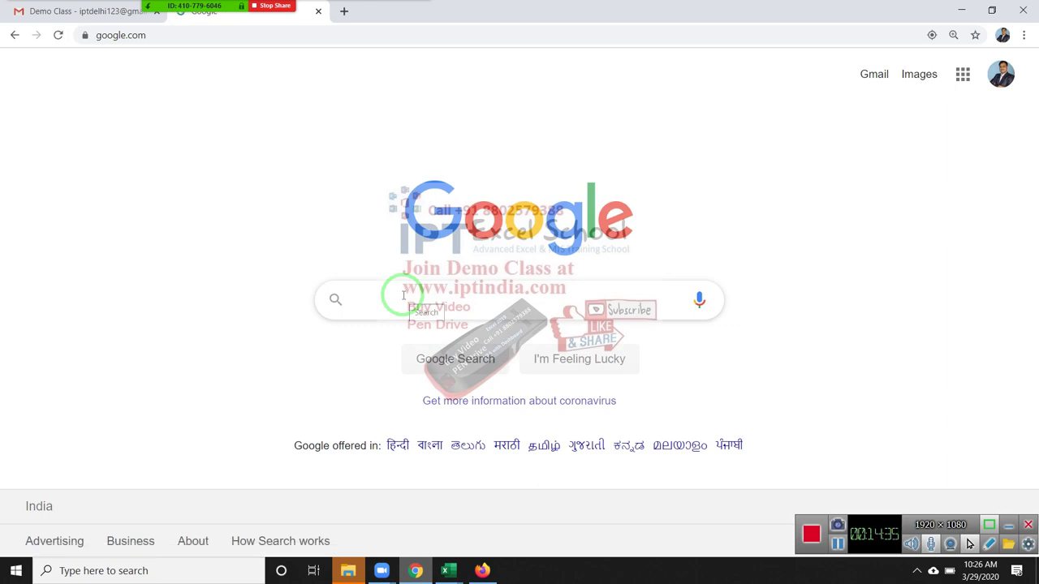
Search Google for 'ads post site list' using the autocomplete suggestion
type("ads")
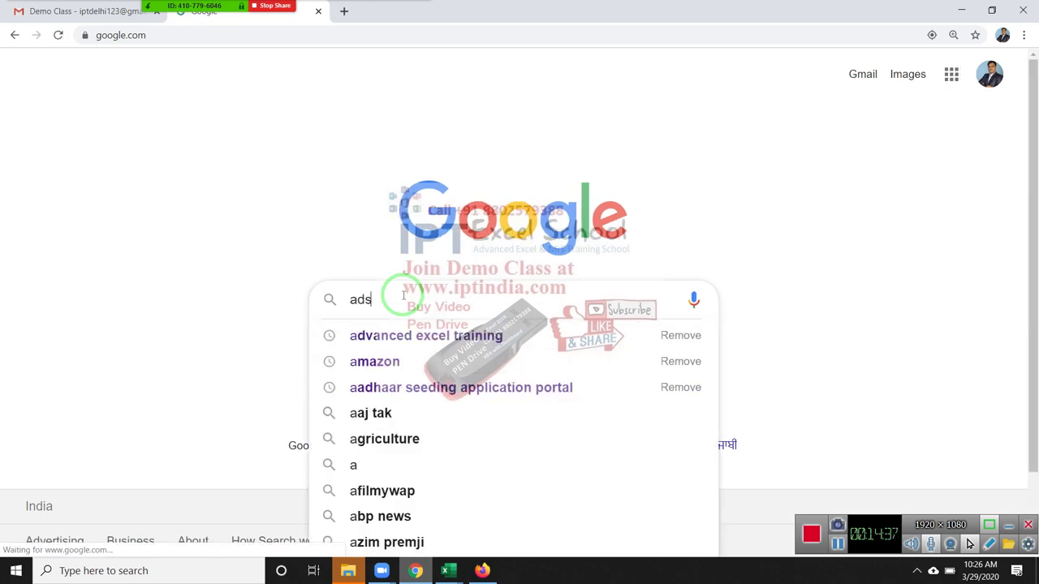
key("Down")
key("Return")
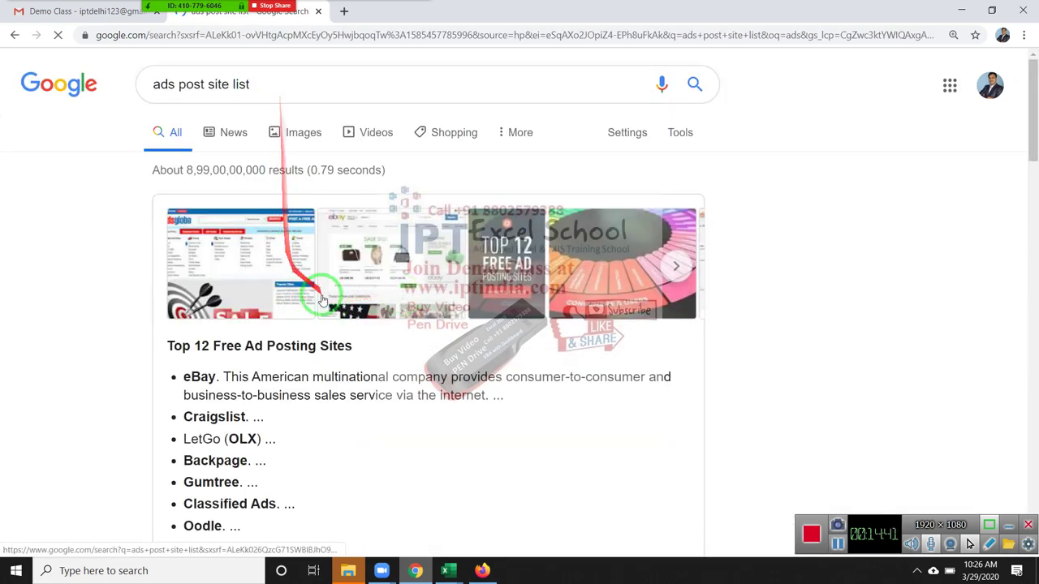
Reload the Internal Server Error page three times, then go back to the search results
scroll(324, 297, "down", 1)
scroll(322, 299, "down", 4)
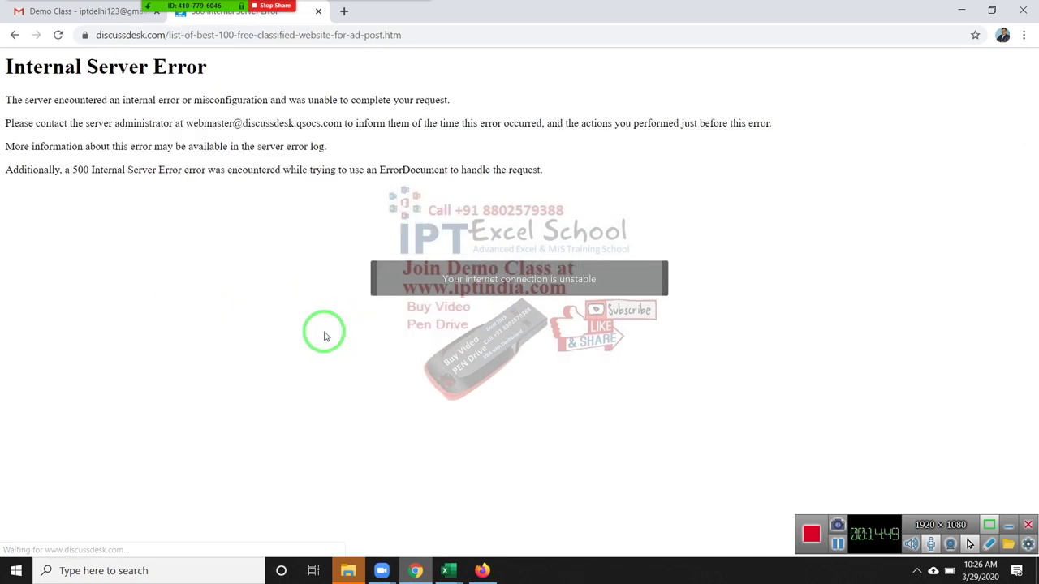
left_click(59, 35)
left_click(59, 35)
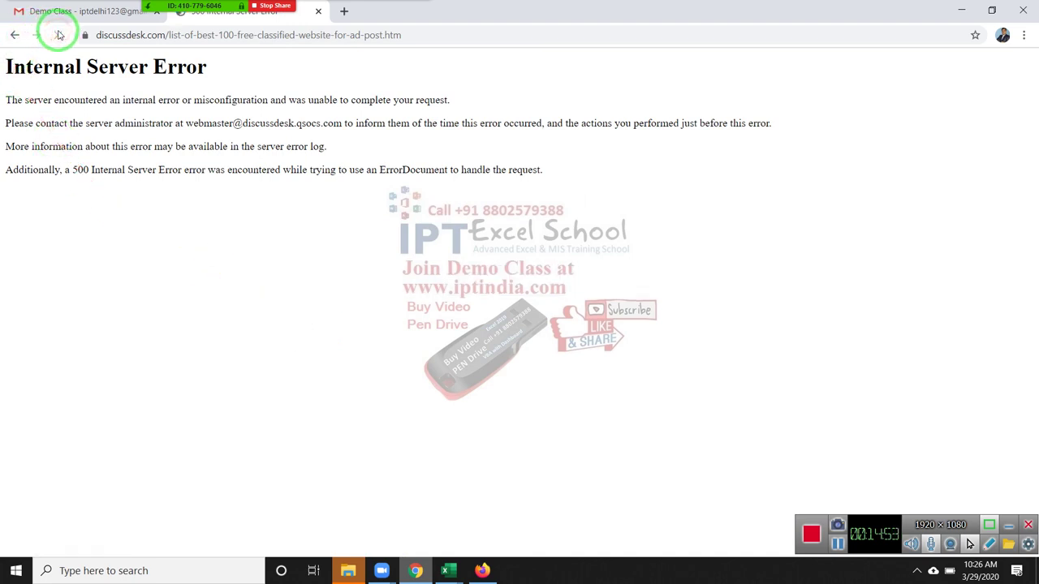
left_click(58, 35)
left_click(14, 35)
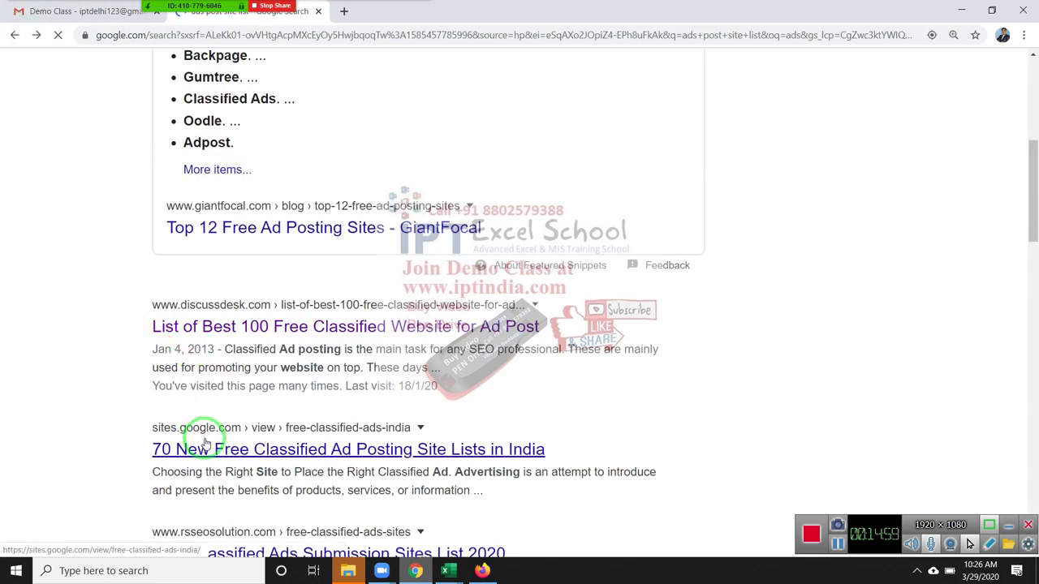
Retry the discussdesk classified websites list and return to the results after the error
scroll(204, 443, "down", 2)
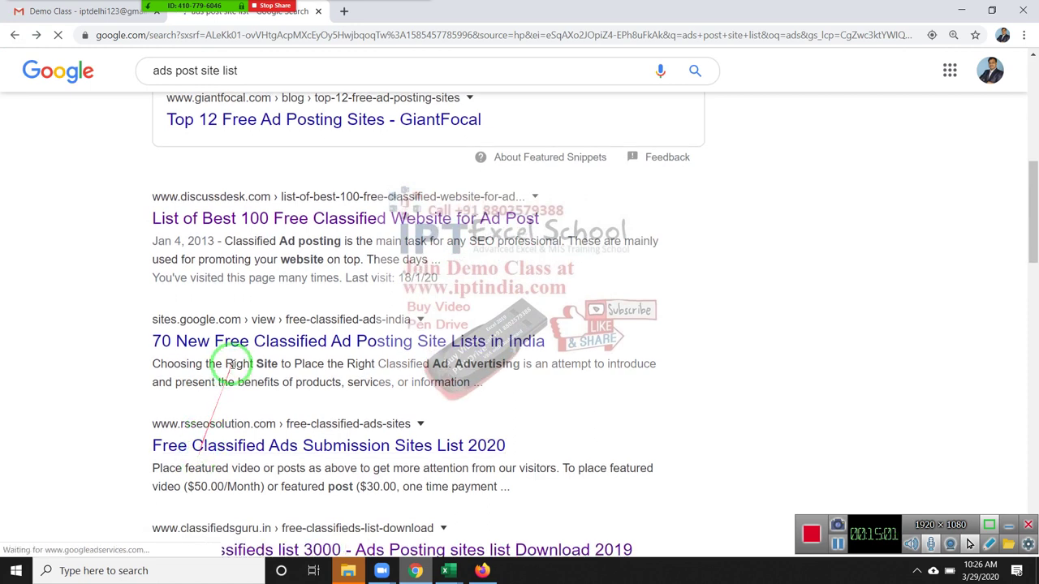
left_click(284, 220)
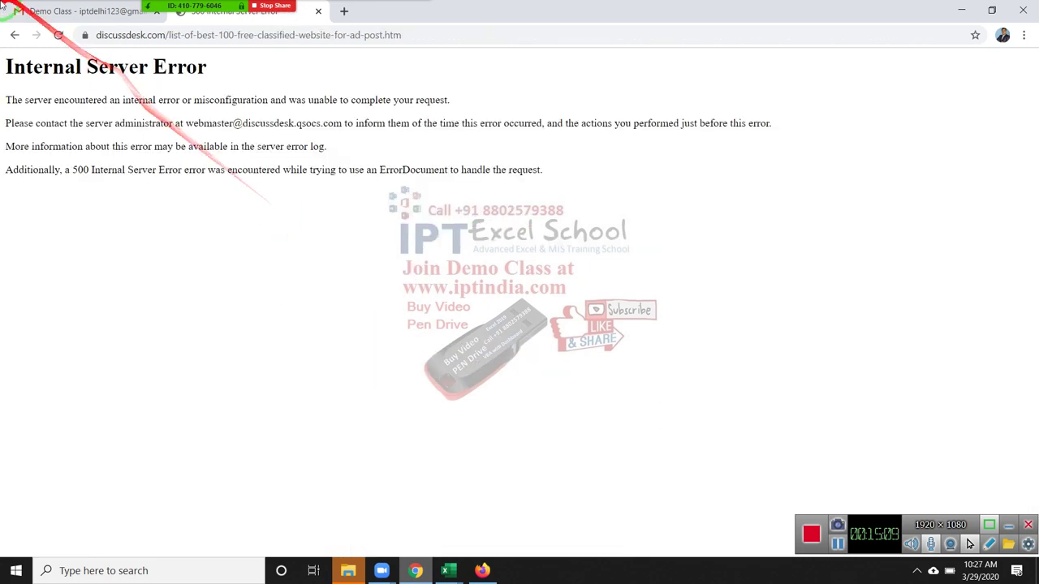
left_click(14, 35)
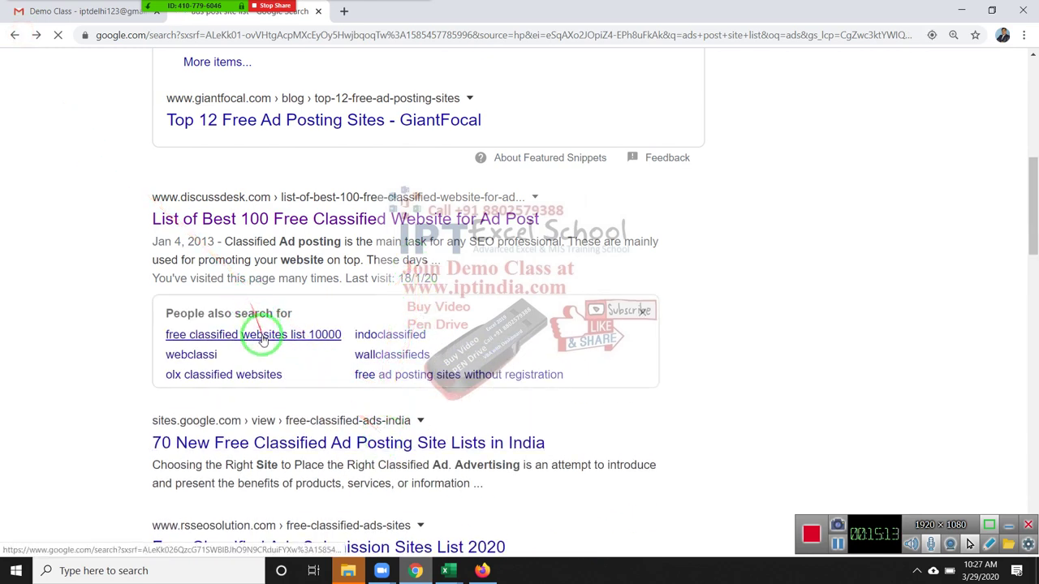
Search the related query 'free classified websites list 10000' and scroll through its results
left_click(259, 332)
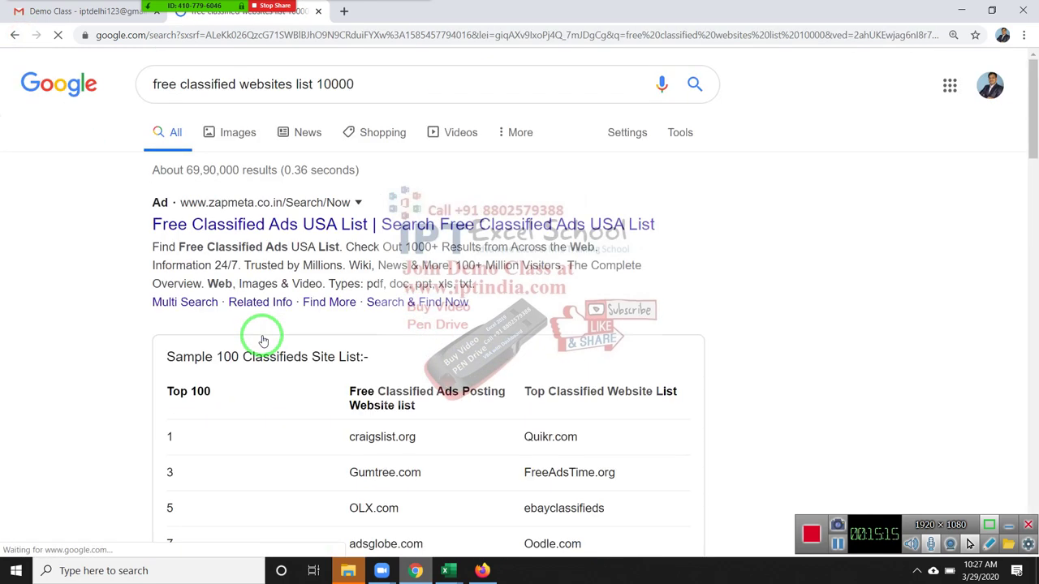
scroll(295, 344, "down", 5)
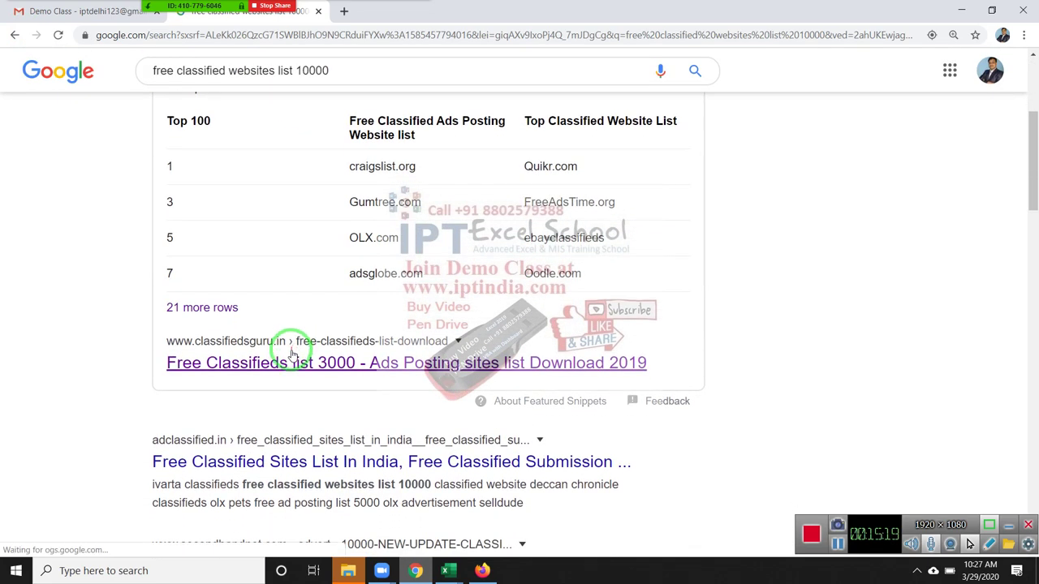
Open the classifiedsguru 'Free Classifieds list 3000' page and select its sample table rows 1–30
left_click(293, 362)
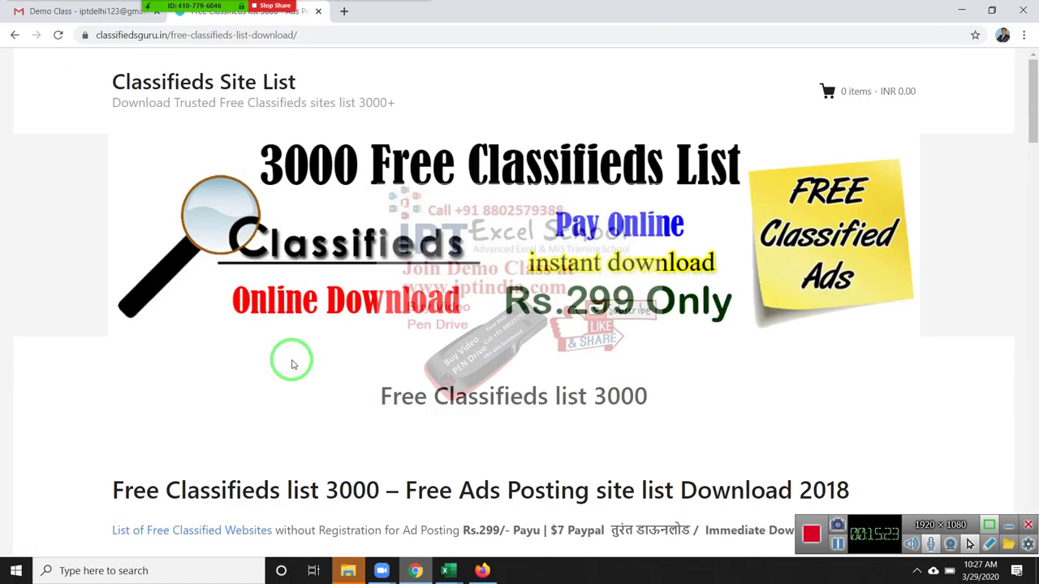
scroll(293, 365, "down", 2)
scroll(293, 365, "down", 3)
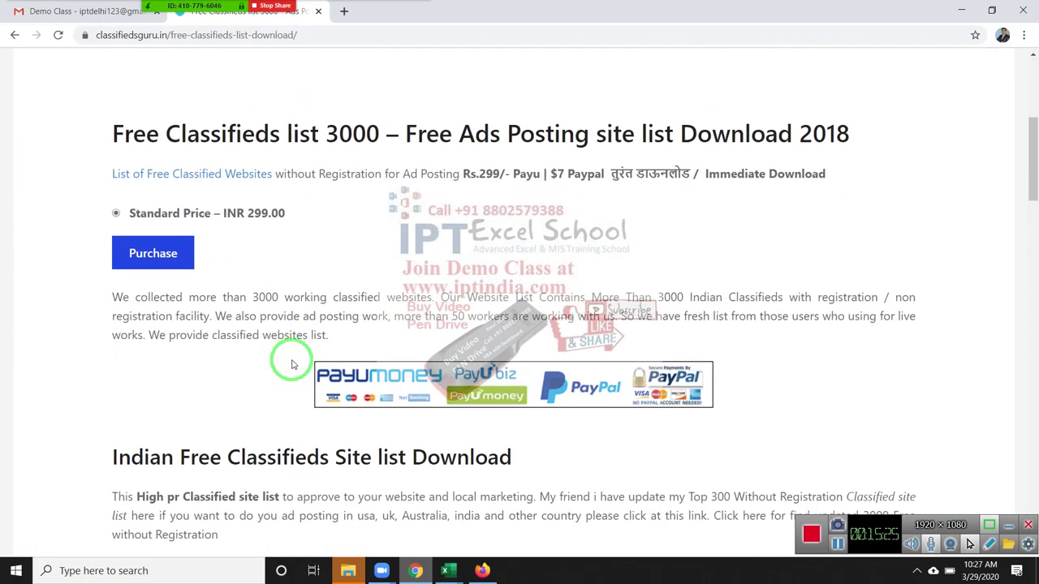
scroll(293, 364, "down", 5)
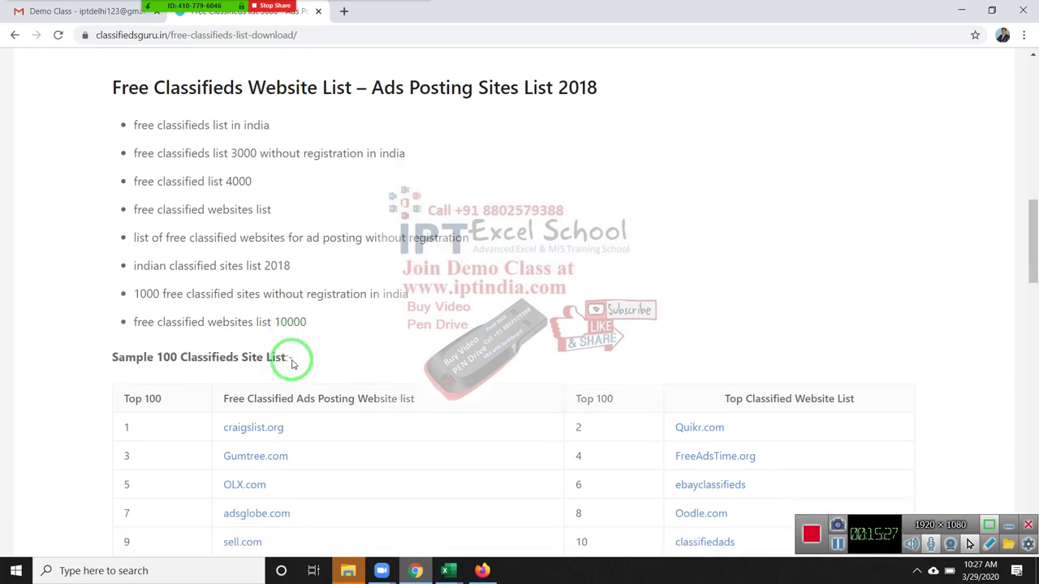
scroll(293, 365, "down", 2)
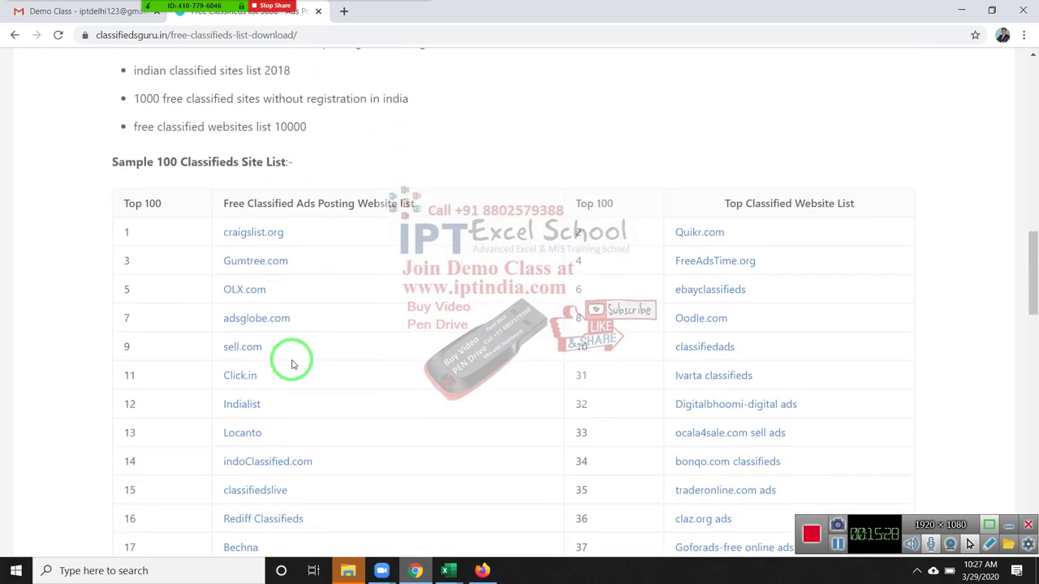
left_click(188, 200)
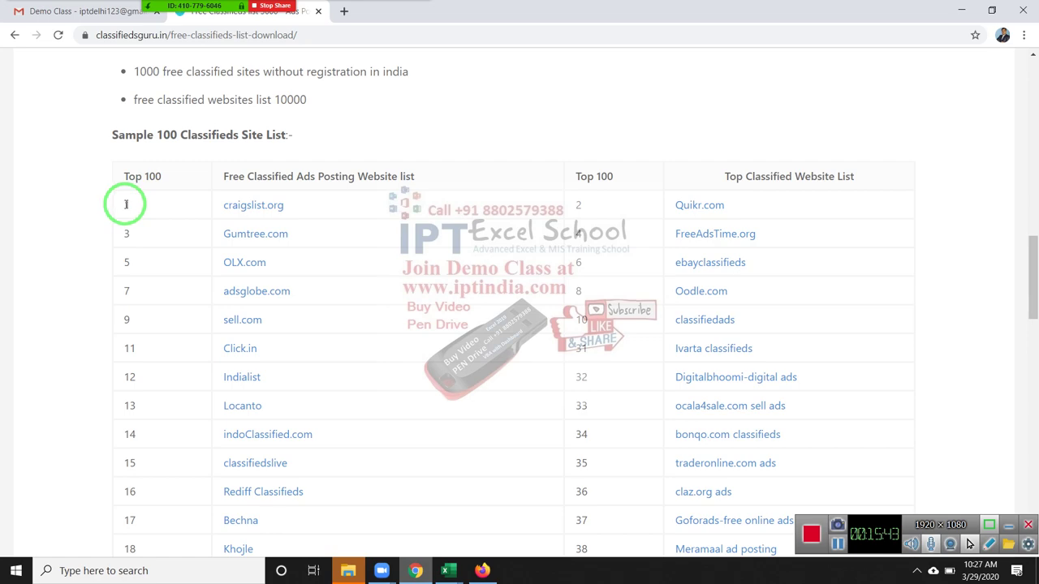
mouse_move(125, 205)
left_mouse_down()
mouse_move(165, 303)
mouse_move(173, 390)
mouse_move(208, 417)
mouse_move(230, 562)
mouse_move(241, 422)
mouse_move(279, 371)
mouse_move(300, 410)
left_mouse_up()
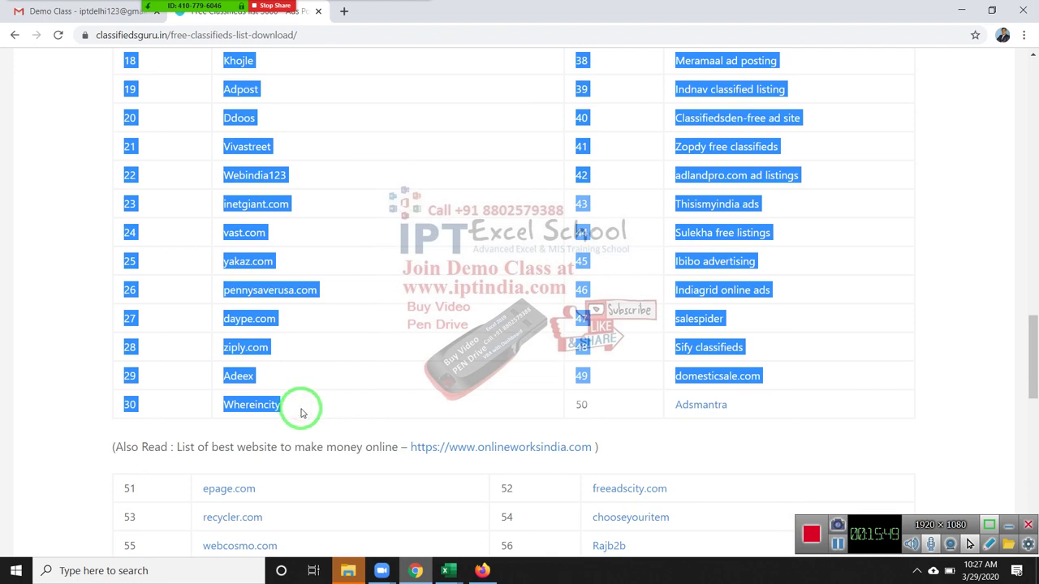
Paste the copied classified sites table into the empty Sheet2
key("alt+Tab")
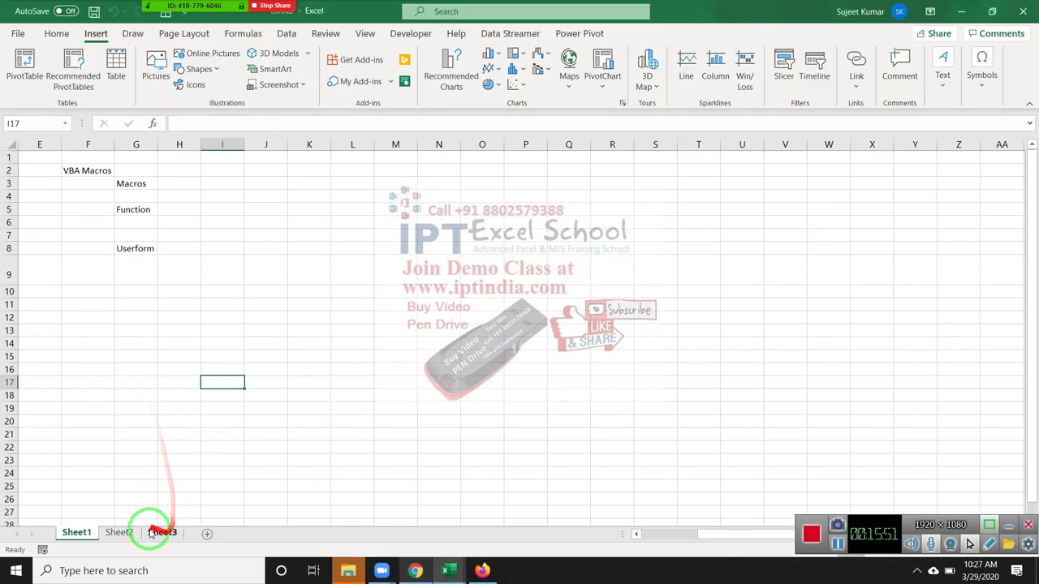
left_click(130, 522)
left_click(121, 534)
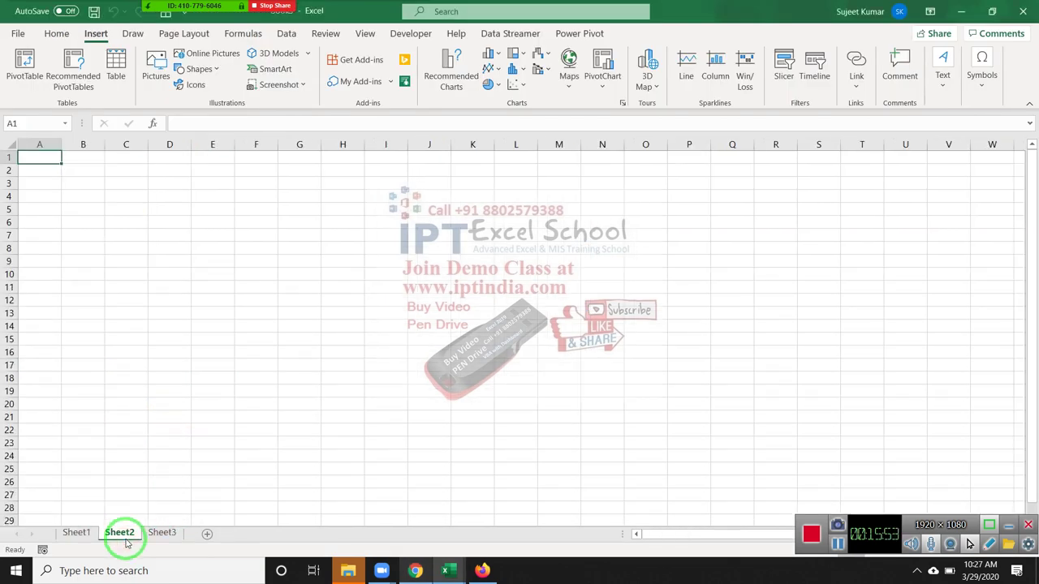
key("ctrl+v")
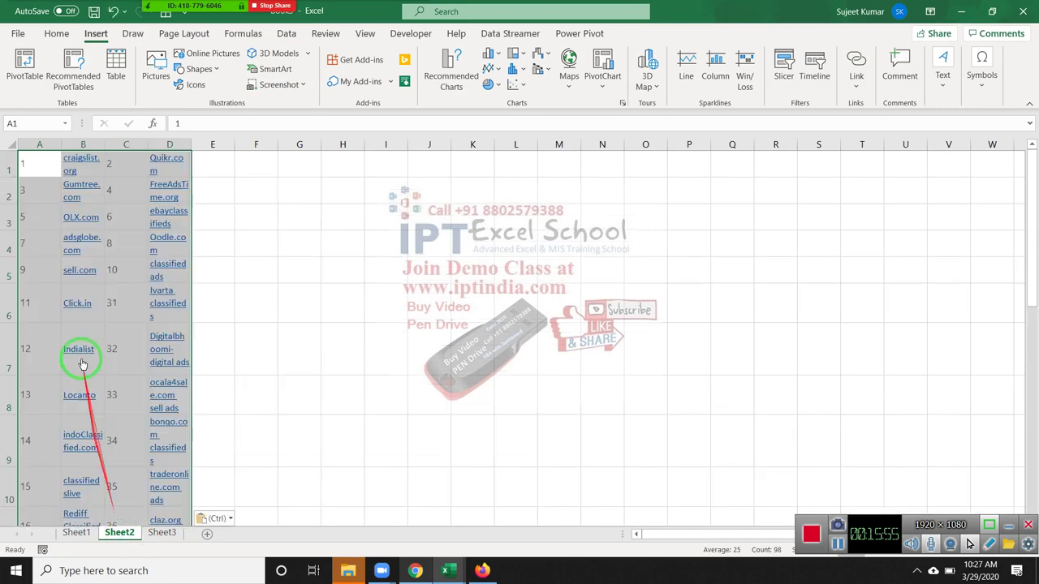
Delete the two serial-number columns from the pasted table
left_click(41, 141)
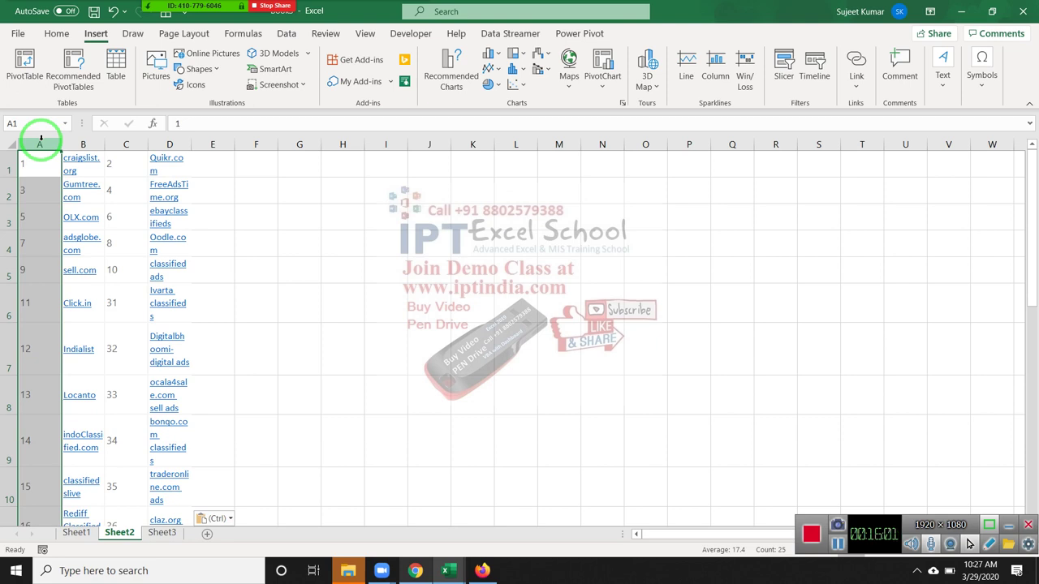
key("ctrl+minus")
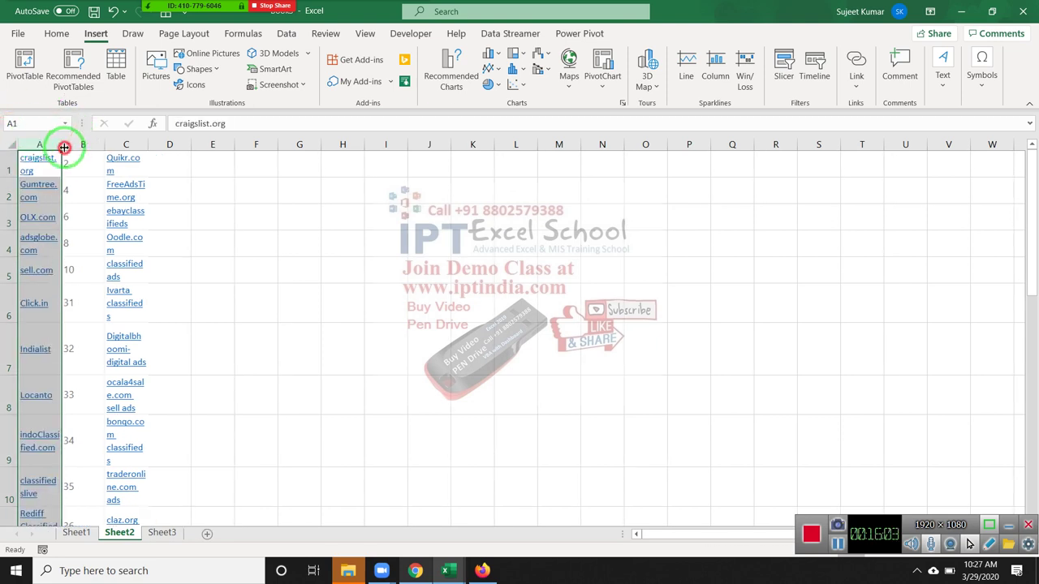
left_click(84, 145)
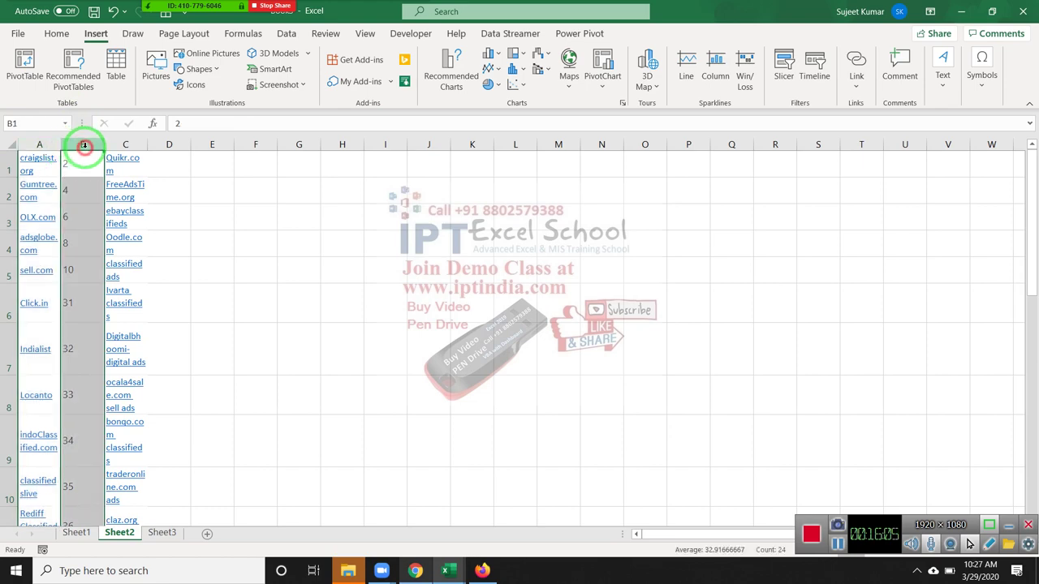
key("ctrl+minus")
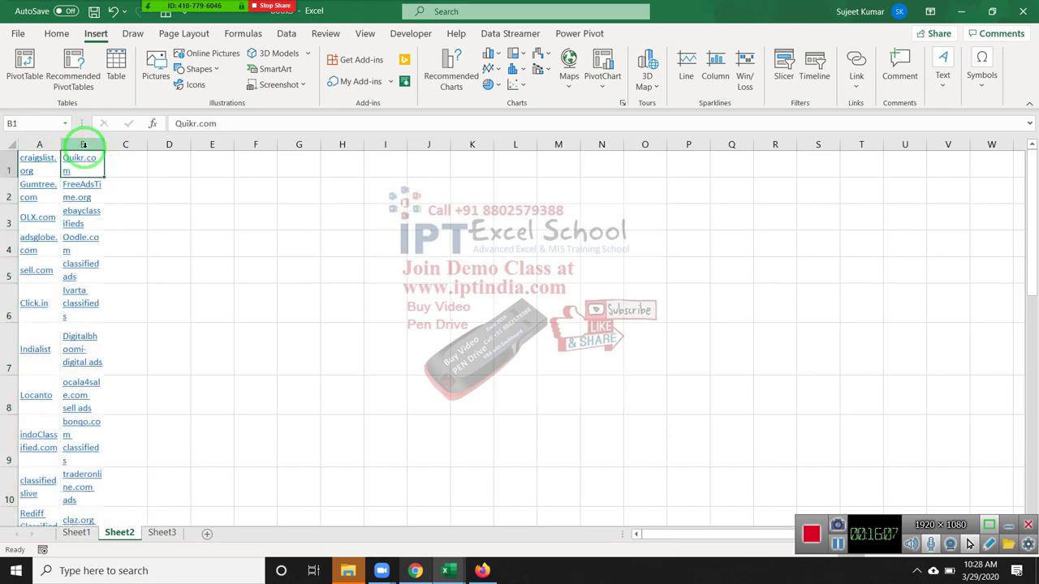
Move the column B site names below column A's list, starting at A26
left_click(83, 145)
scroll(83, 144, "down", 3)
scroll(84, 144, "up", 3)
key("ctrl+c")
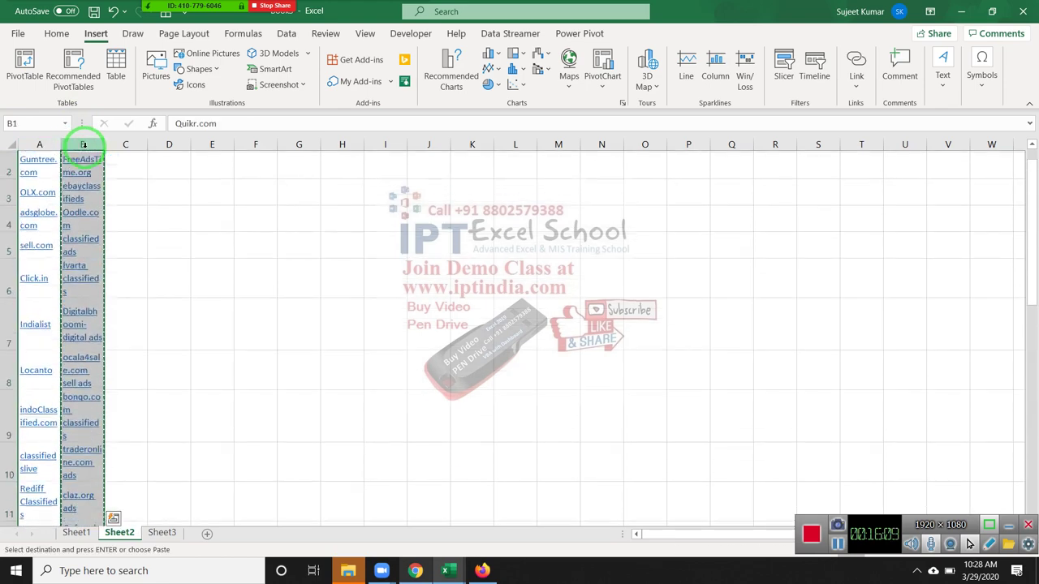
key("Down")
key("Down")
key("Down")
key("Left")
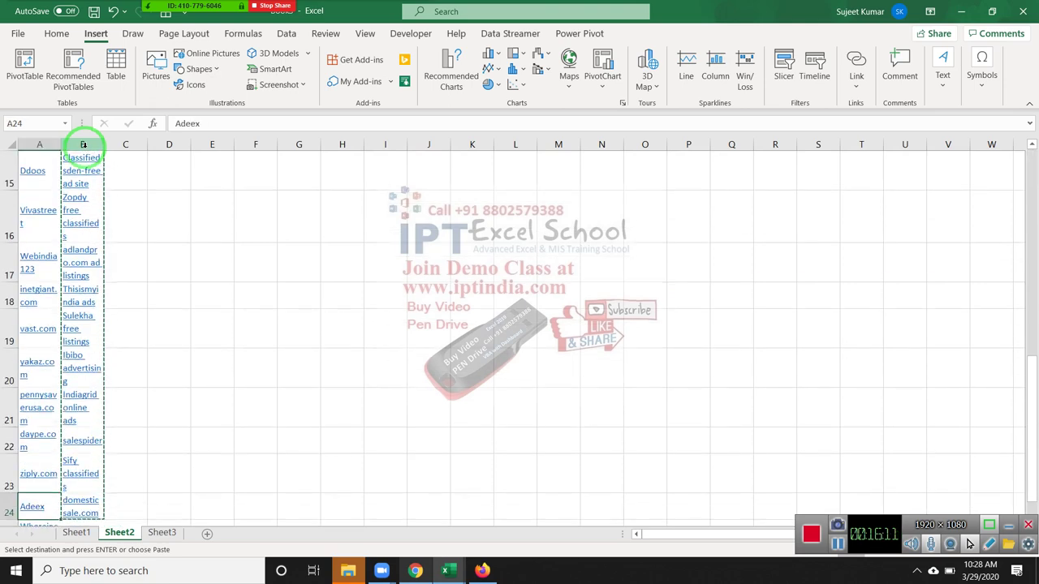
key("Down")
key("Down")
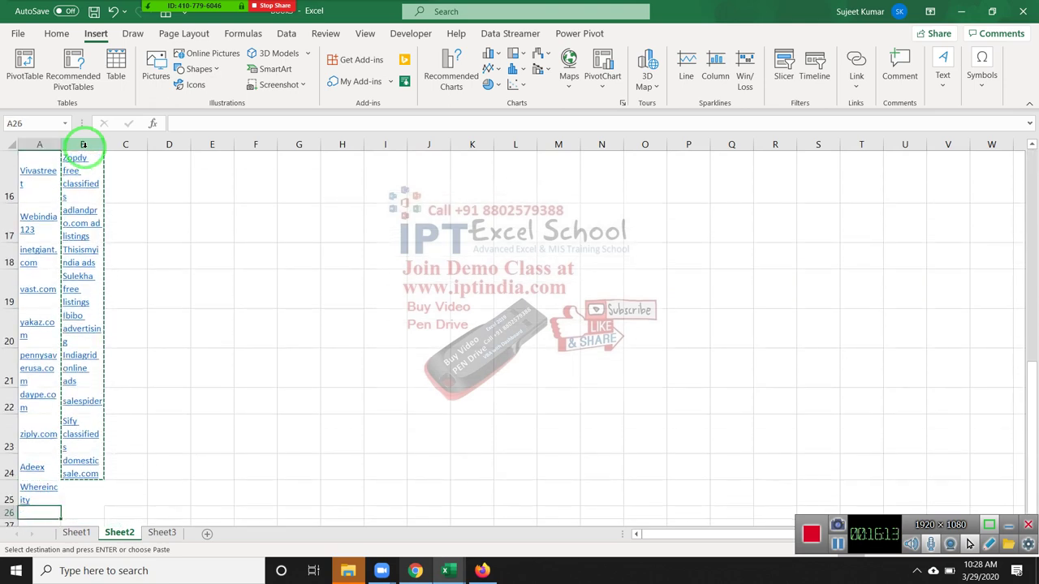
key("Return")
key("ctrl+Home")
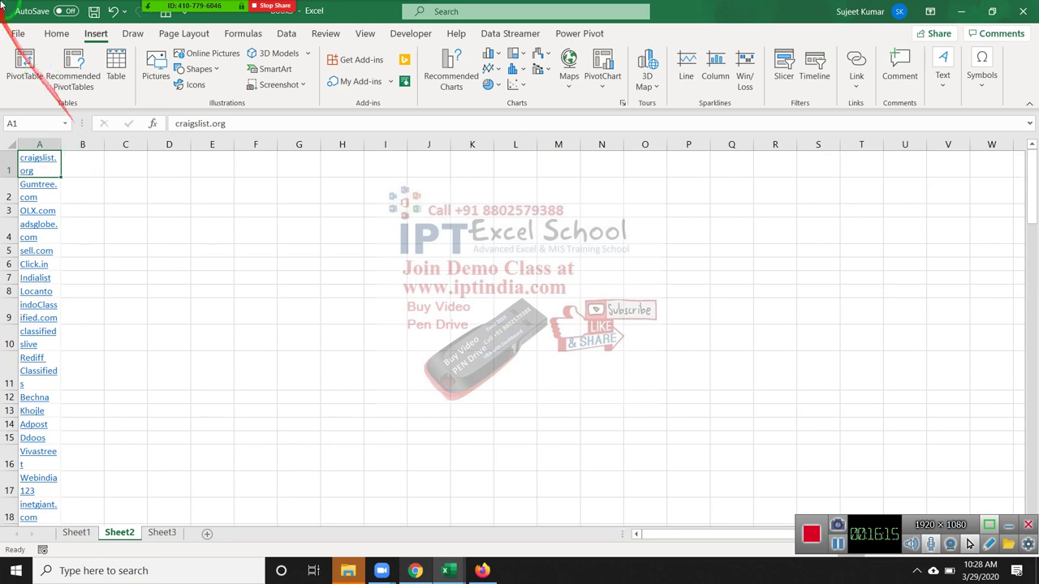
left_click(39, 144)
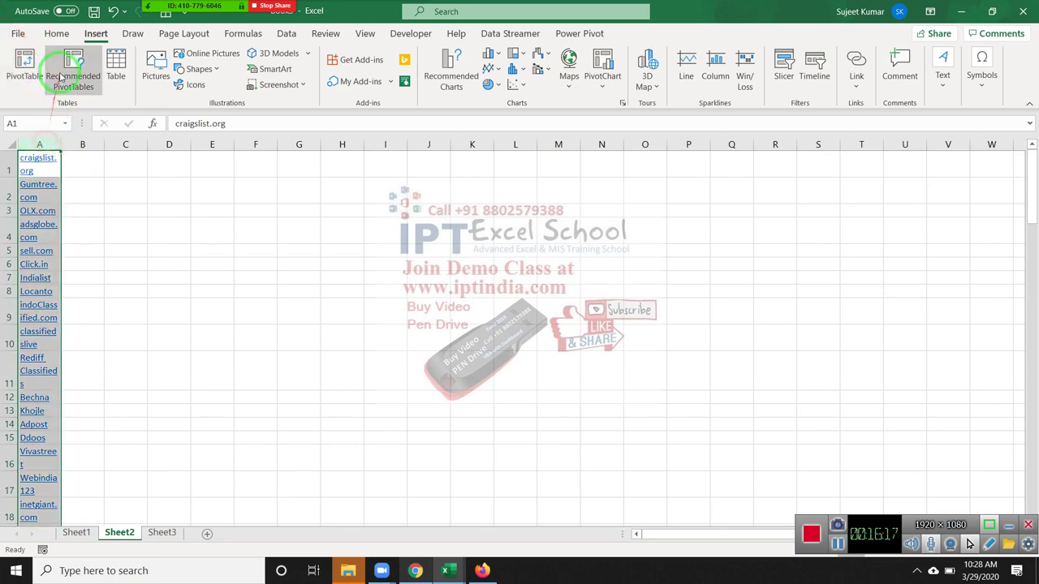
left_click(56, 34)
left_click(388, 60)
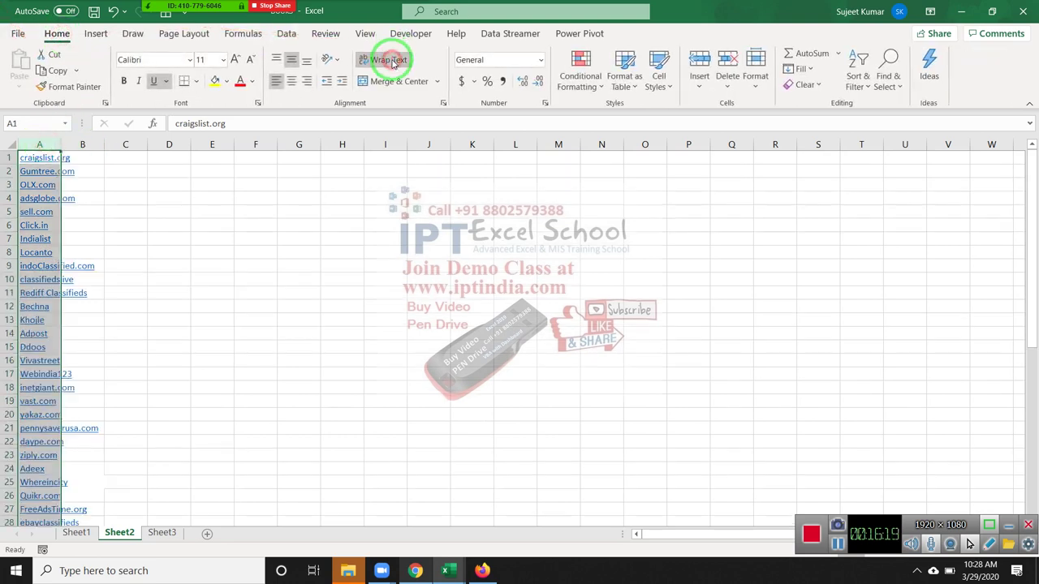
double_click(59, 143)
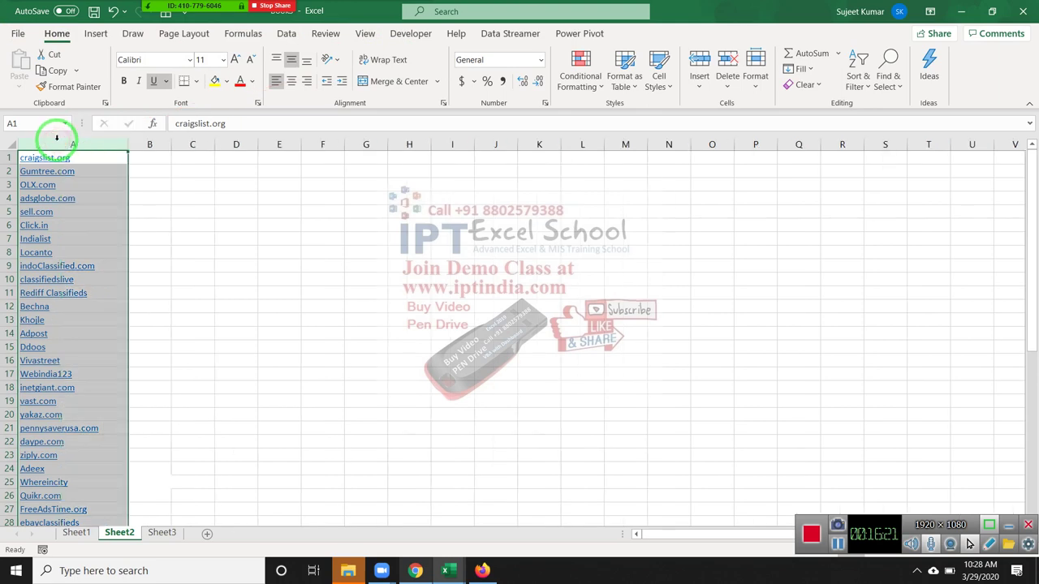
left_click(82, 238)
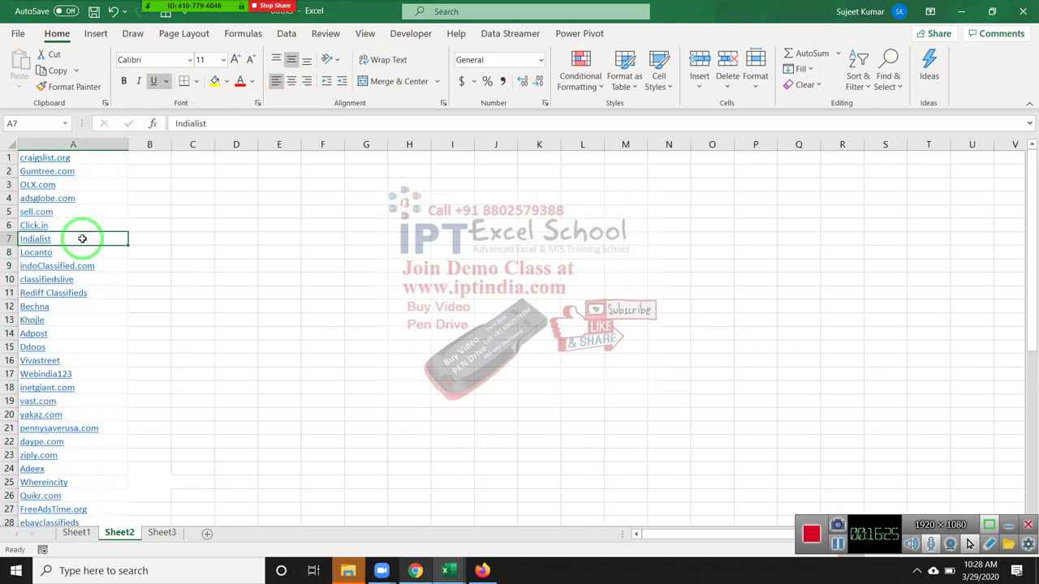
key("Down")
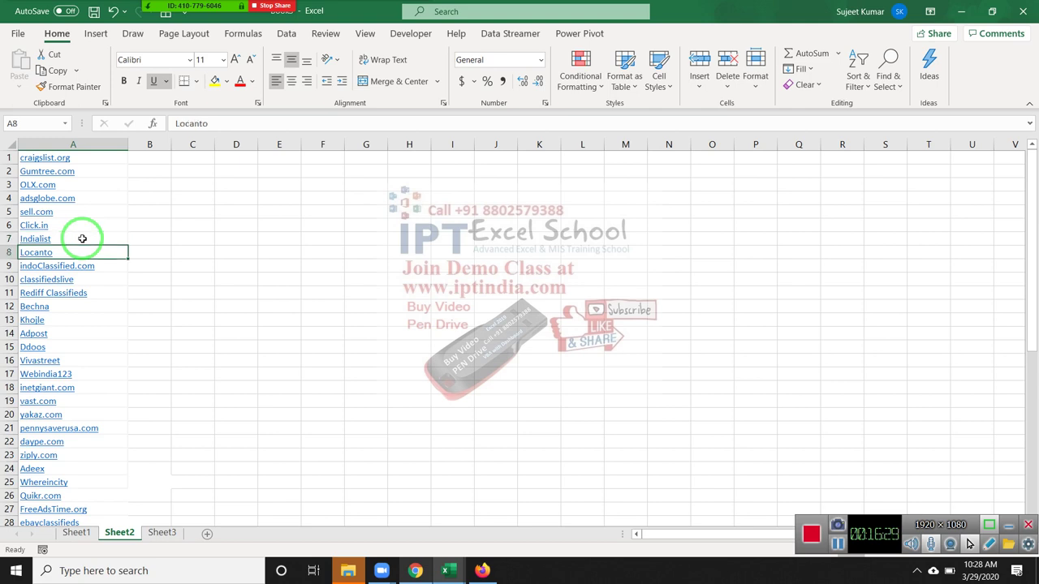
left_click(310, 264)
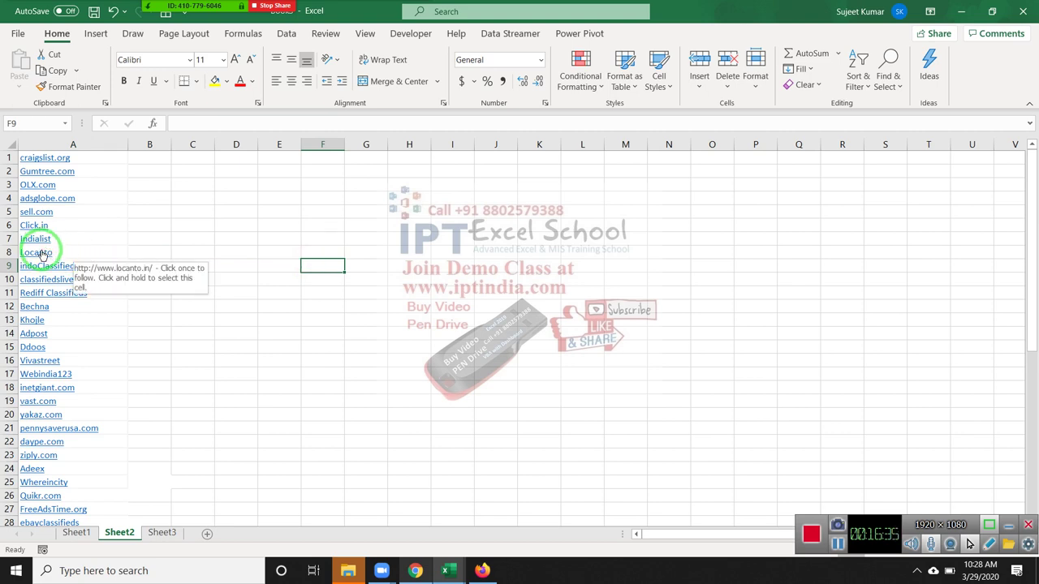
left_click(203, 159)
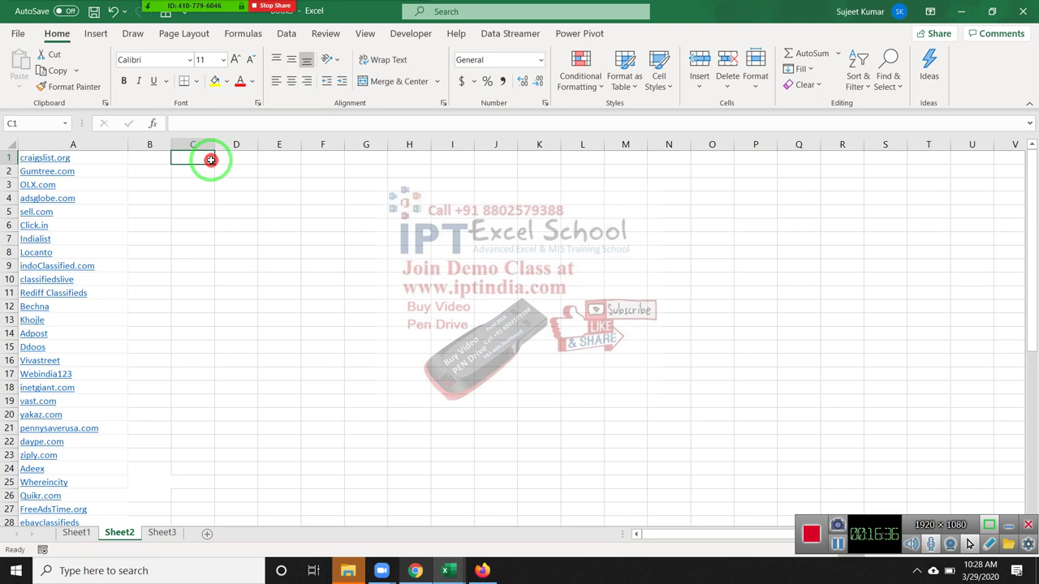
Copy craigslist.org's hyperlink address via Edit Hyperlink and paste it into B1
left_click(36, 162)
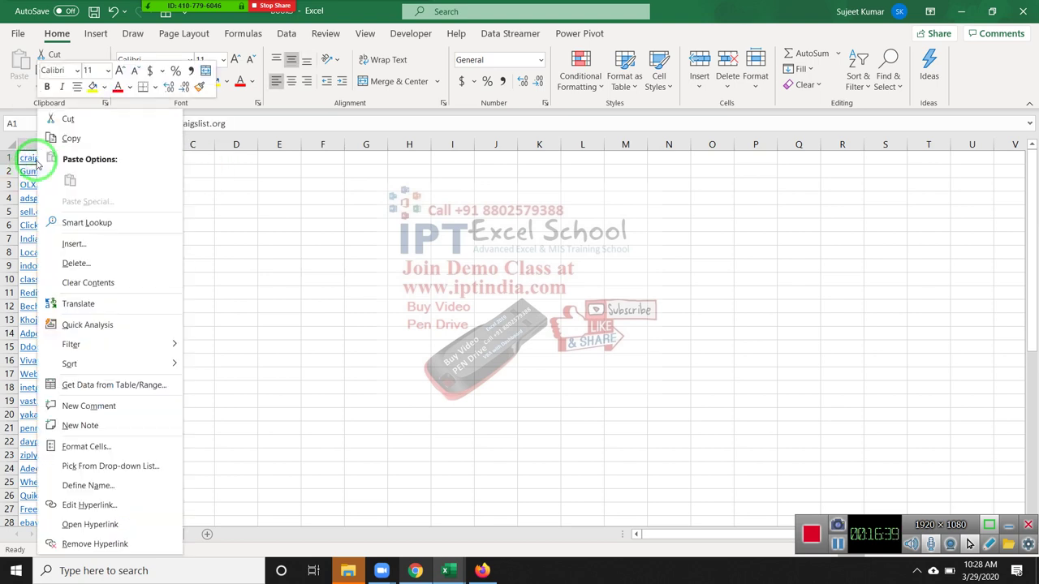
left_click(117, 503)
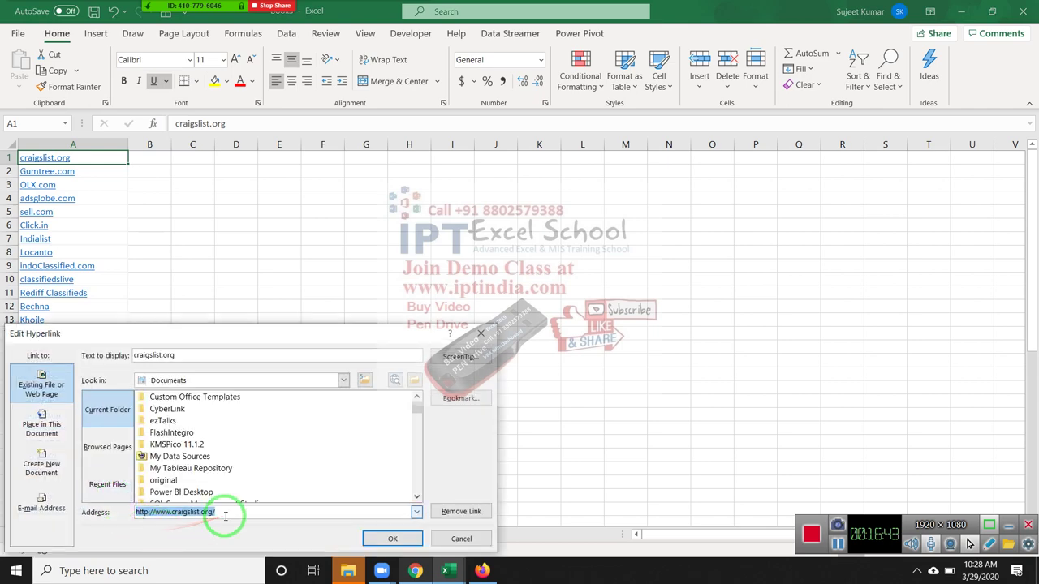
key("Return")
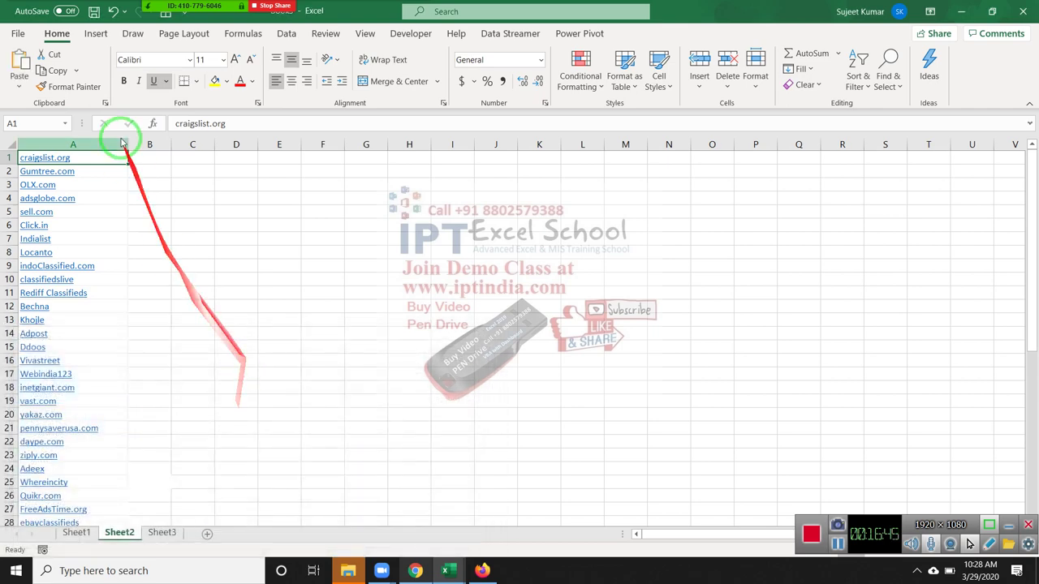
left_click(161, 155)
key("ctrl+v")
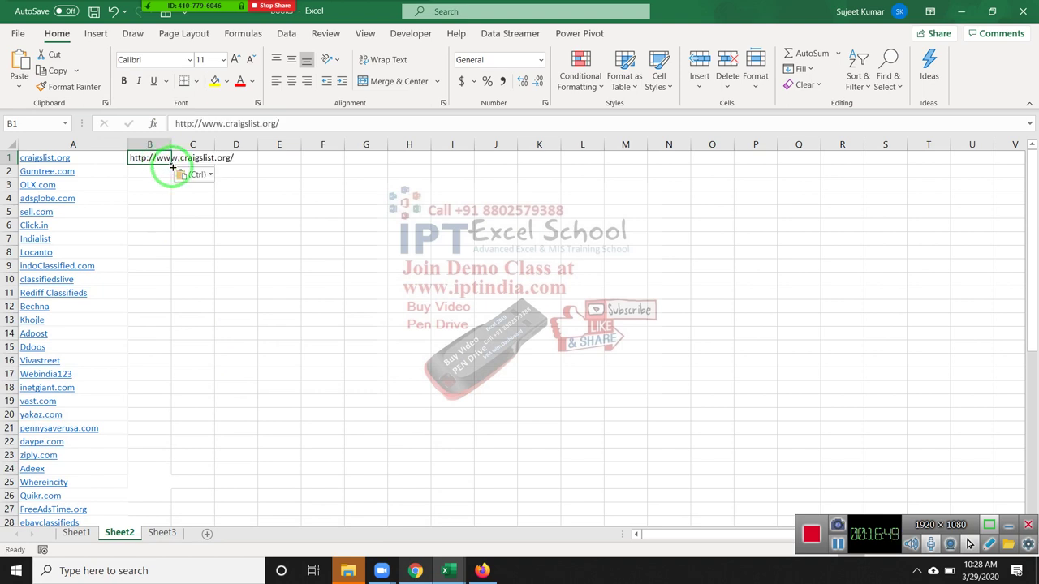
Re-paste the address into B1, then delete it so column B is blank
left_click(167, 169)
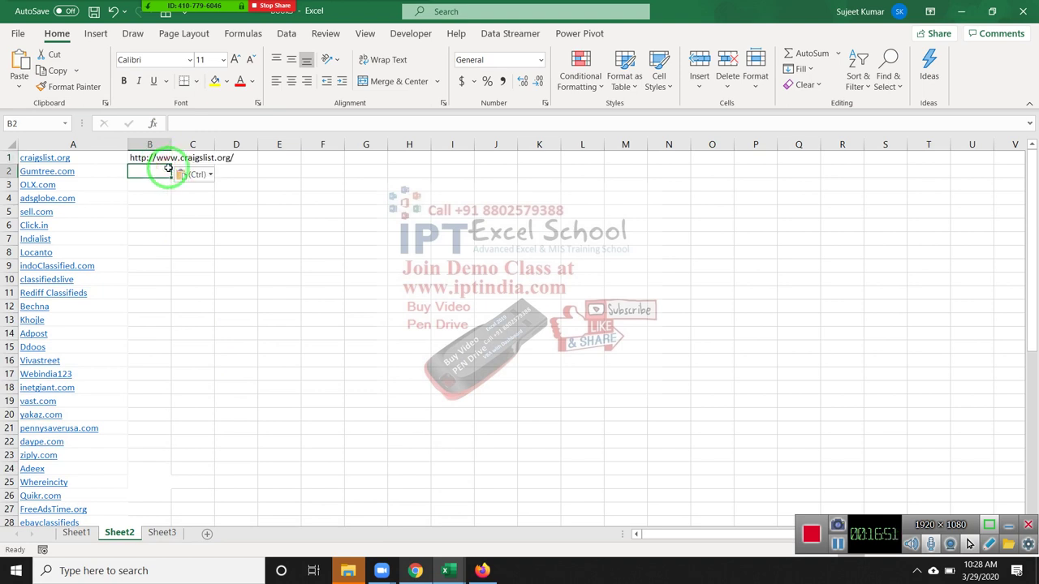
mouse_move(162, 13)
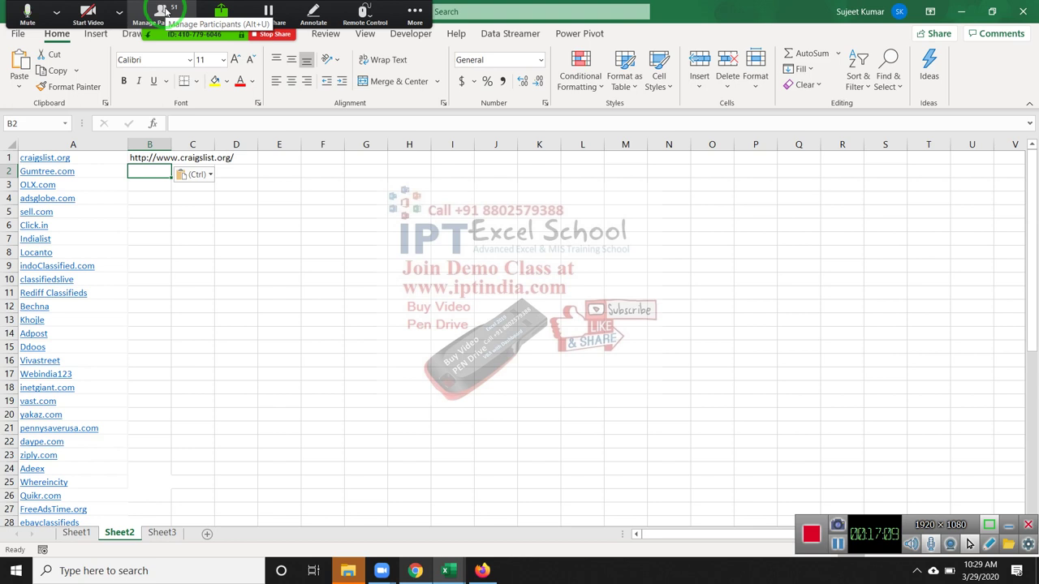
key("Up")
key("BackSpace")
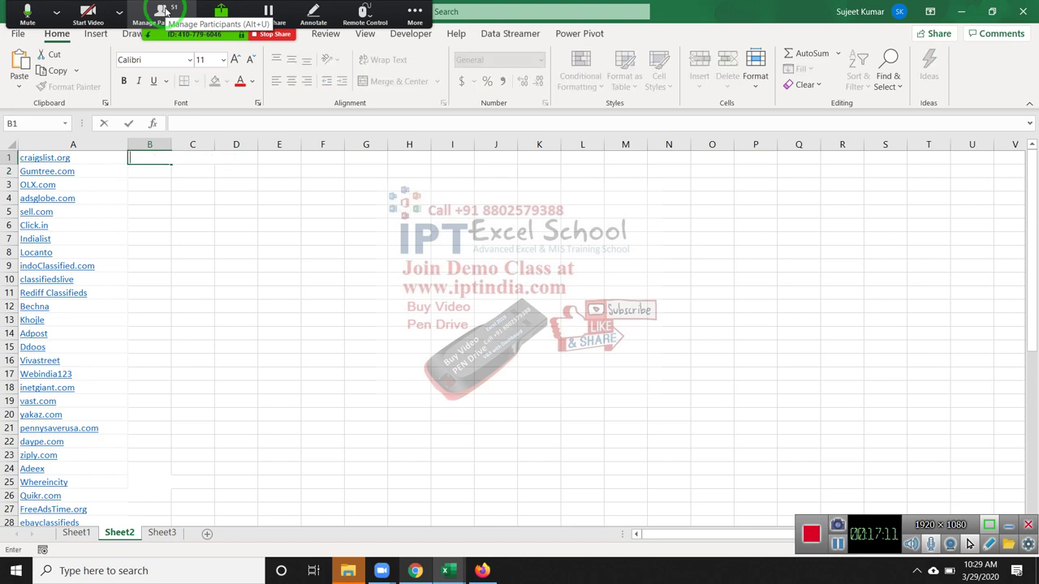
key("ctrl+v")
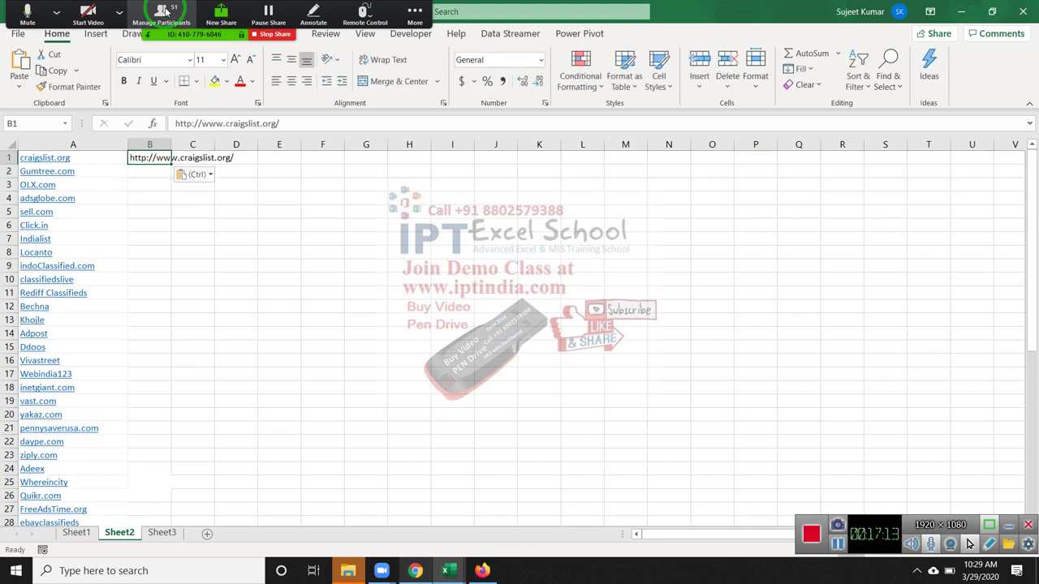
key("Delete")
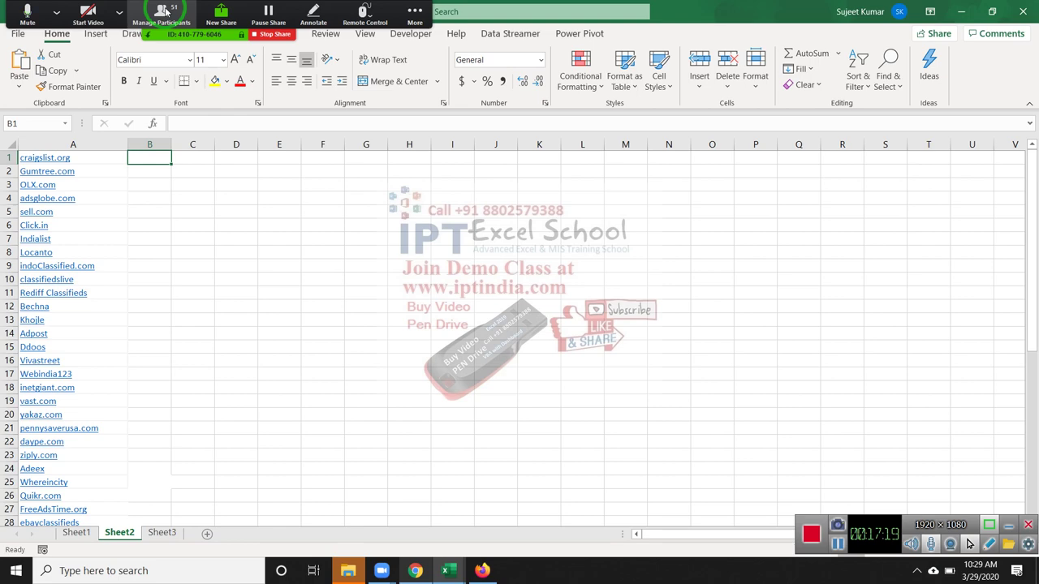
left_click(415, 11)
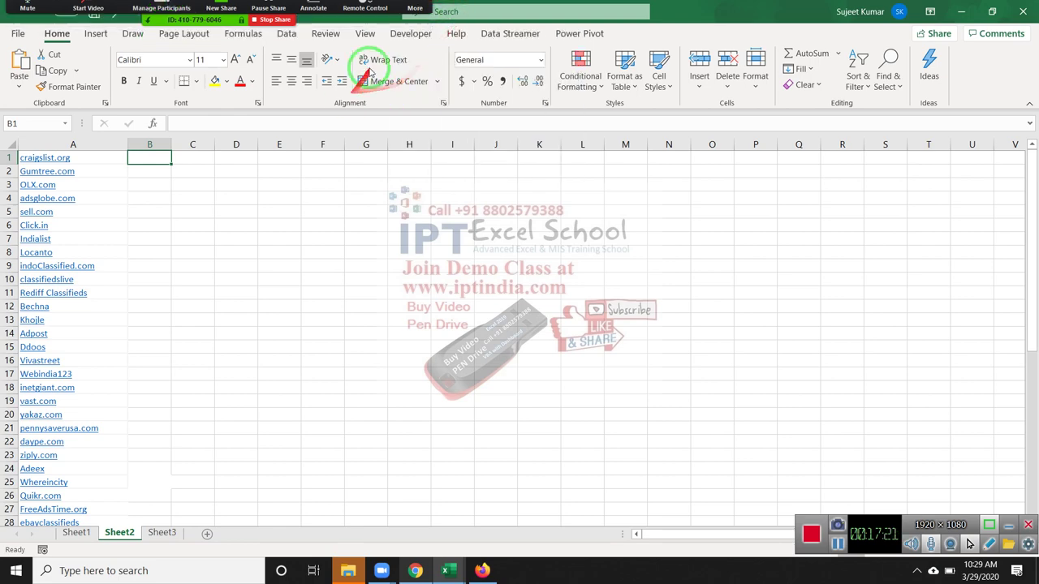
Open the Visual Basic editor, collapse Book4 and expand Book3 to show its three sheets
left_click(406, 35)
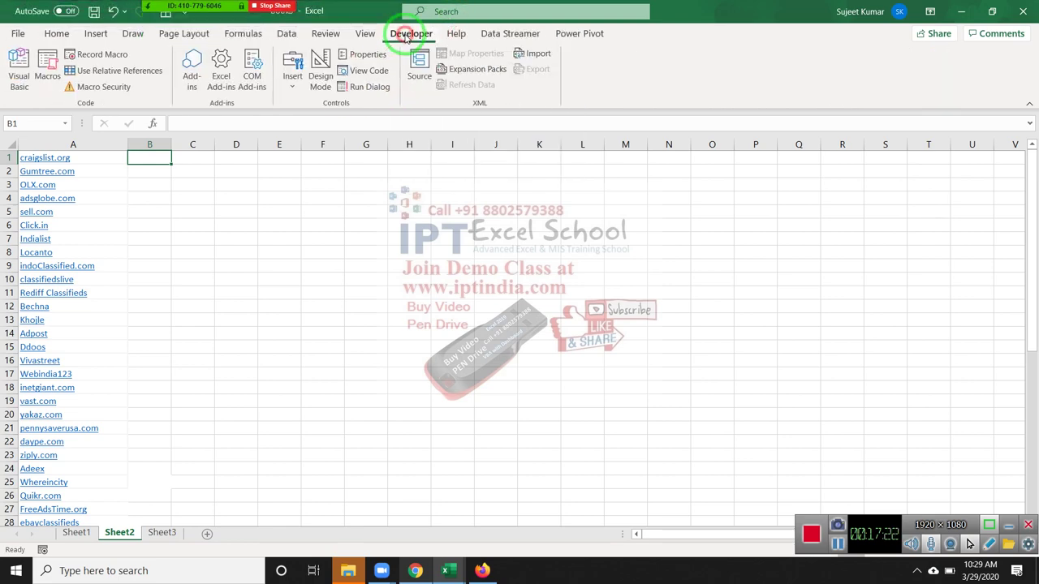
left_click(21, 69)
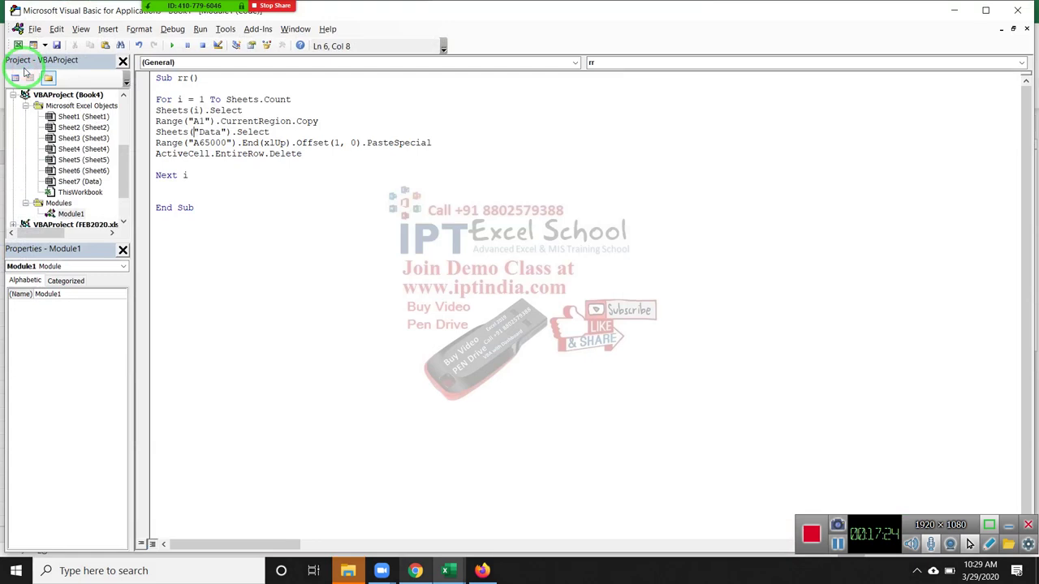
left_click(183, 242)
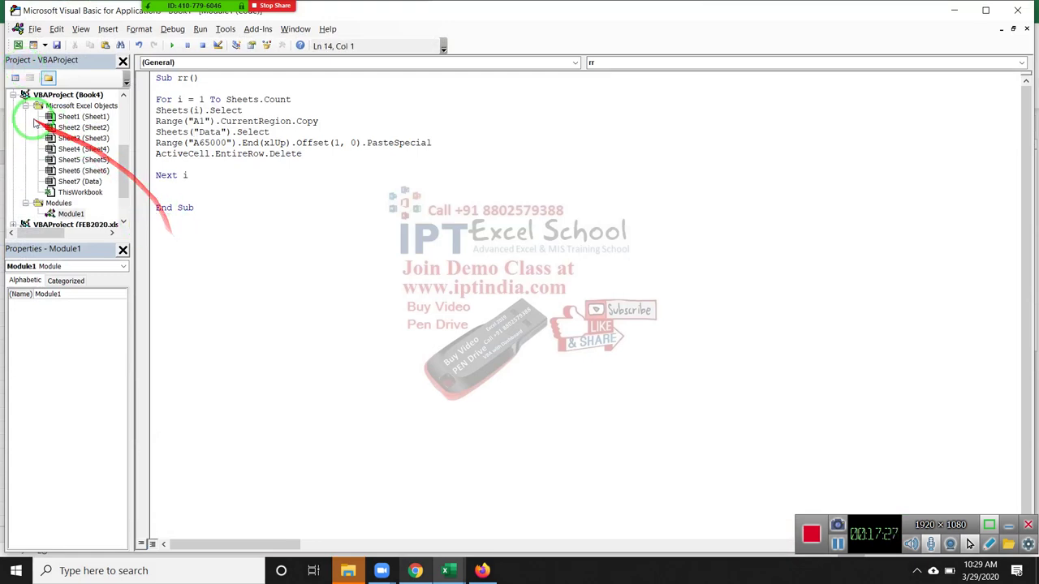
left_click(13, 95)
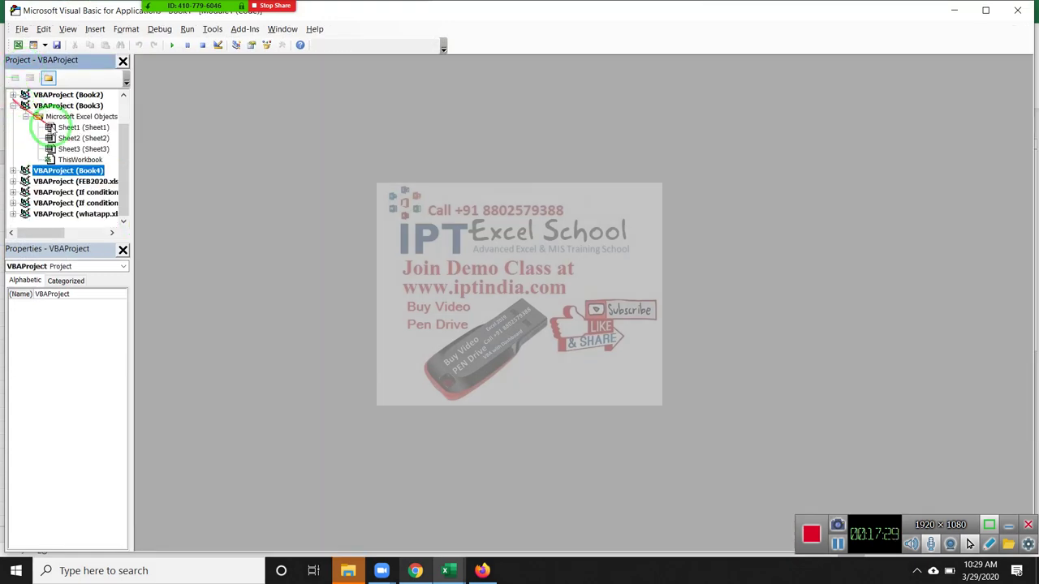
left_click(123, 157)
left_click_drag(124, 157, 131, 98)
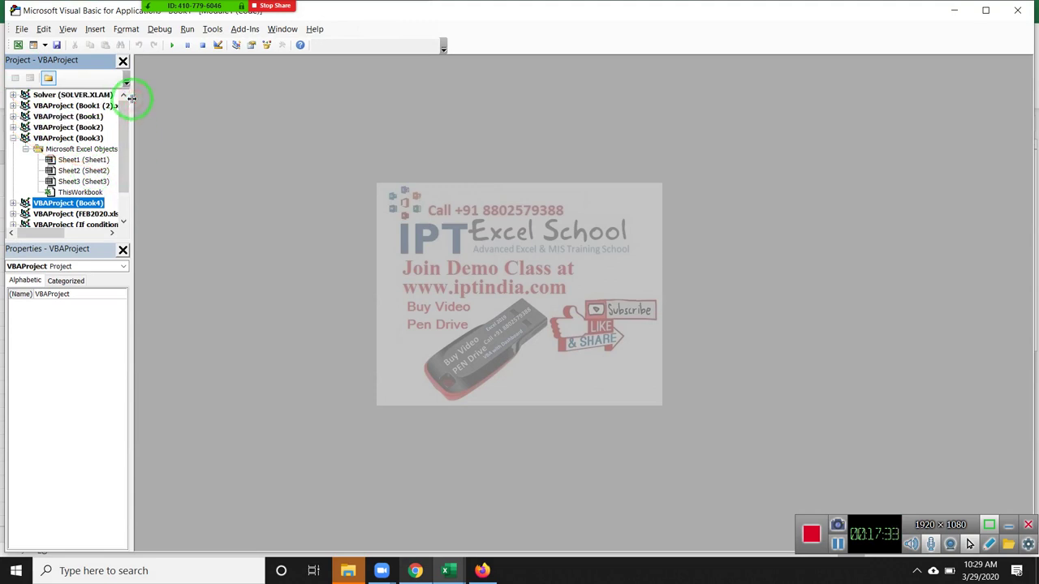
key("alt+F11")
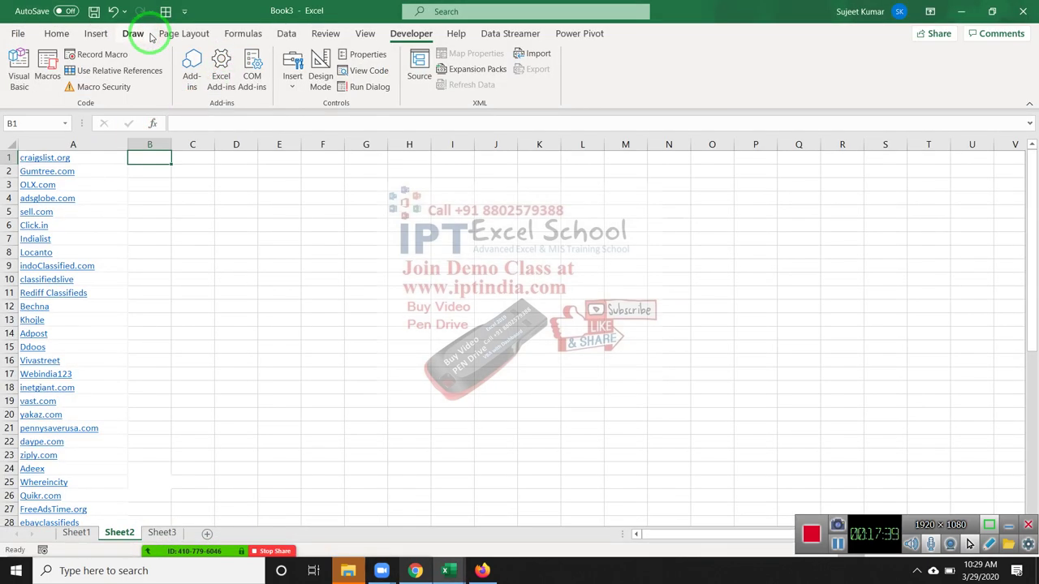
key("alt+Tab")
key("alt+Tab")
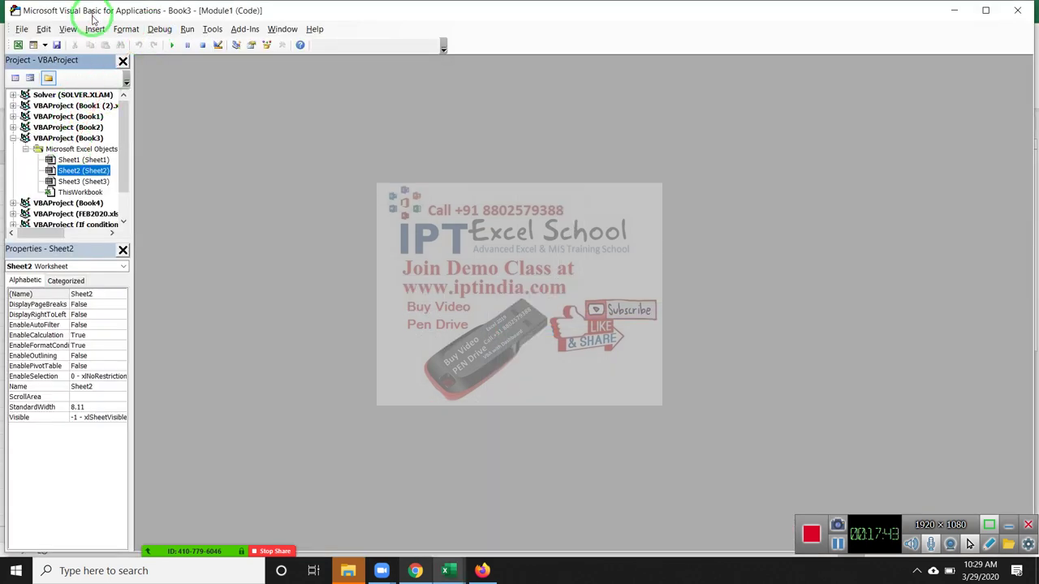
Insert a new module in Book3 and declare Function URL(n As Range)
left_click(94, 29)
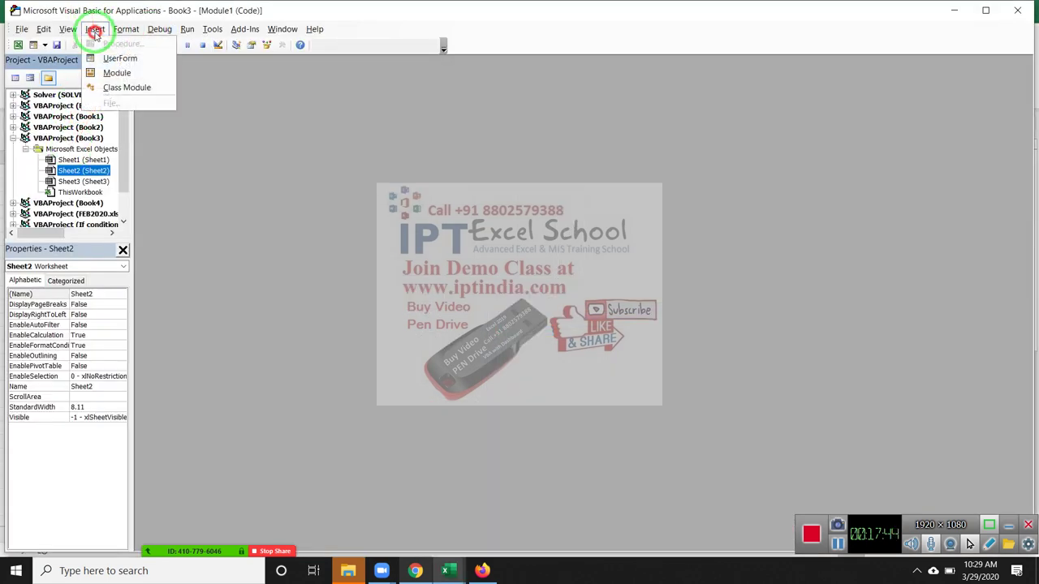
left_click(118, 73)
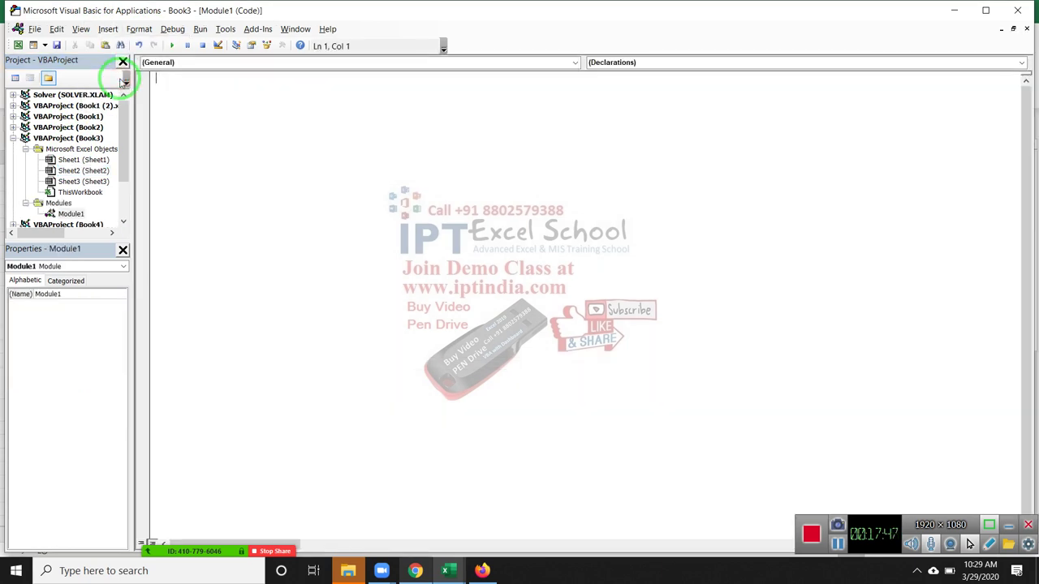
type("functu")
key("BackSpace")
type("ion ")
type("URL")
type("(")
type("n as ra")
key("Tab")
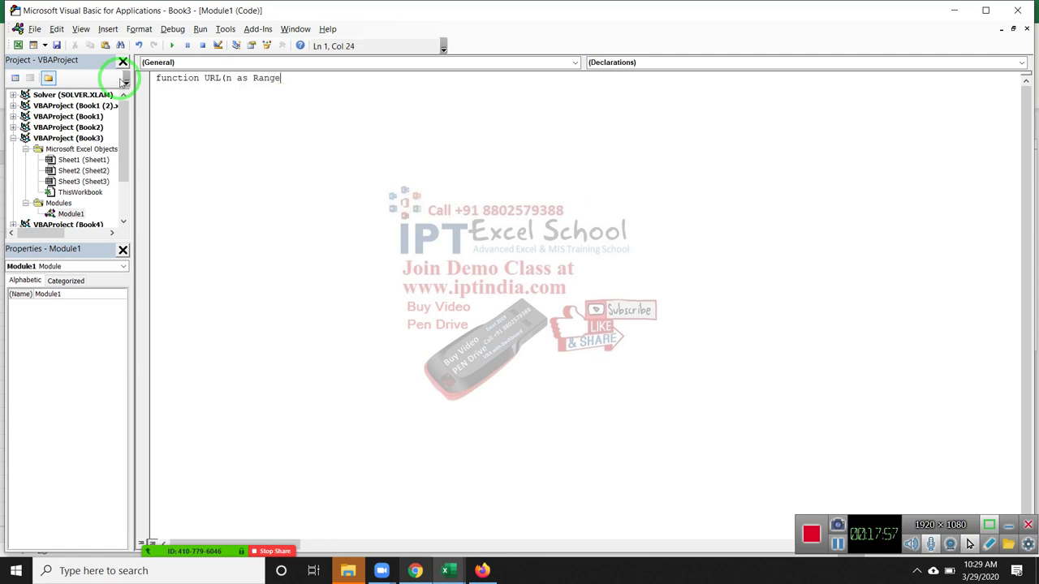
type(")")
key("Return")
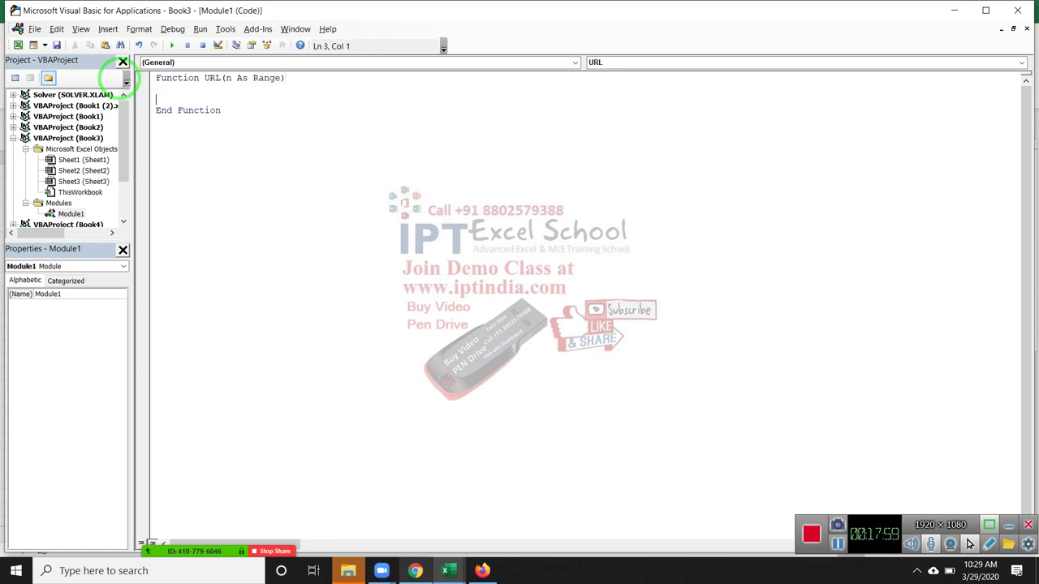
key("Return")
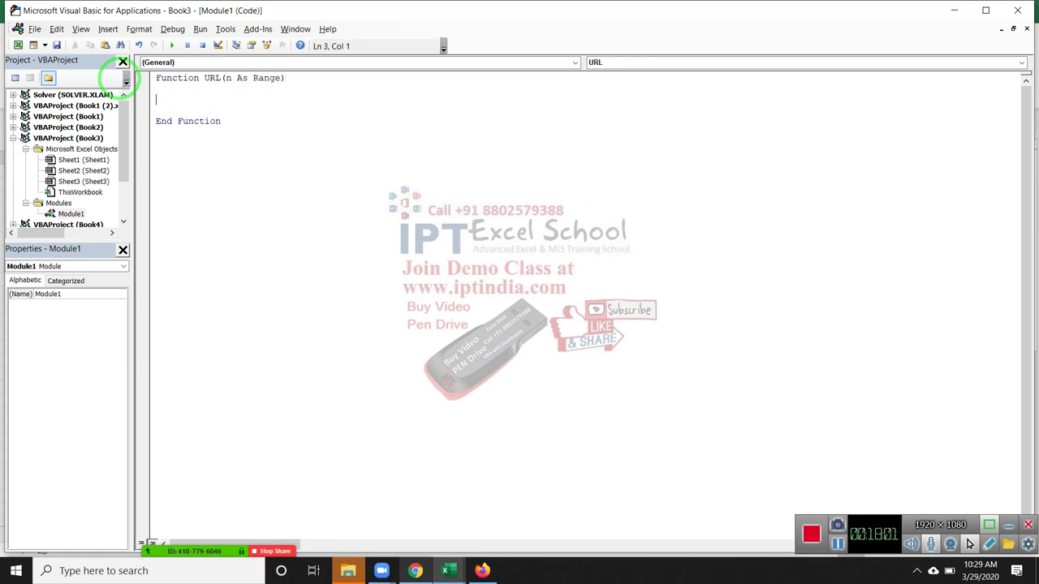
Begin the function body with URL = n, dismissing a meeting time-limit popup and stray blank line
type("url")
key("BackSpace")
key("BackSpace")
key("BackSpace")
type("ur")
type("l")
type("=")
type("ra")
key("BackSpace")
key("BackSpace")
type("n.")
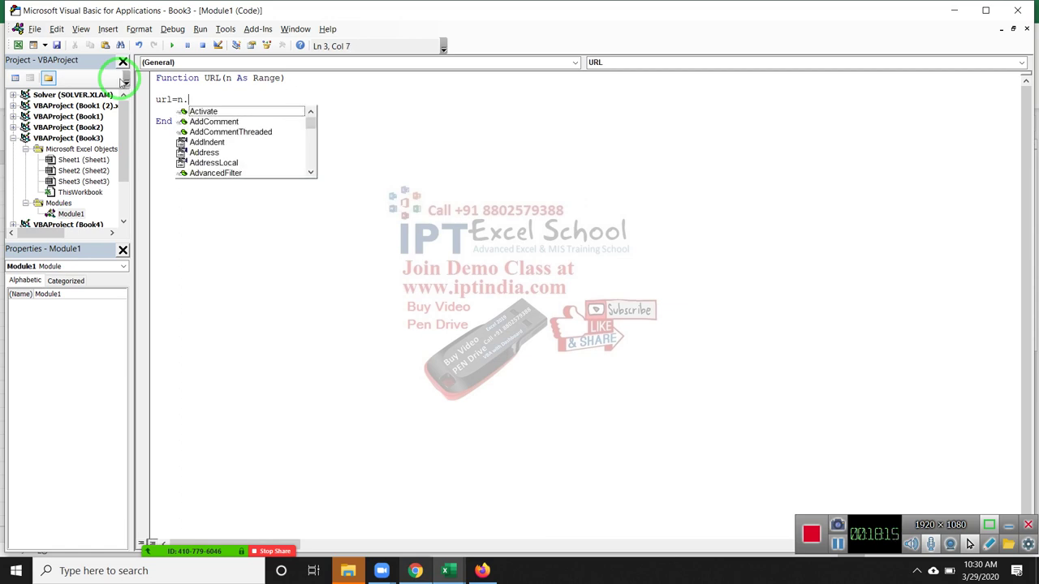
type("hy")
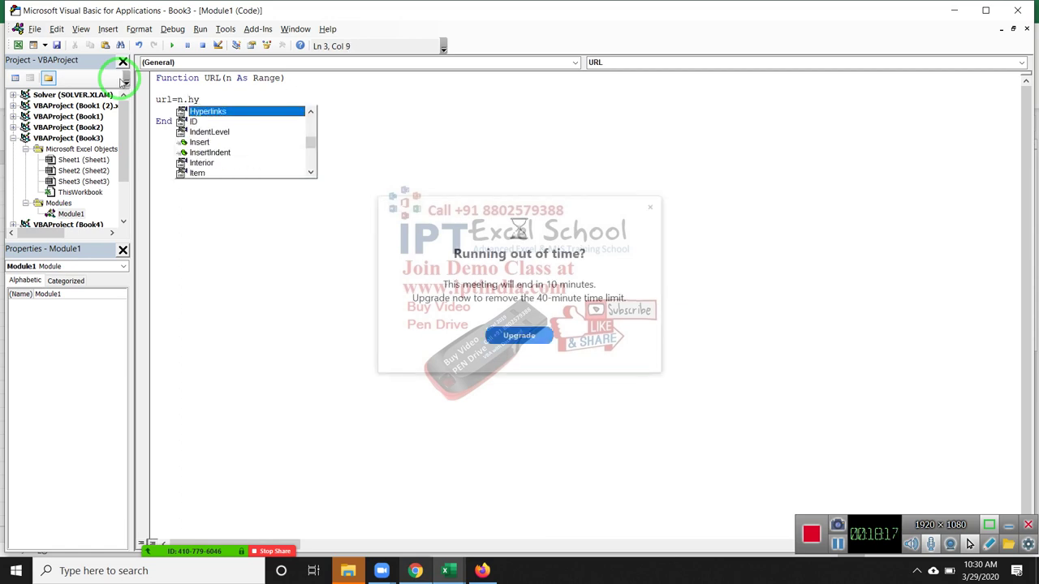
left_click(650, 211)
left_click(442, 127)
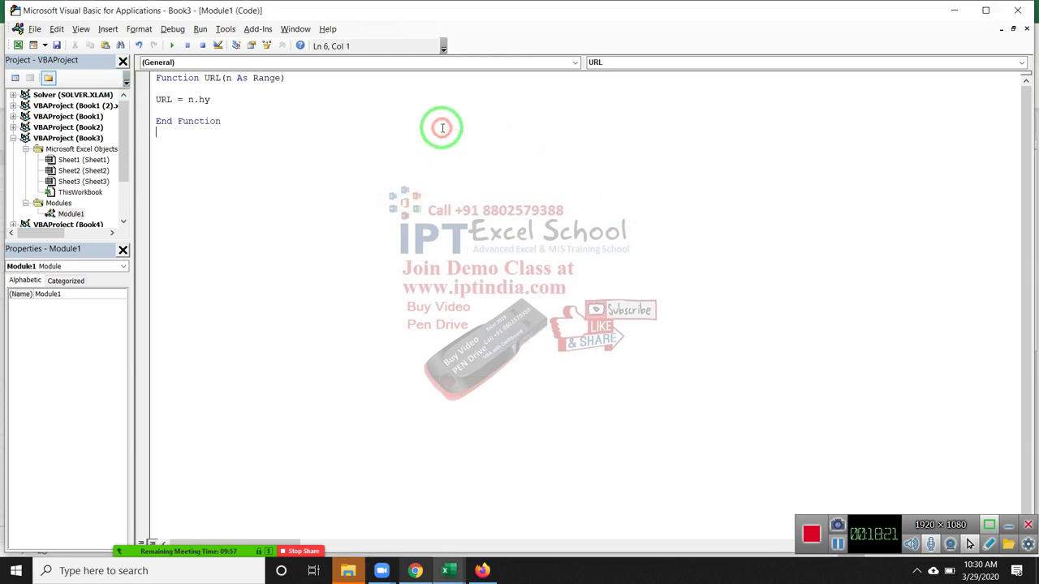
left_click(295, 110)
key("BackSpace")
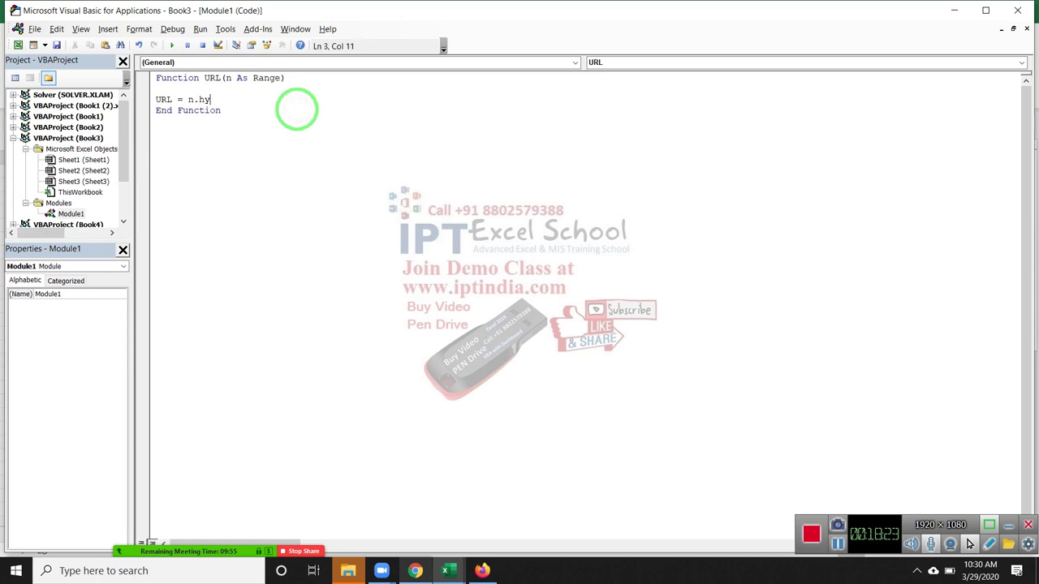
key("BackSpace")
key("BackSpace")
key("BackSpace")
Complete the body as URL = n.Hyperlinks(0).Address and return to Excel
type(".")
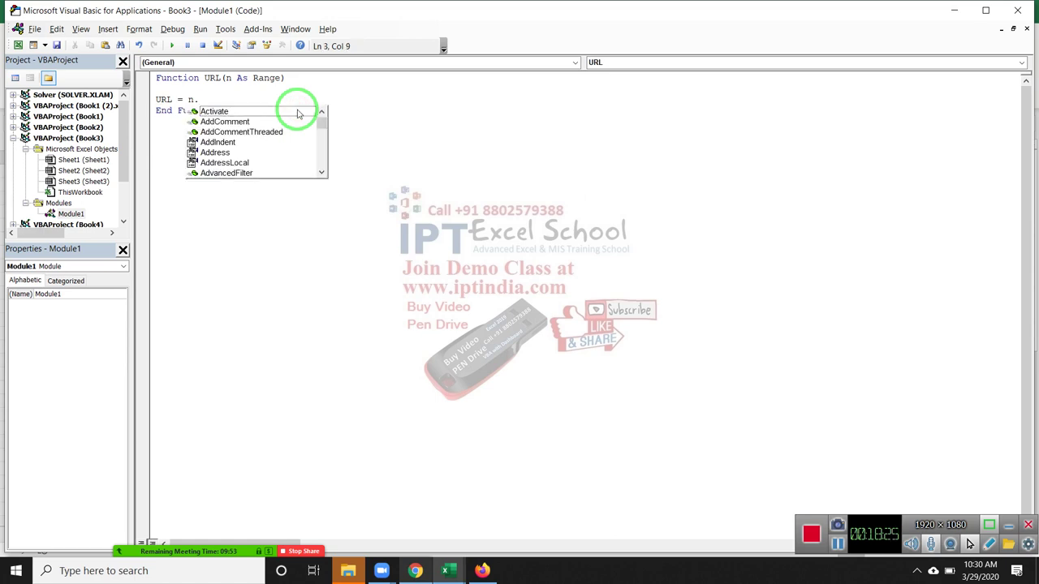
type("hy")
key("Tab")
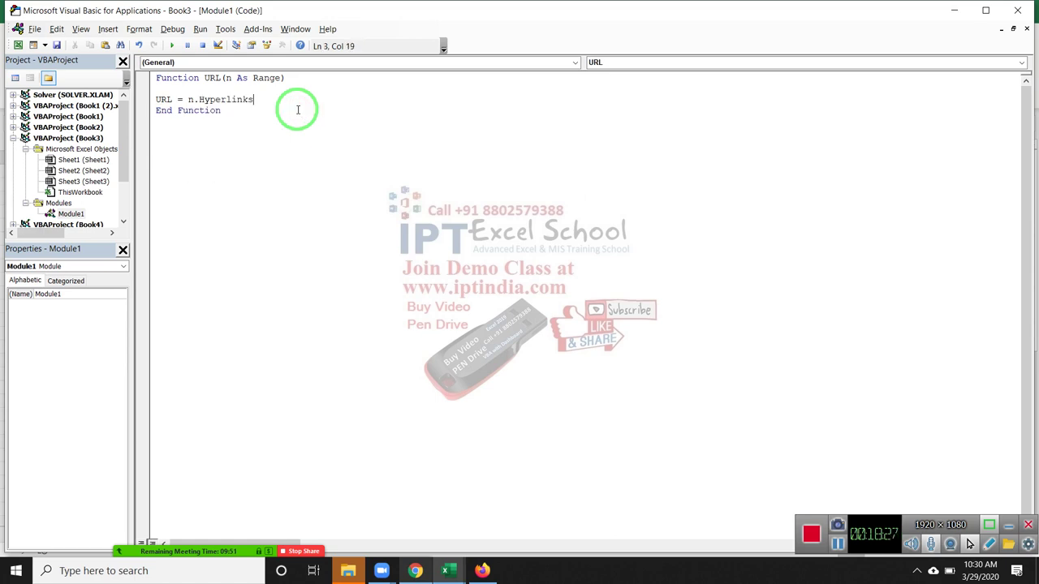
type(".d")
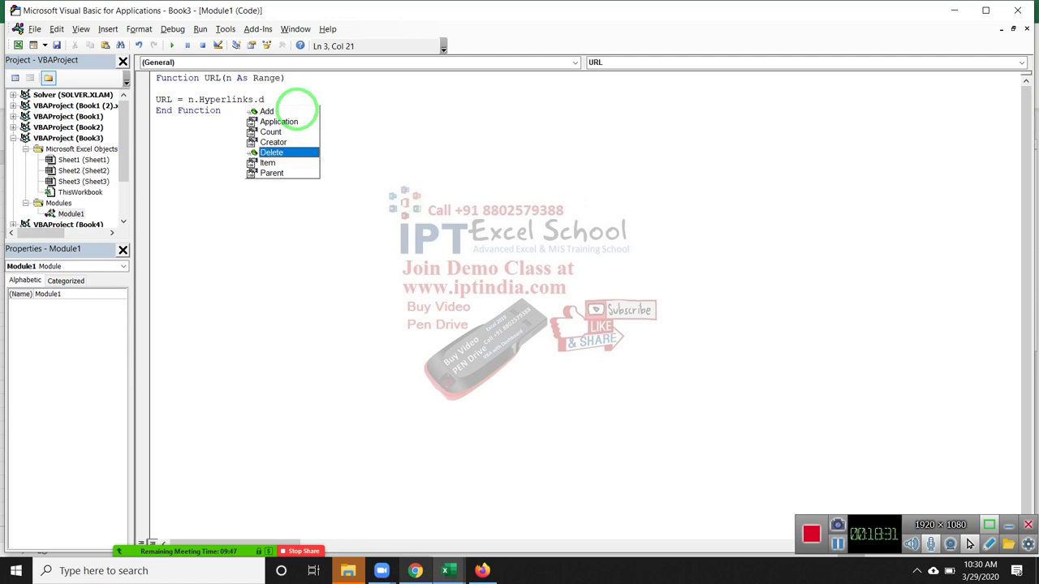
key("BackSpace")
type("ad")
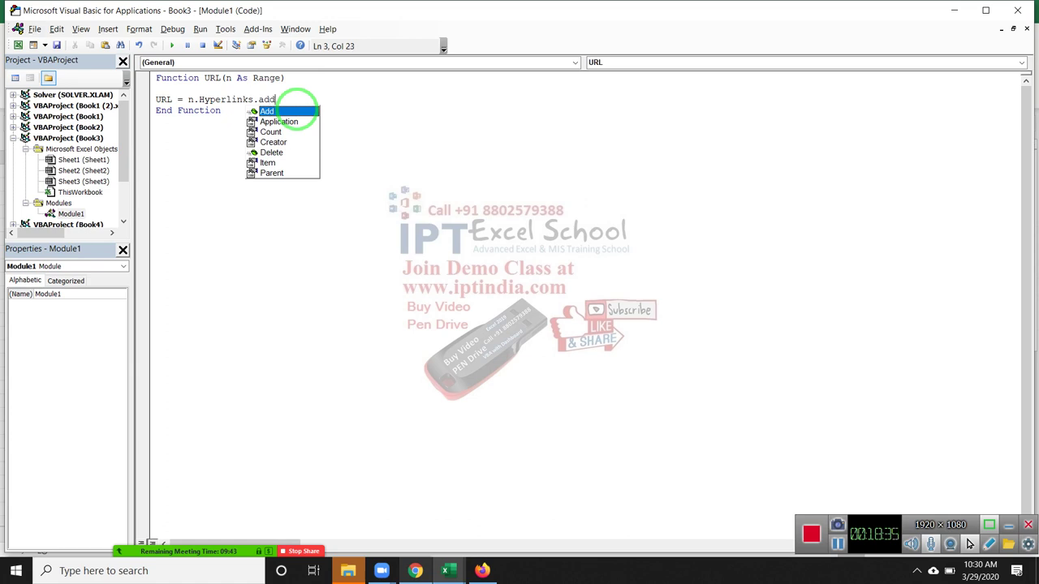
key("BackSpace")
key("BackSpace")
key("BackSpace")
key("BackSpace")
key("BackSpace")
key("BackSpace")
key("BackSpace")
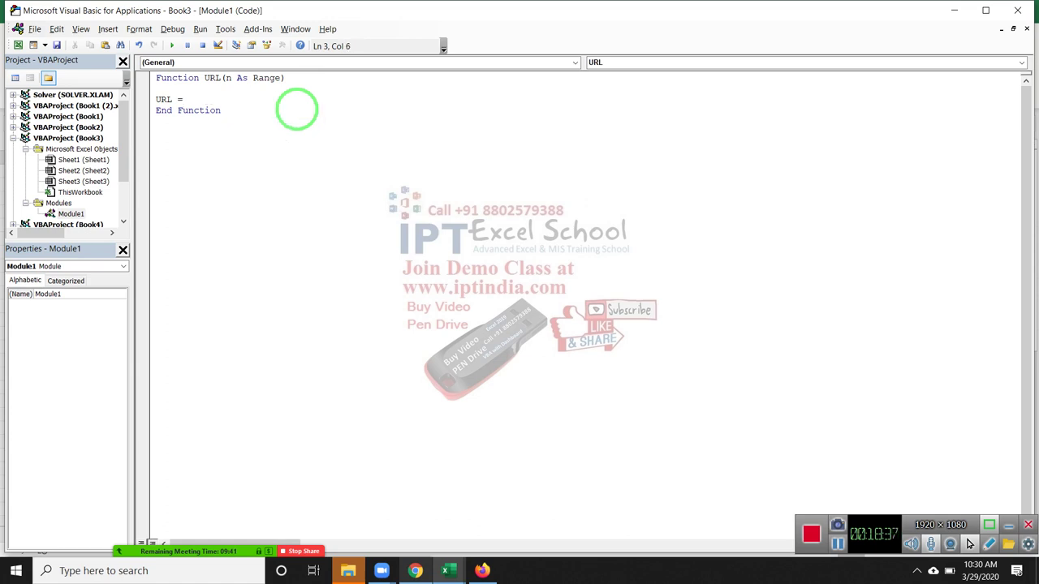
type("n")
type(".")
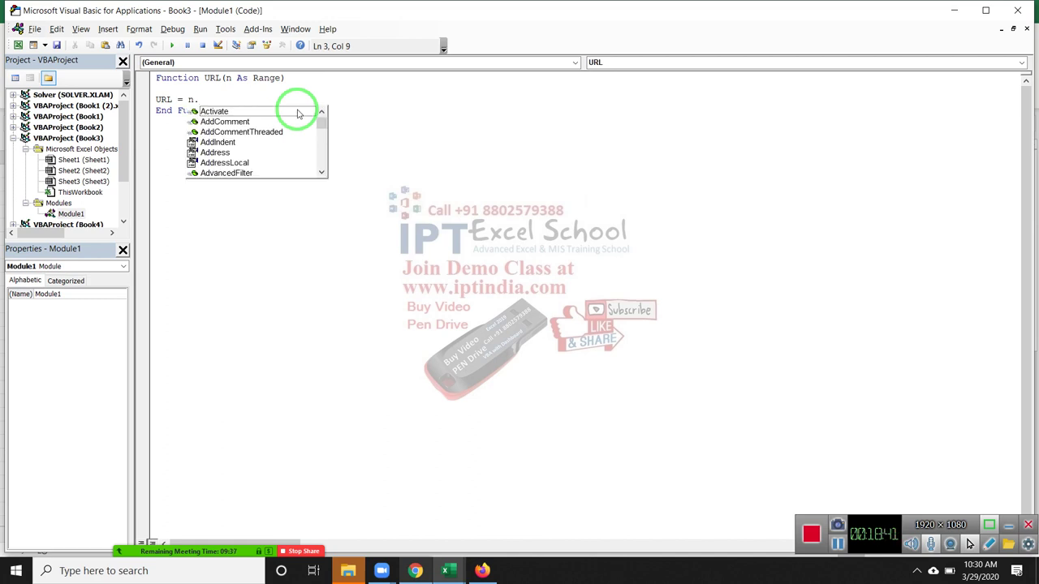
type("hy")
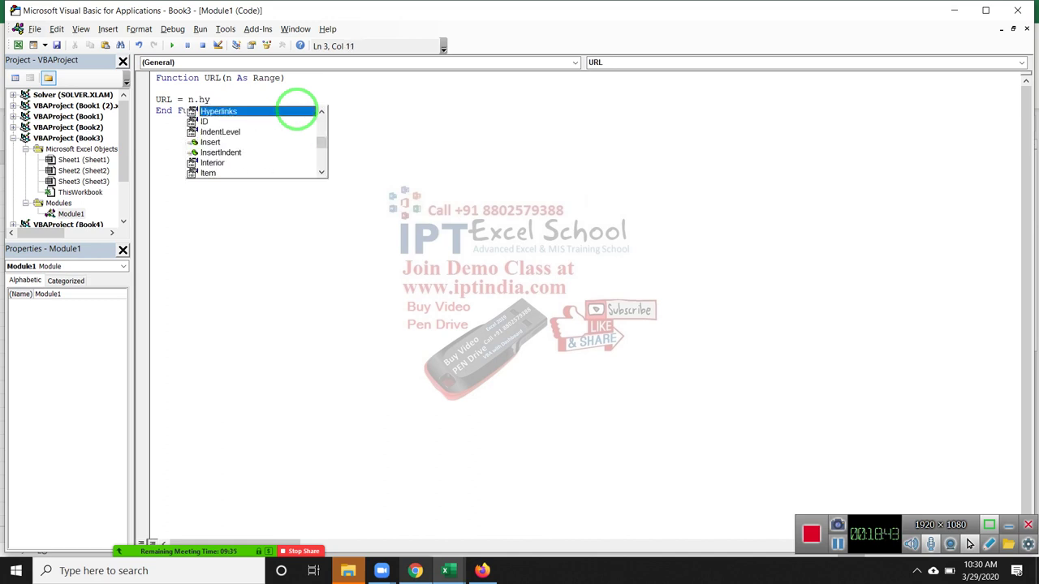
key("Tab")
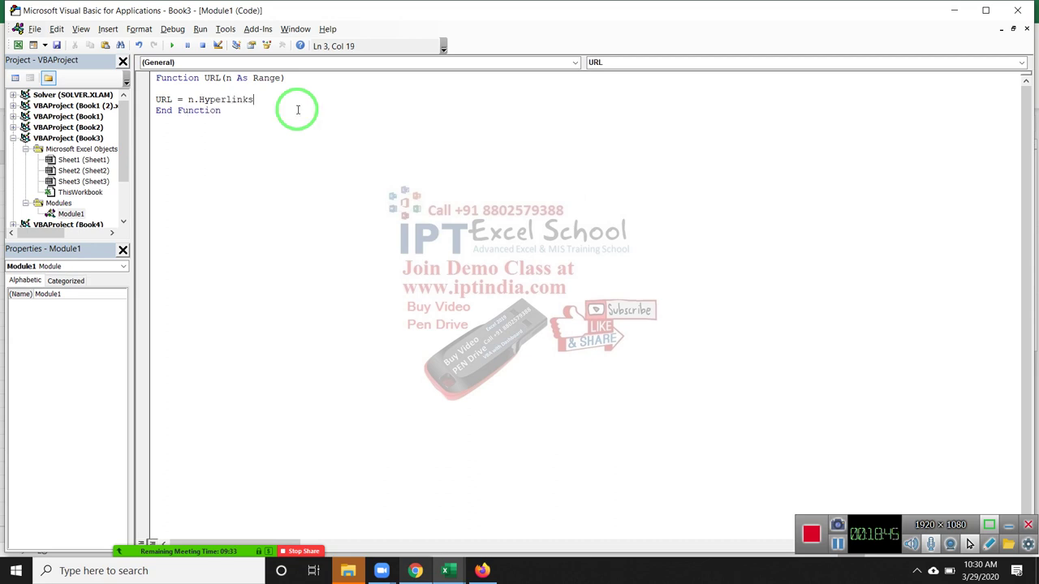
type("(0")
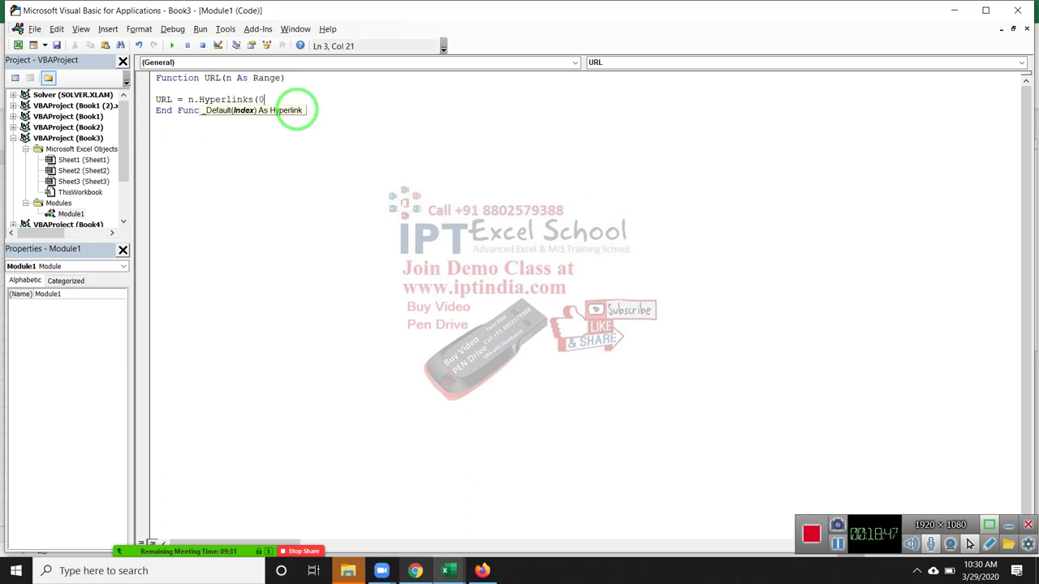
type(").a")
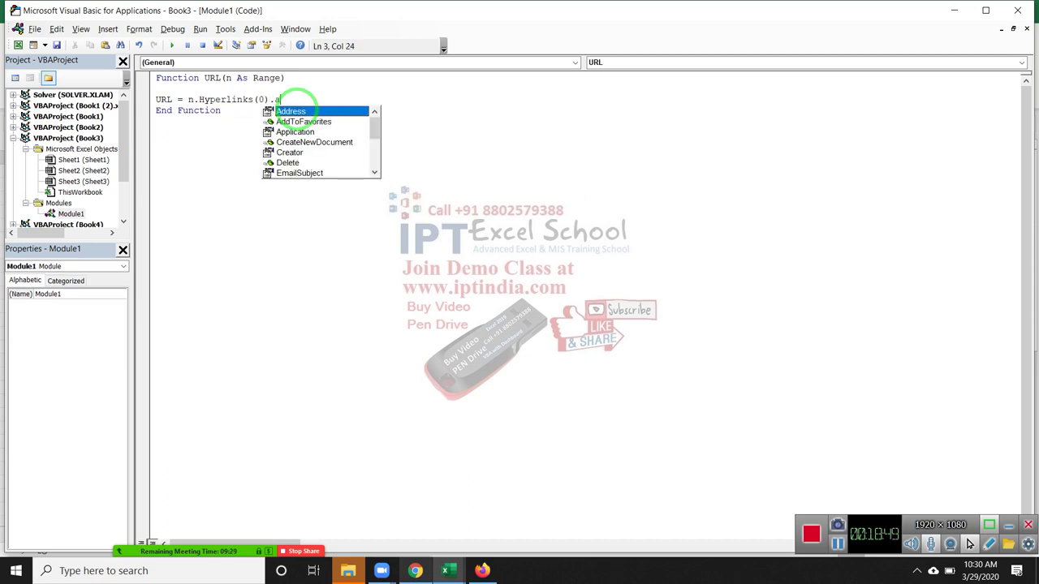
key("Tab")
left_click(295, 112)
left_click(290, 123)
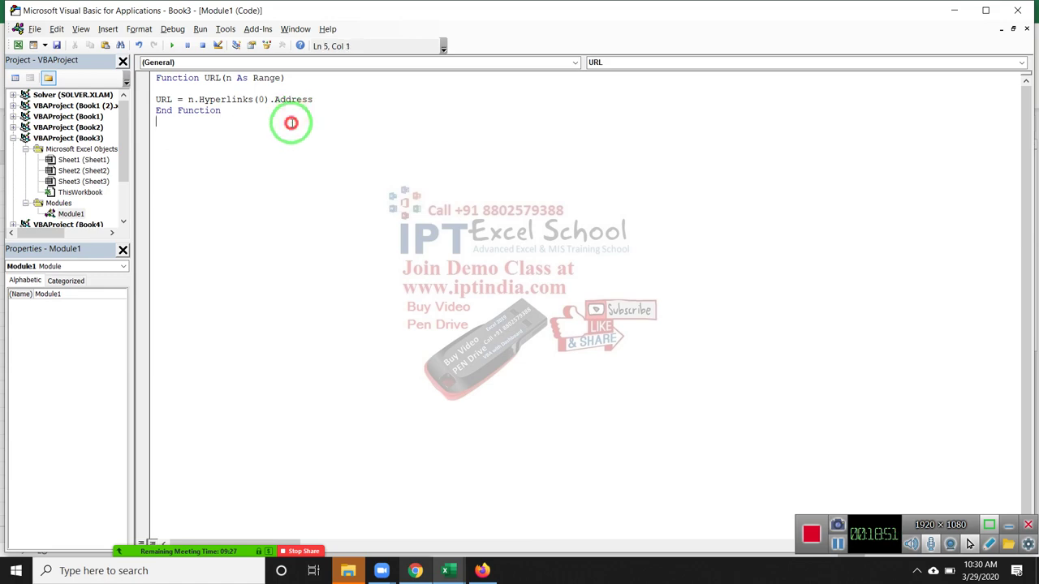
key("alt+F11")
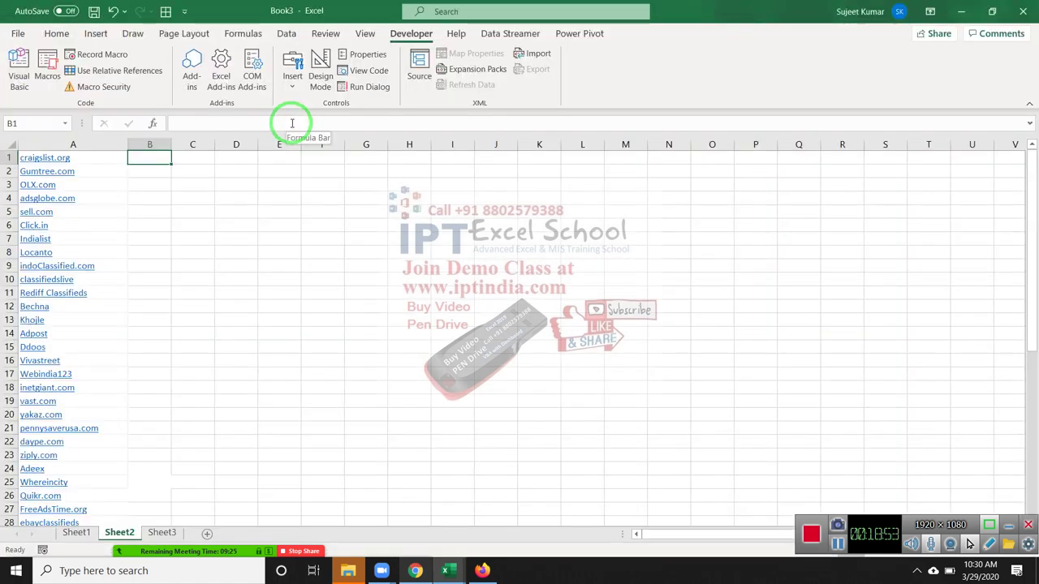
Enter the formula =URL(A1) in cell B1 of Sheet2
type("=ur")
key("Tab")
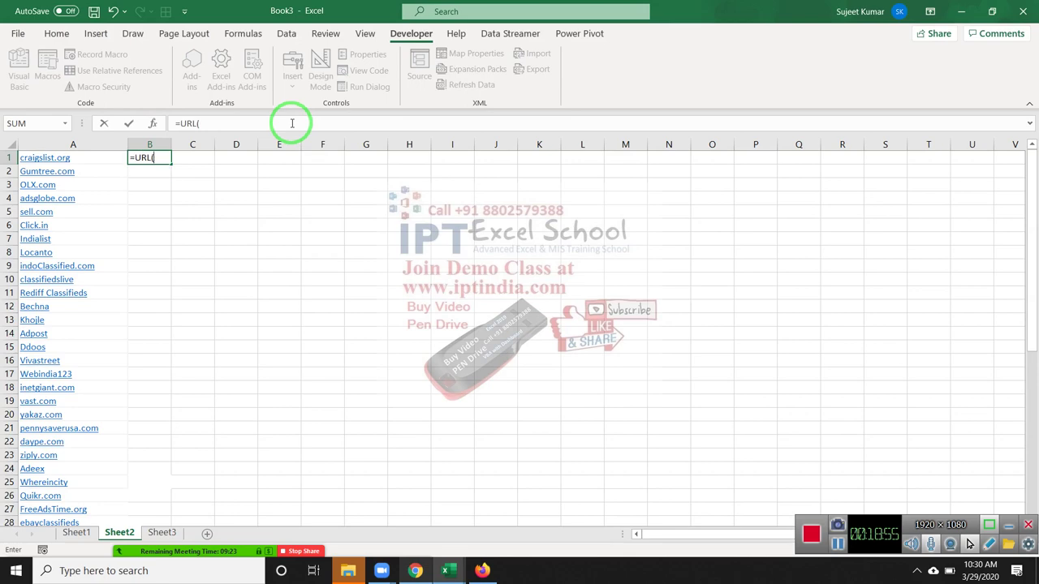
key("Return")
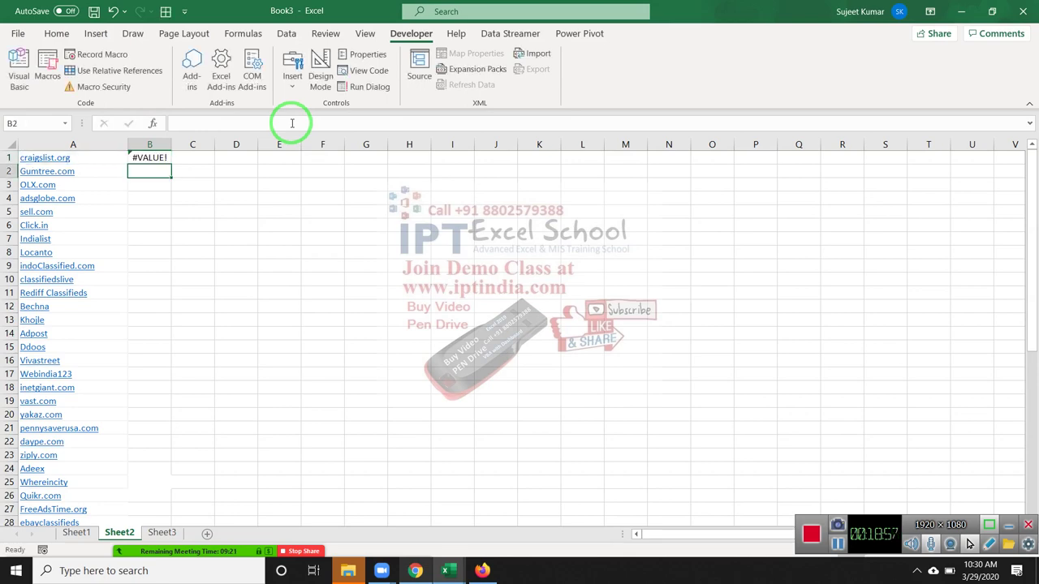
Change Hyperlinks(0) to Hyperlinks(1) in the URL function and recalculate B1
key("Up")
key("alt+Tab")
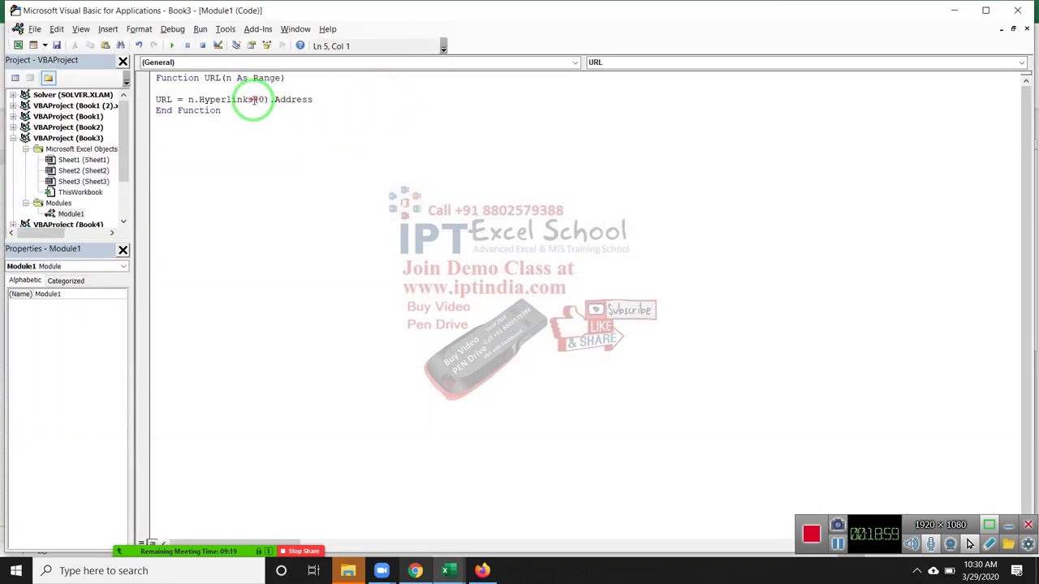
double_click(261, 100)
type("1")
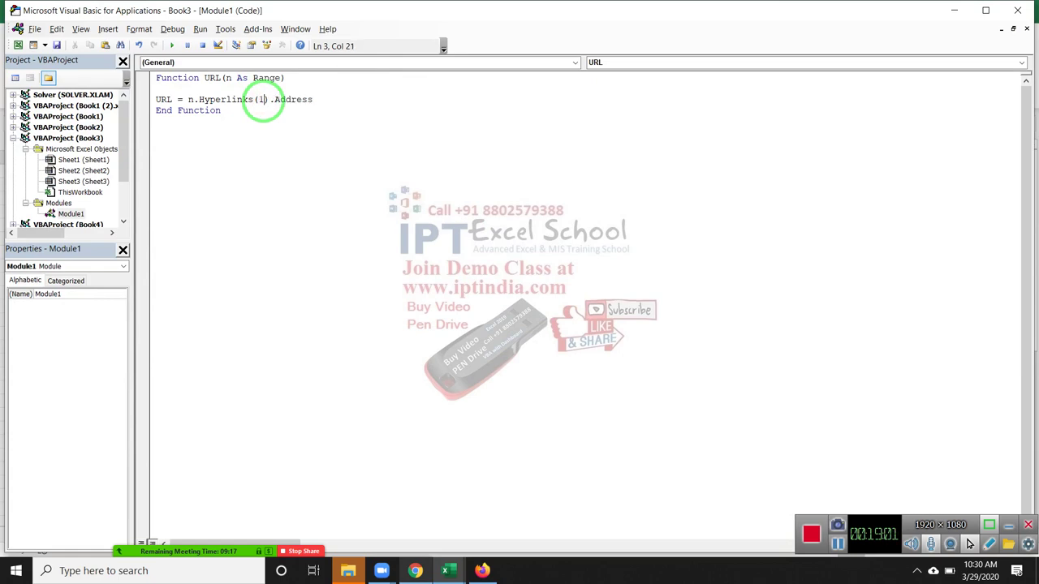
left_click(255, 115)
key("alt+Tab")
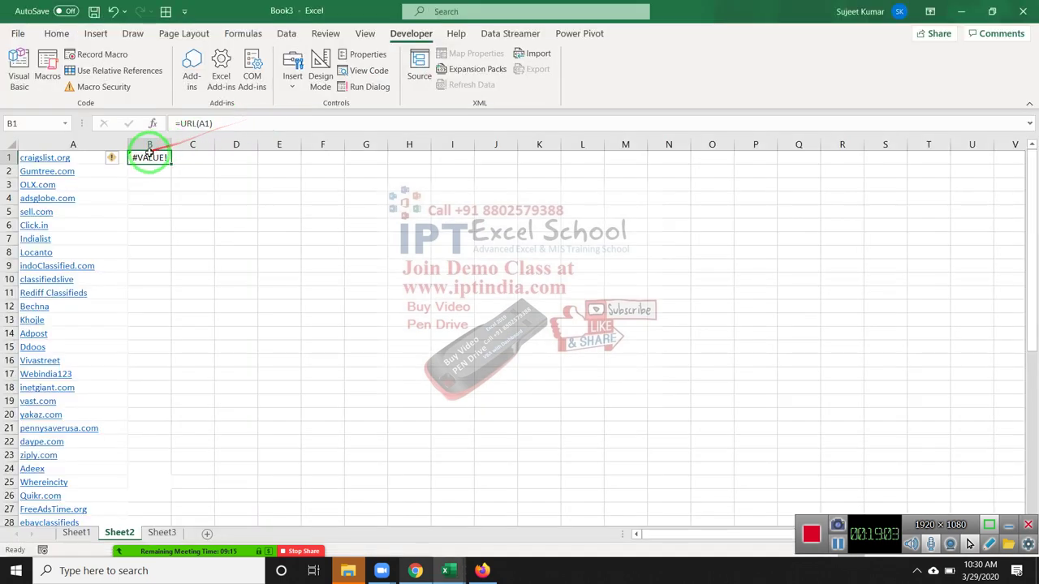
double_click(151, 155)
key("Return")
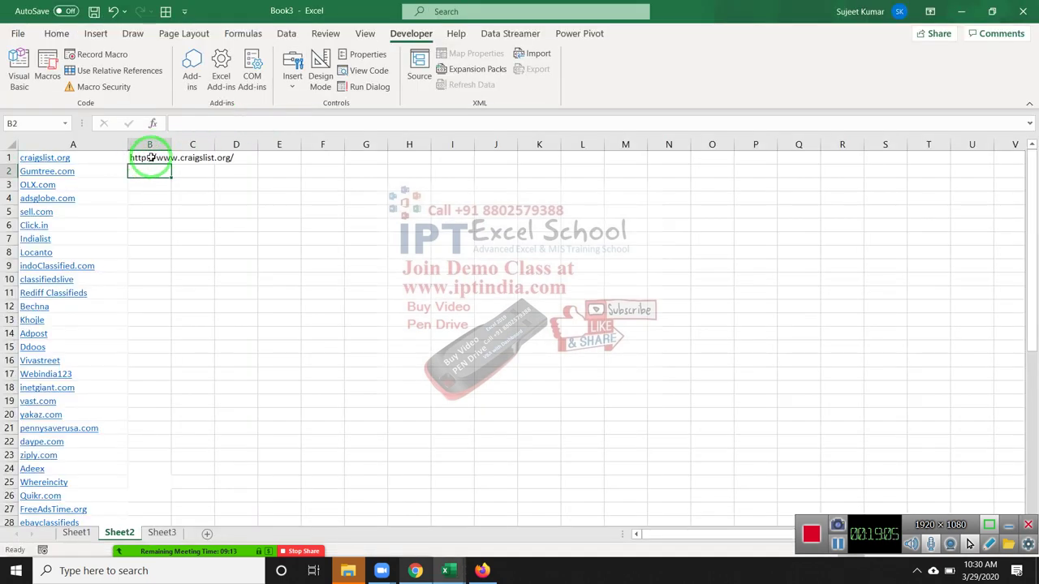
Fill the URL formula down column B to B49 and check the end of the list
left_click_drag(151, 157, 166, 169)
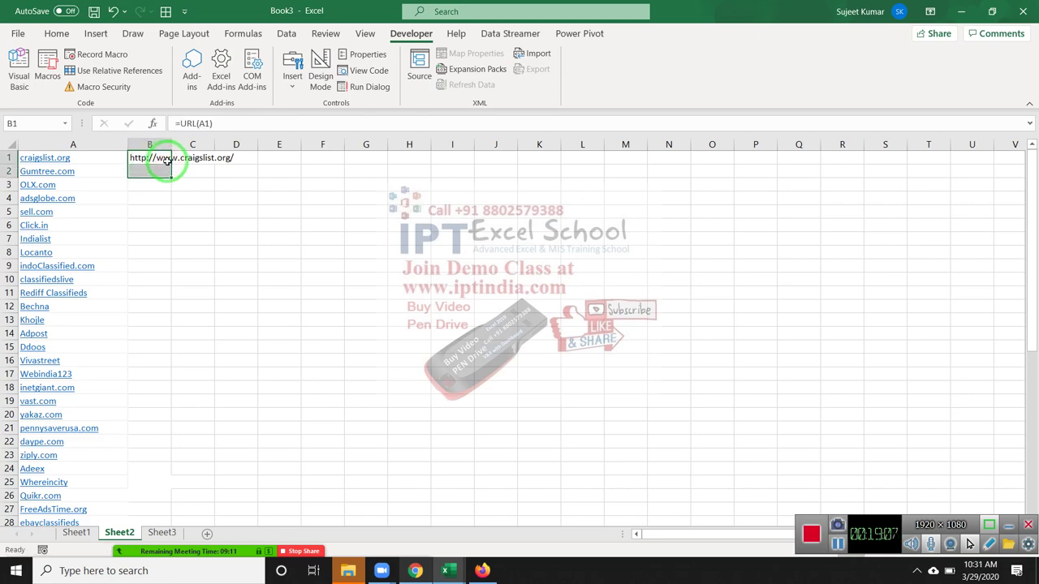
left_click(166, 160)
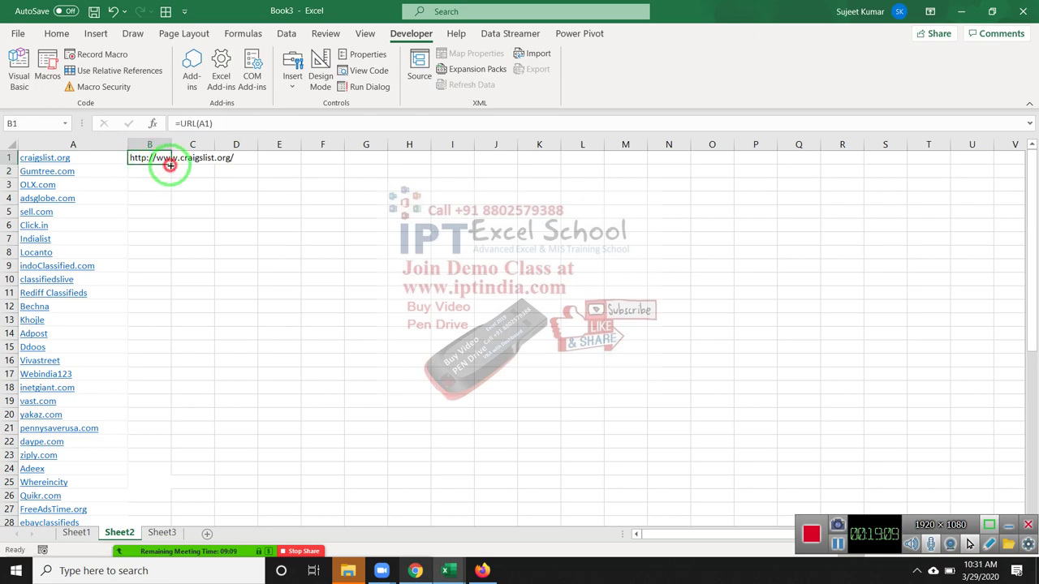
double_click(170, 164)
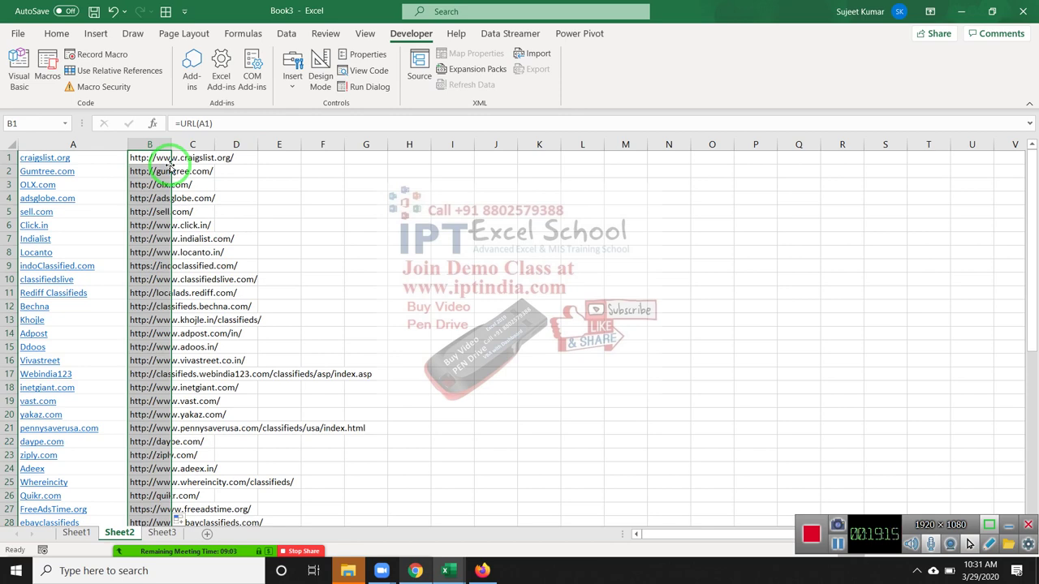
left_click(171, 164)
key("ctrl+Down")
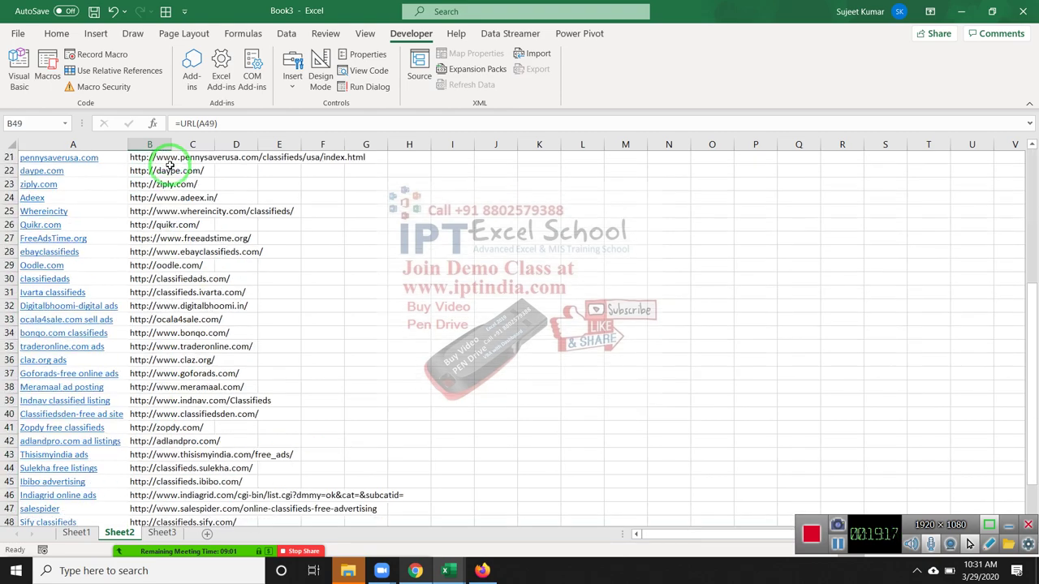
key("ctrl+Up")
key("Down")
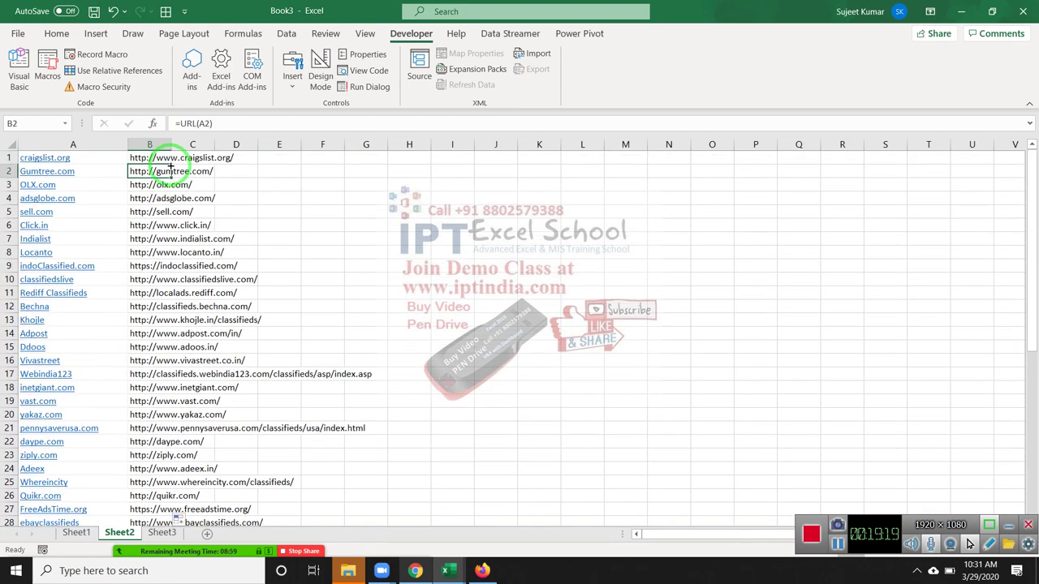
key("ctrl+Down")
key("ctrl+Up")
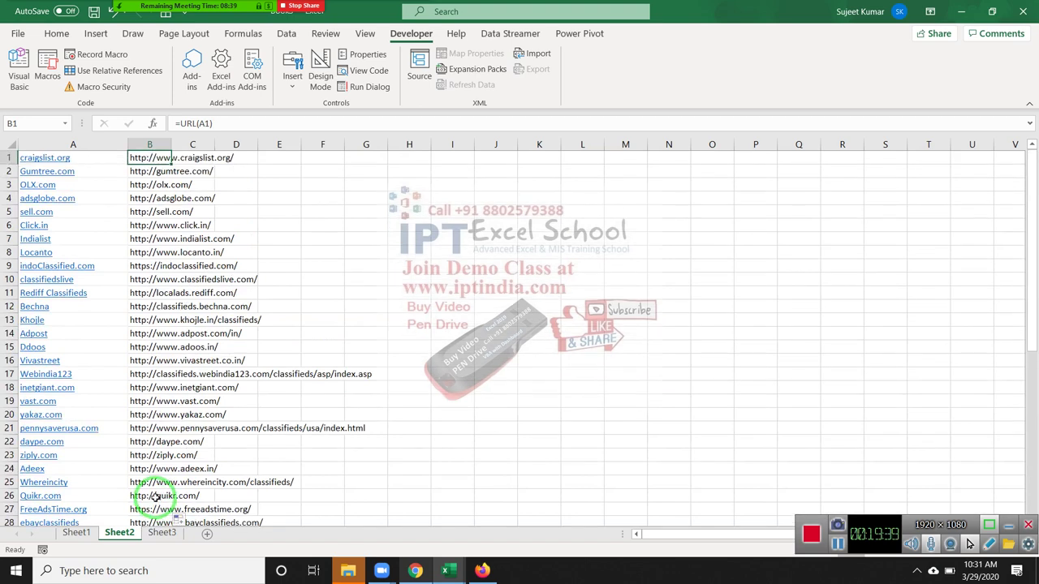
key("alt+Tab")
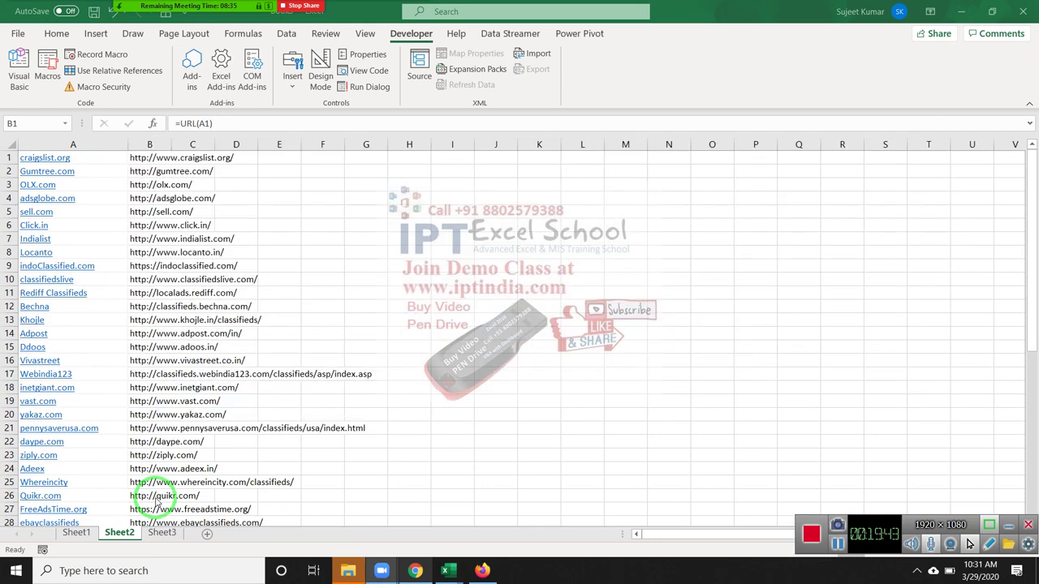
Go to Sheet1, select cell F9, and open Developer > Macro Security
left_click(79, 536)
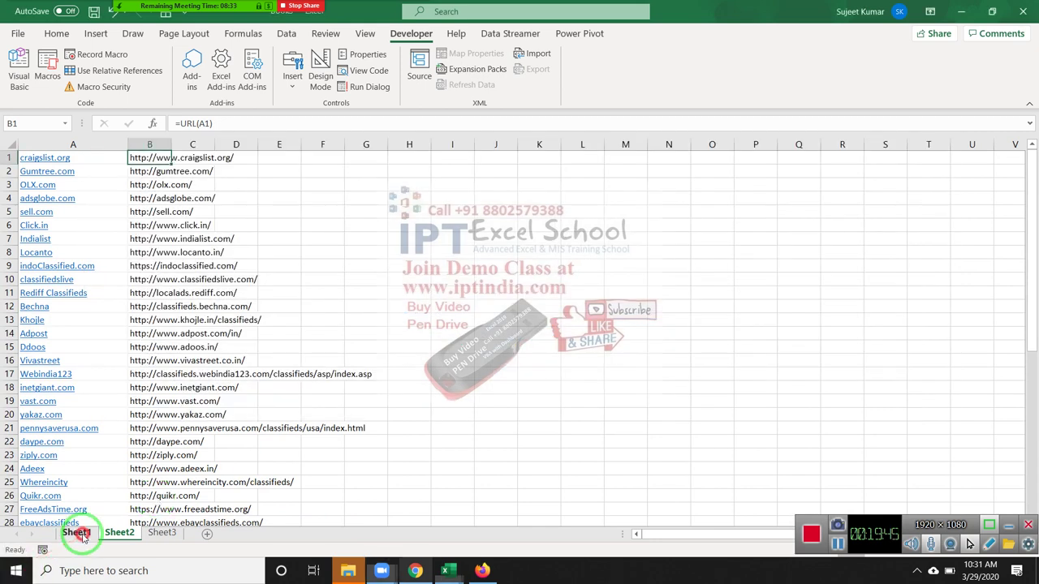
left_click(82, 537)
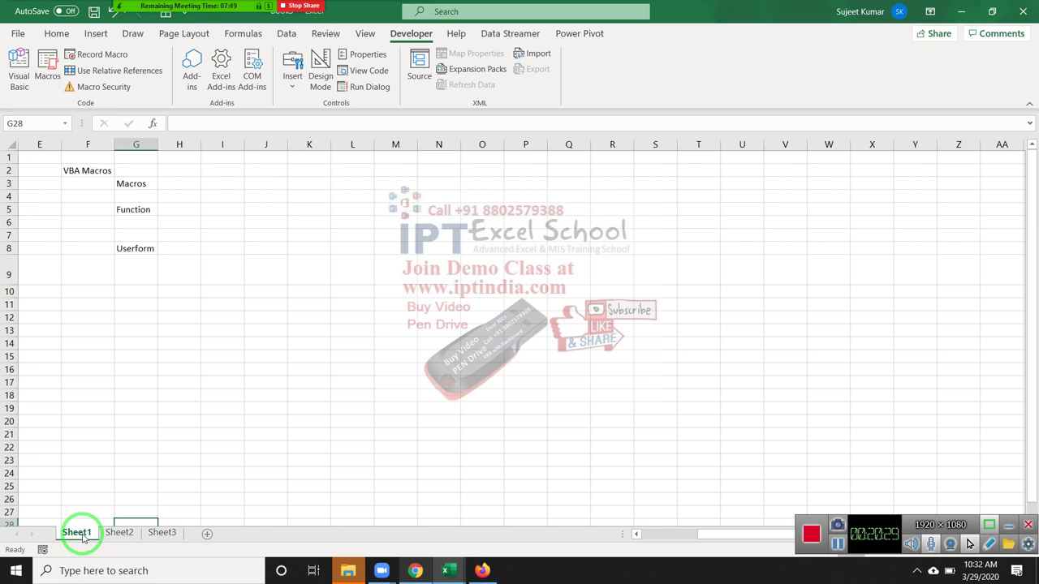
left_click(104, 267)
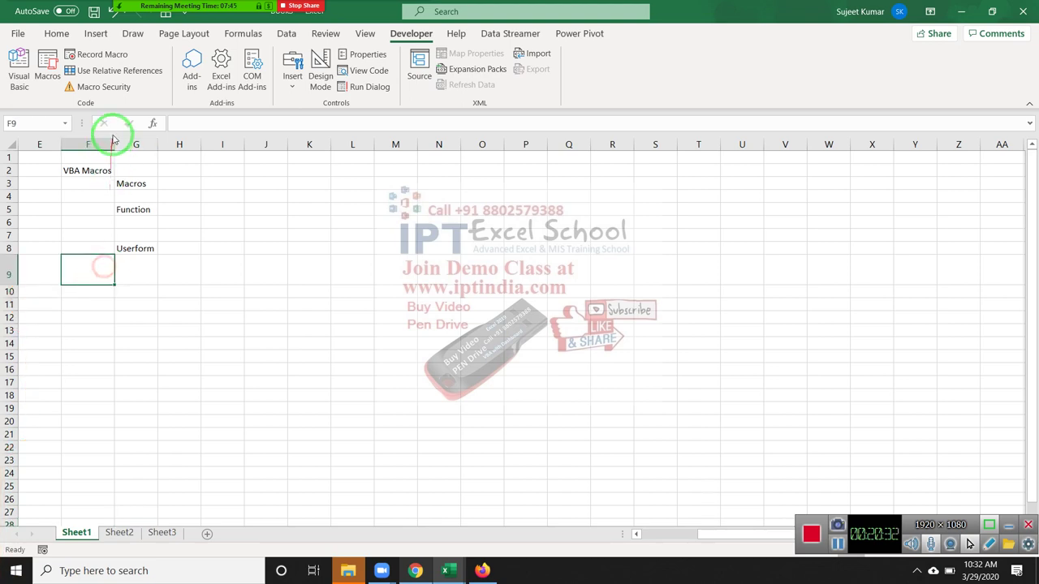
left_click(130, 90)
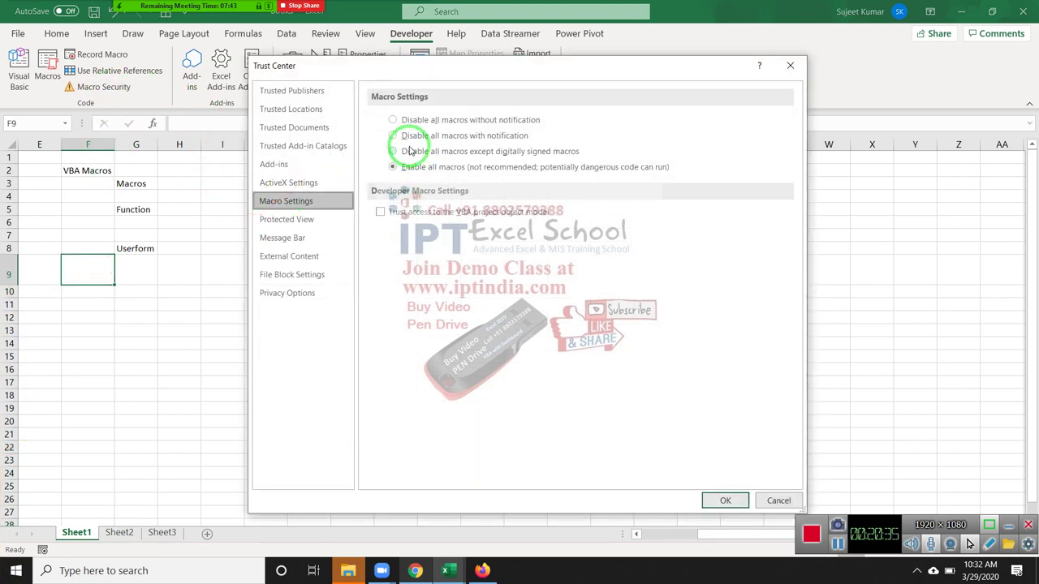
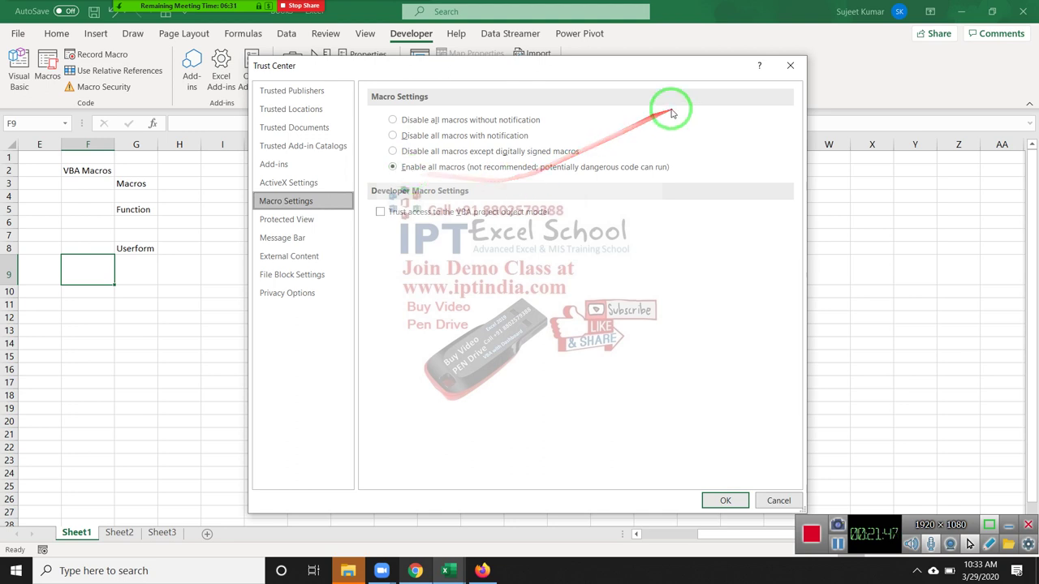
Close the Trust Center macro settings window to get back to the VBA Macros sheet
left_click(791, 64)
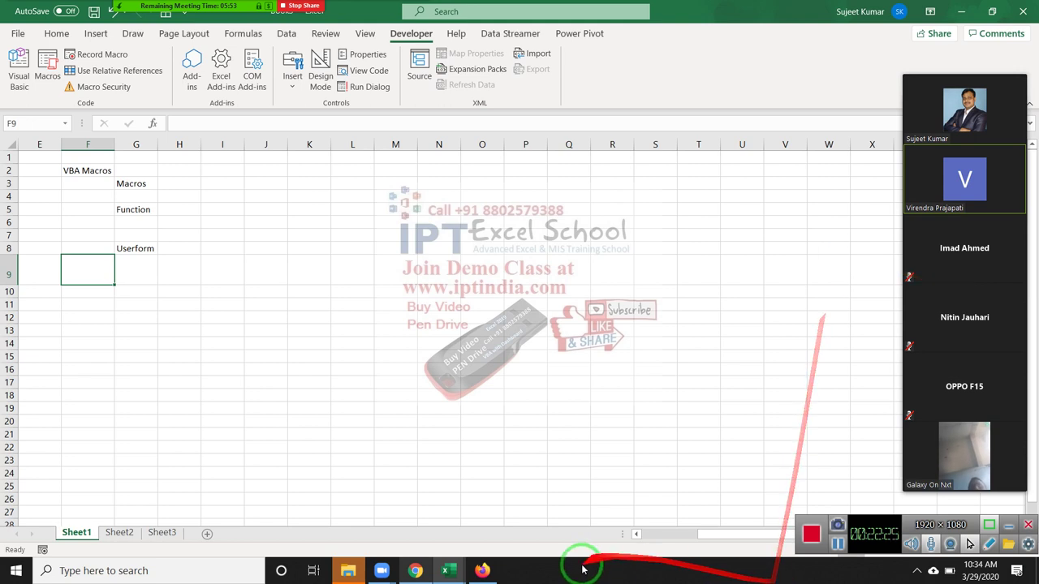
mouse_move(446, 571)
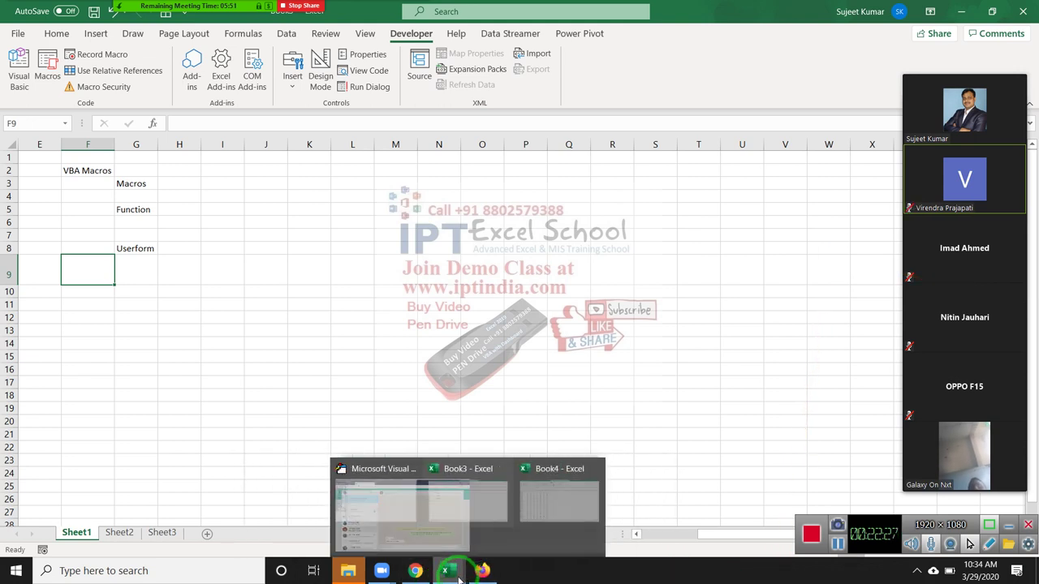
Bring the VBA editor with Module1 to the front, dismissing a Zoom participant menu
left_click(357, 516)
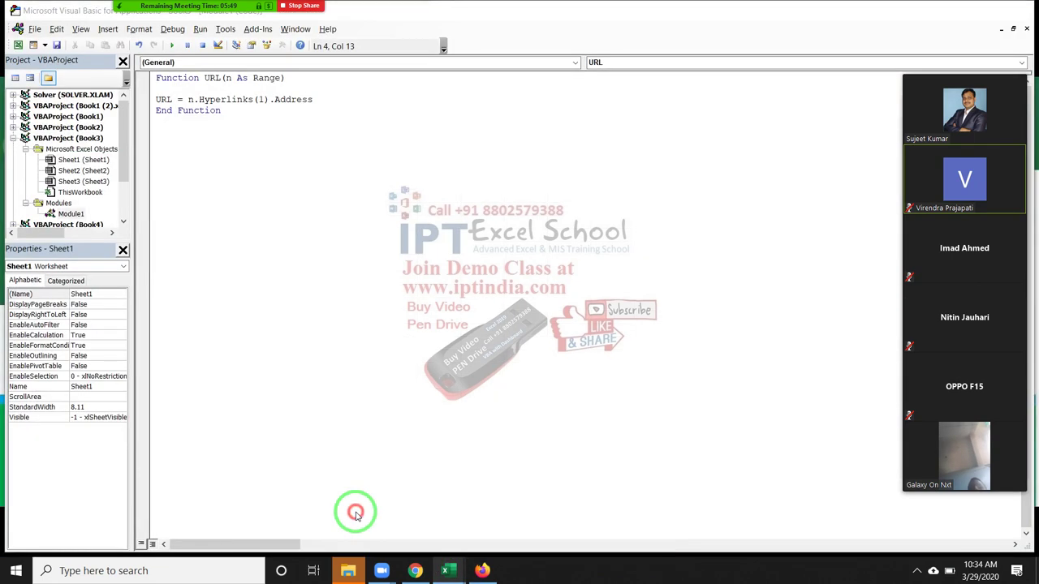
mouse_move(964, 449)
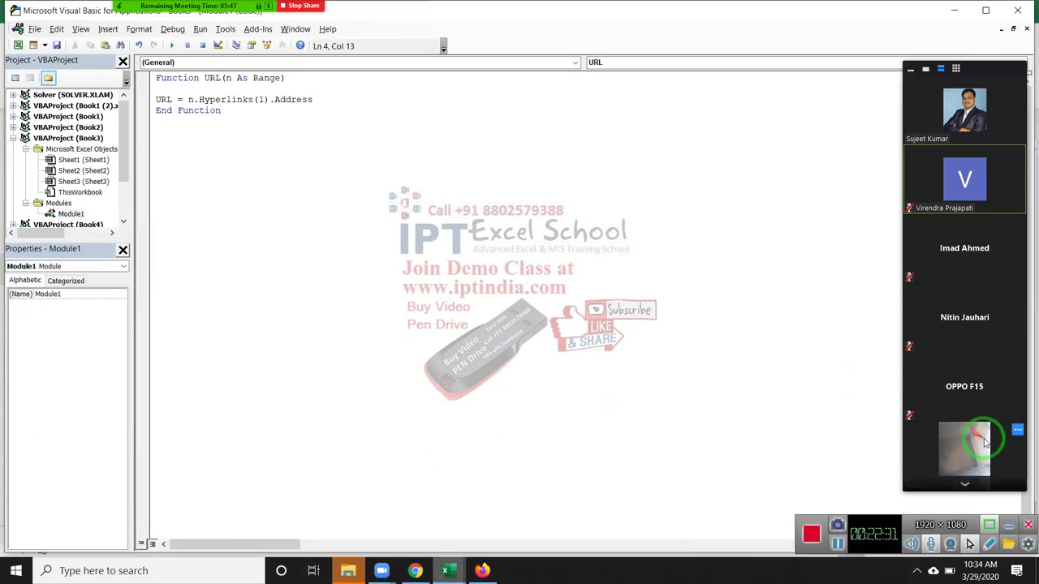
left_click(1017, 433)
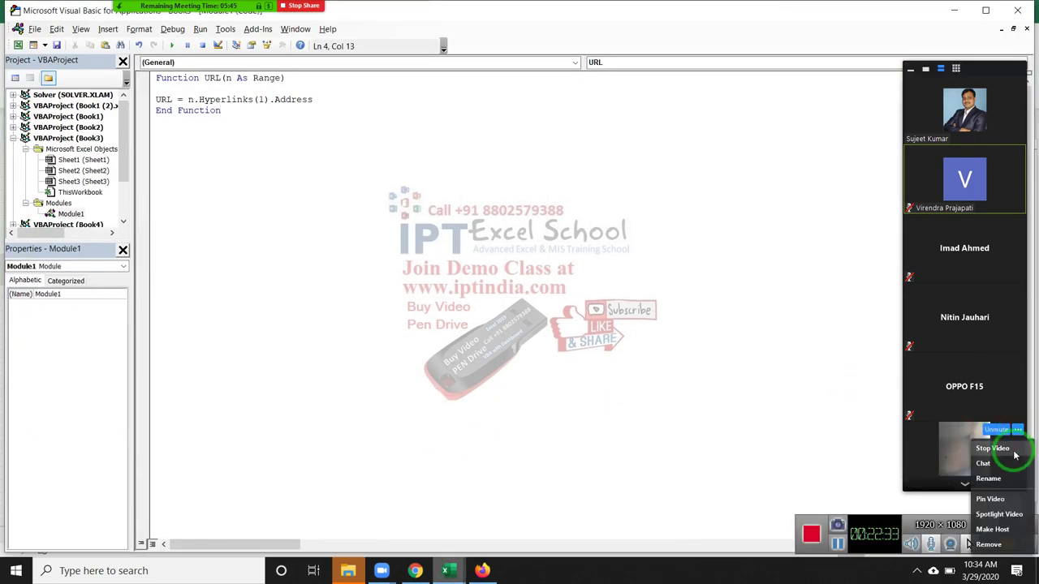
left_click(1016, 432)
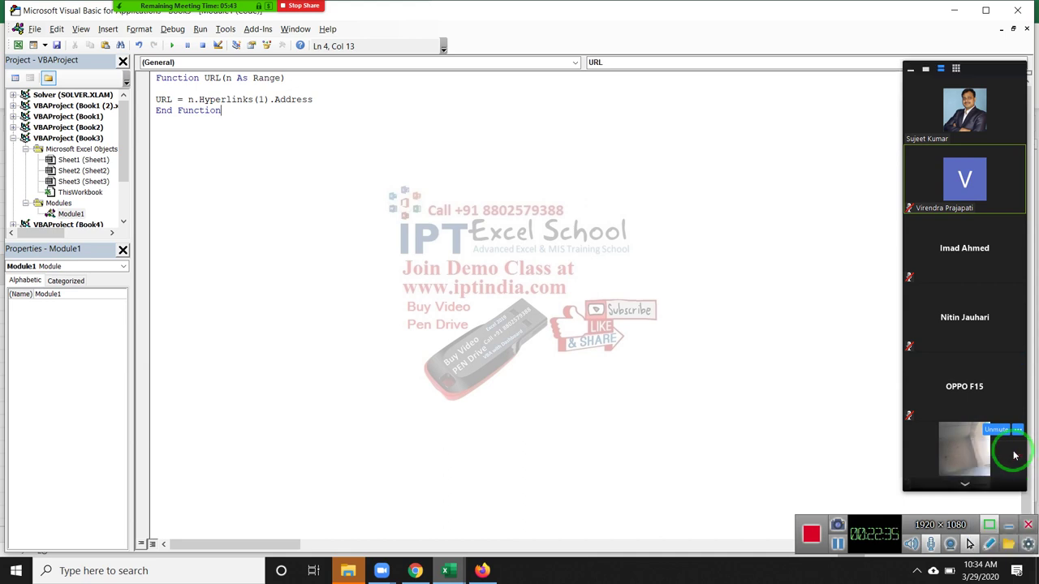
left_click(1019, 431)
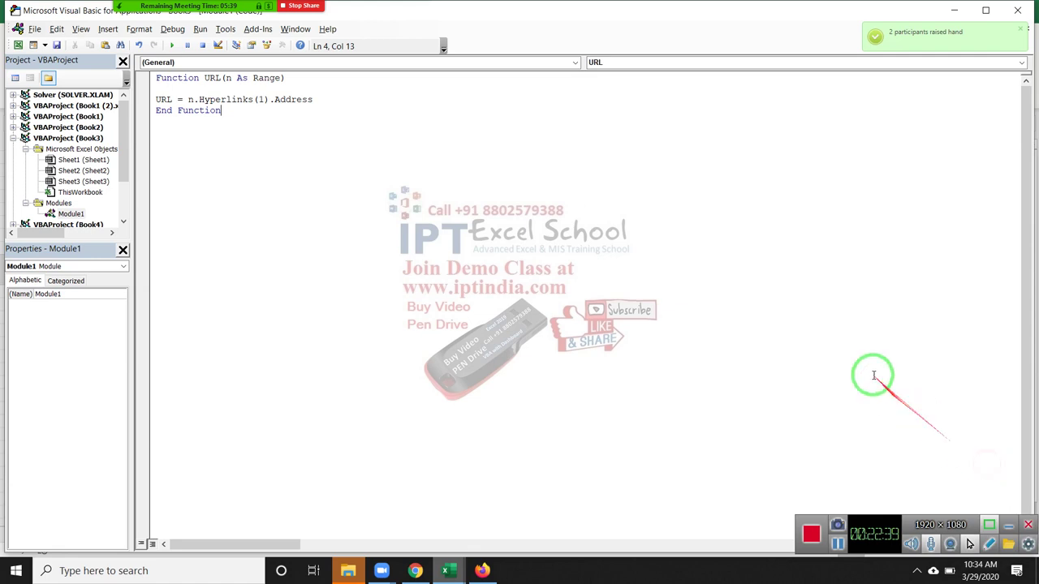
left_click(847, 344)
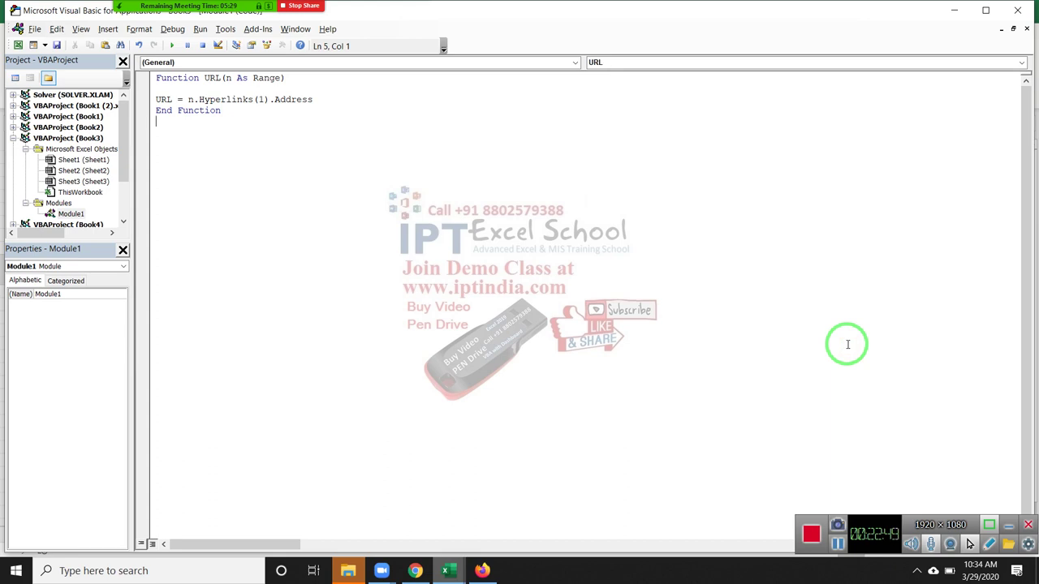
Select and review the URL function code in Module1
mouse_move(839, 343)
left_mouse_down()
mouse_move(600, 4)
mouse_move(413, 120)
left_mouse_up()
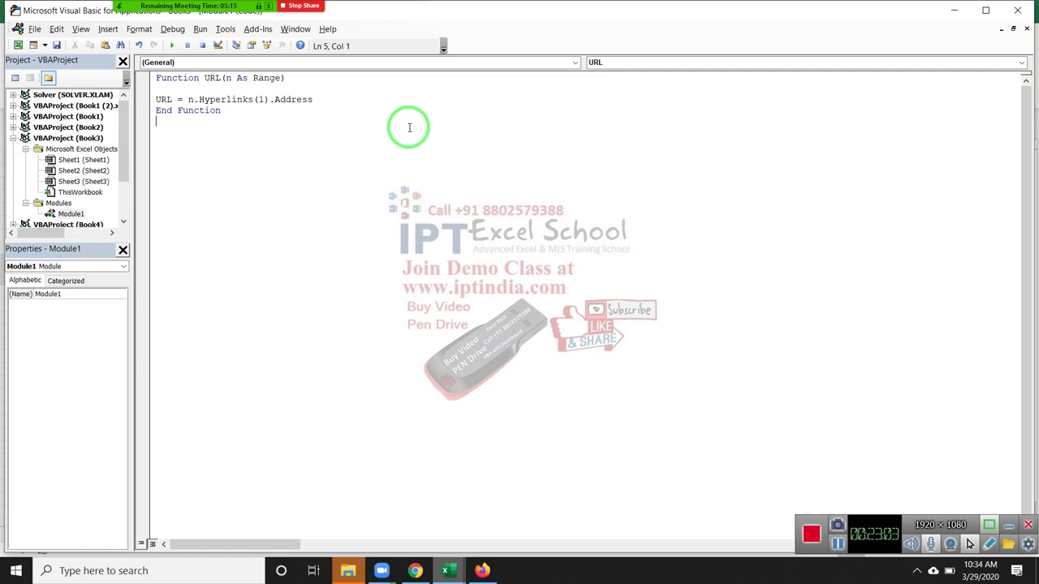
mouse_move(168, 13)
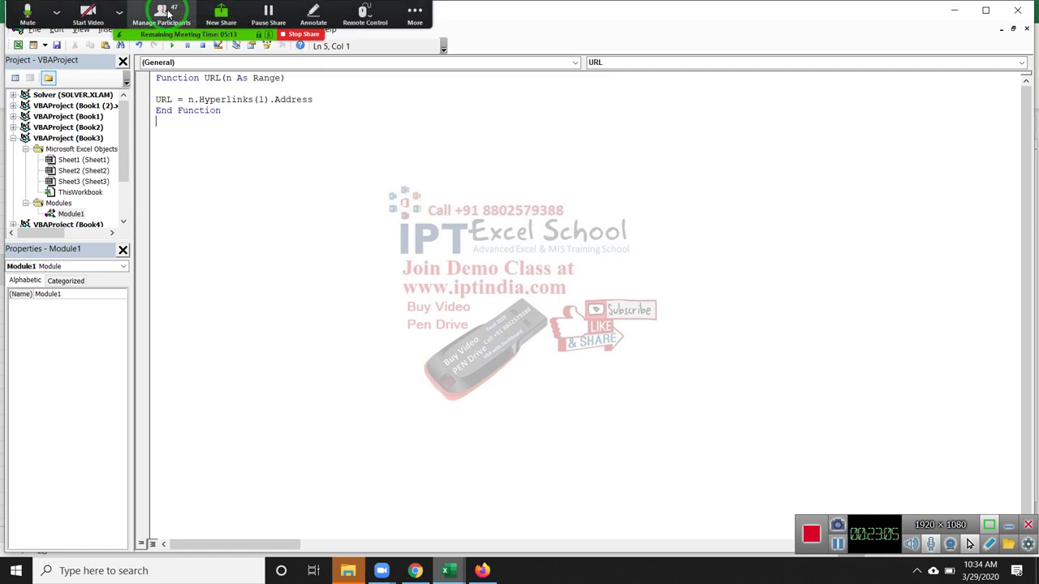
left_click(234, 155)
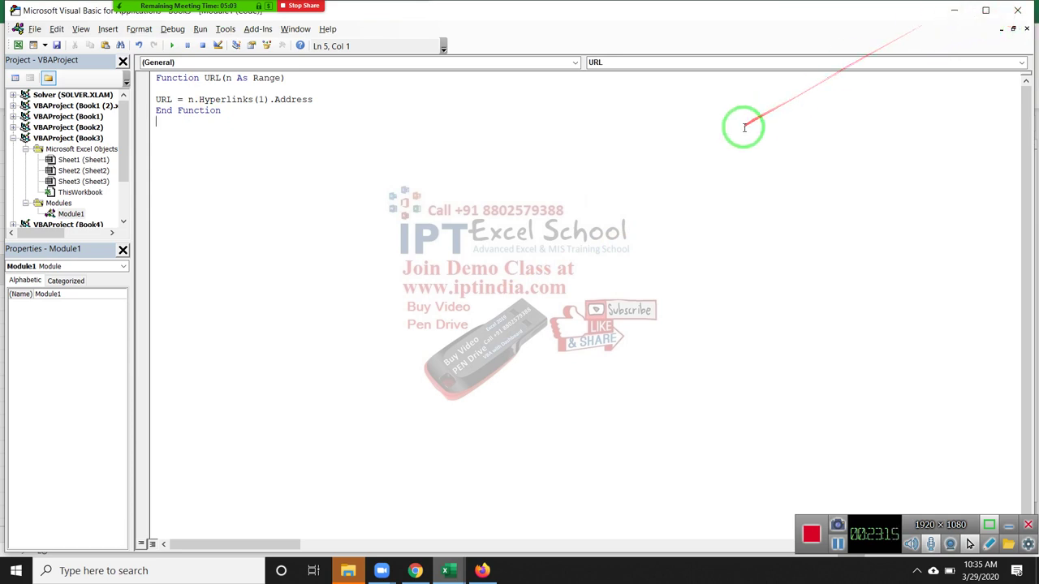
left_click(707, 170)
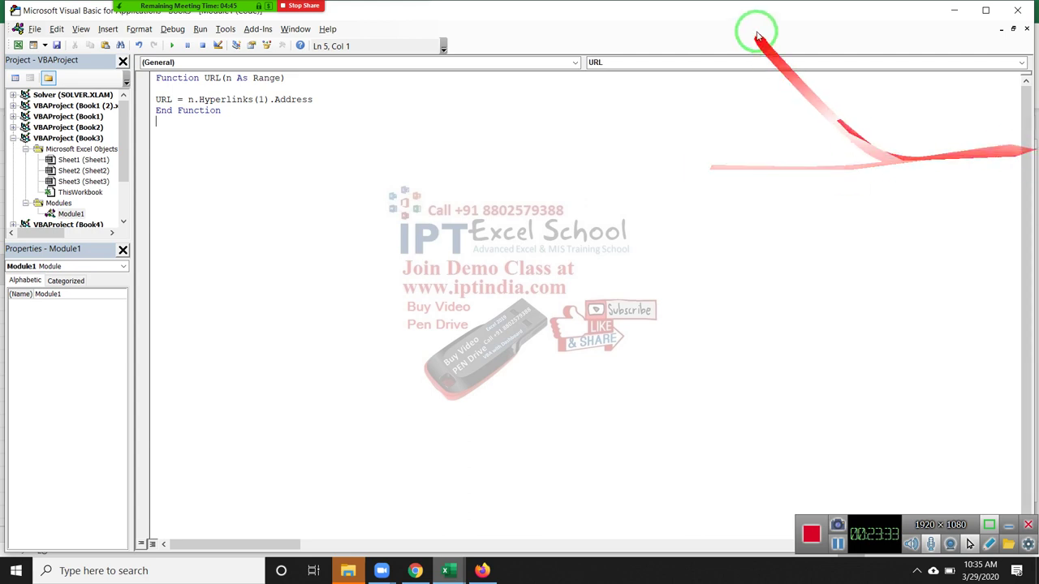
Mute all Zoom meeting participants and close the participants list
left_click(183, 12)
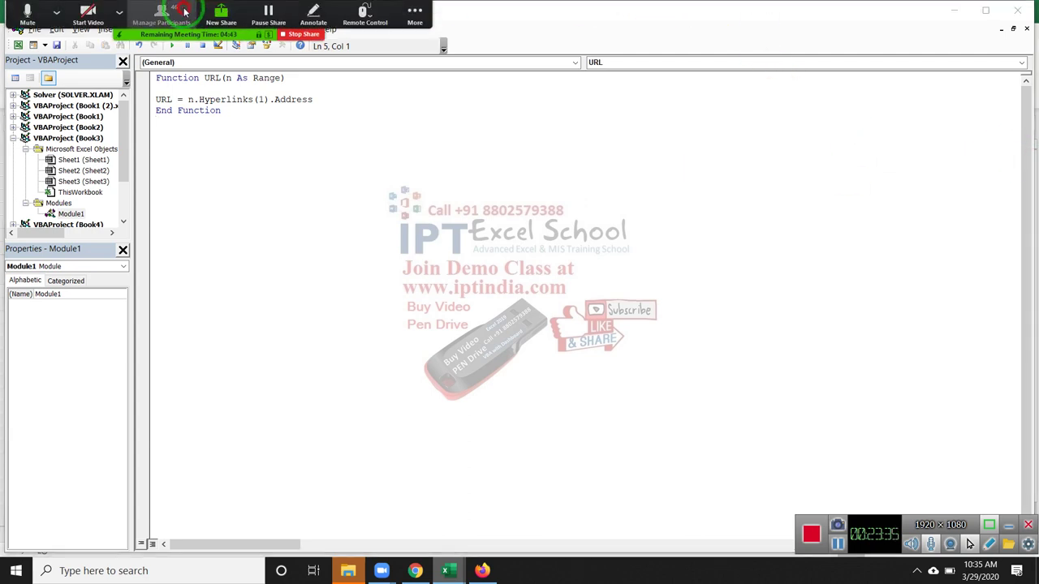
left_click(461, 357)
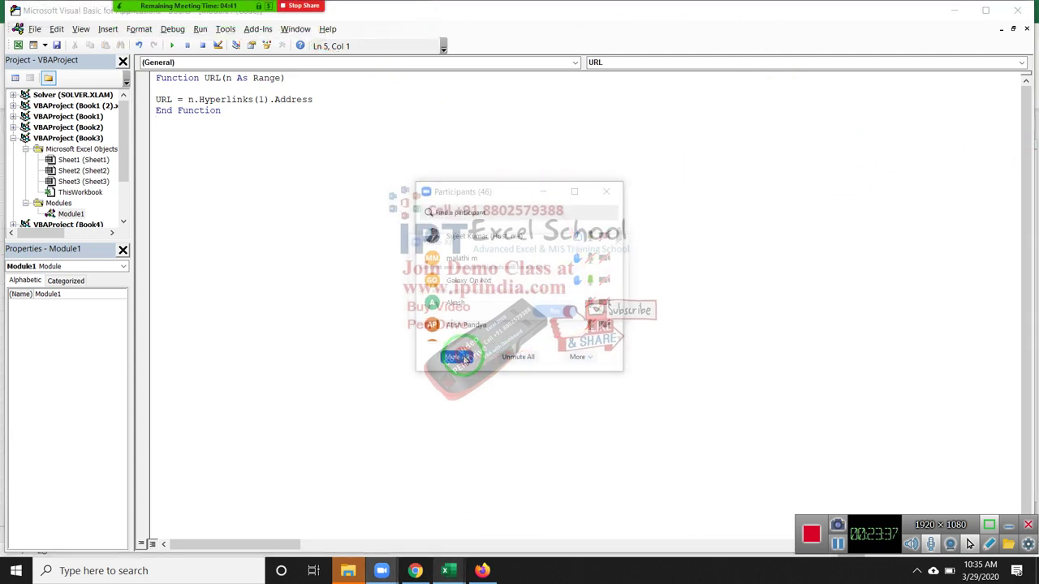
left_click(562, 316)
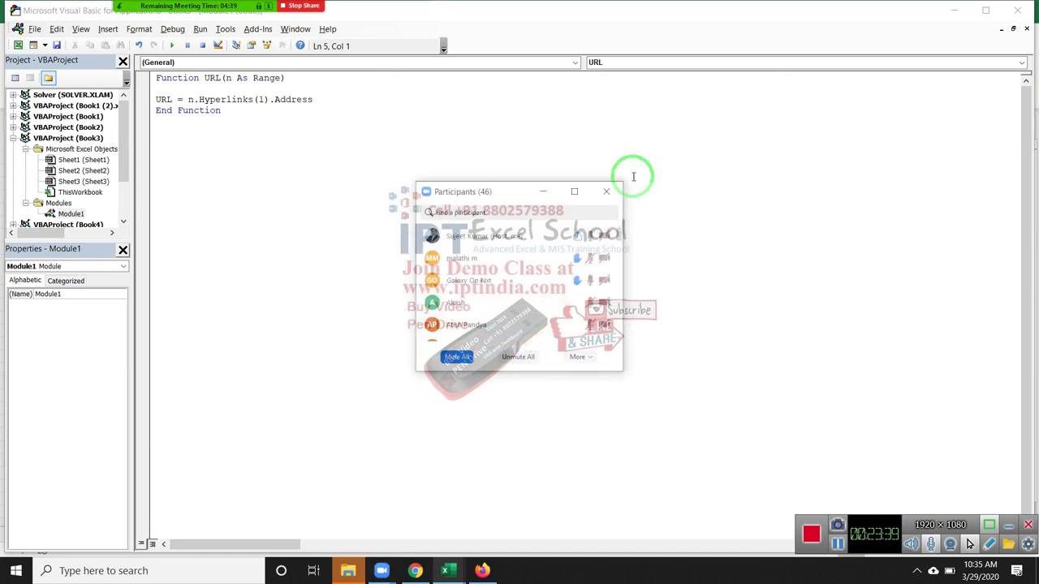
mouse_move(519, 280)
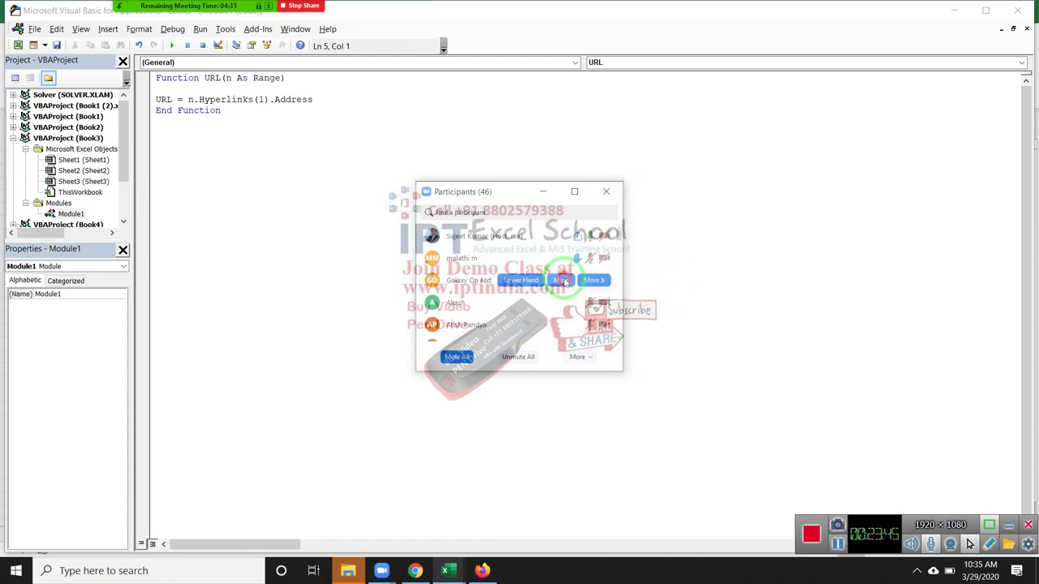
left_click(608, 195)
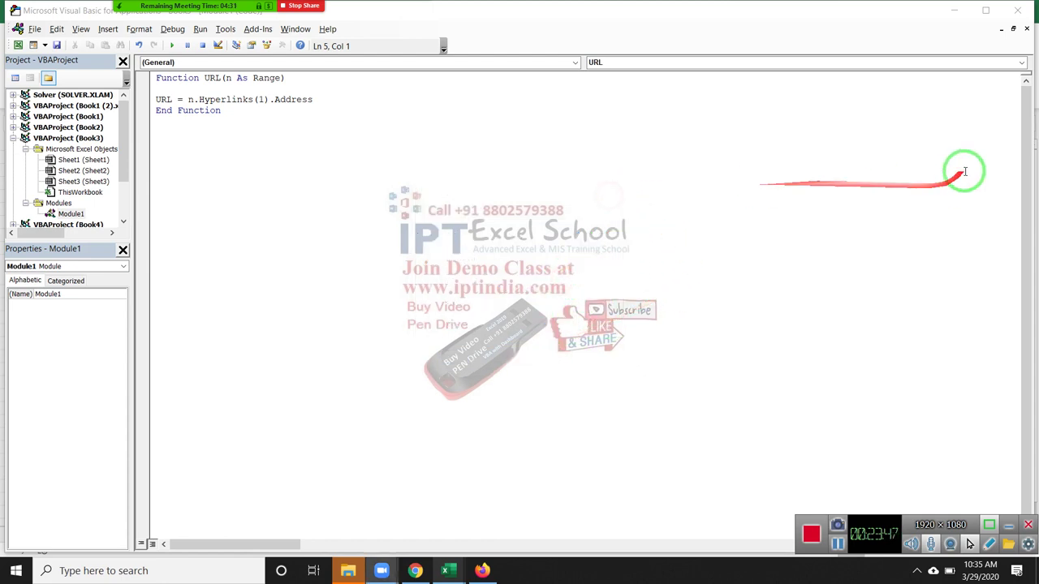
Minimize the VBA editor to return to the Excel worksheet with the VBA Macros outline
left_click(956, 19)
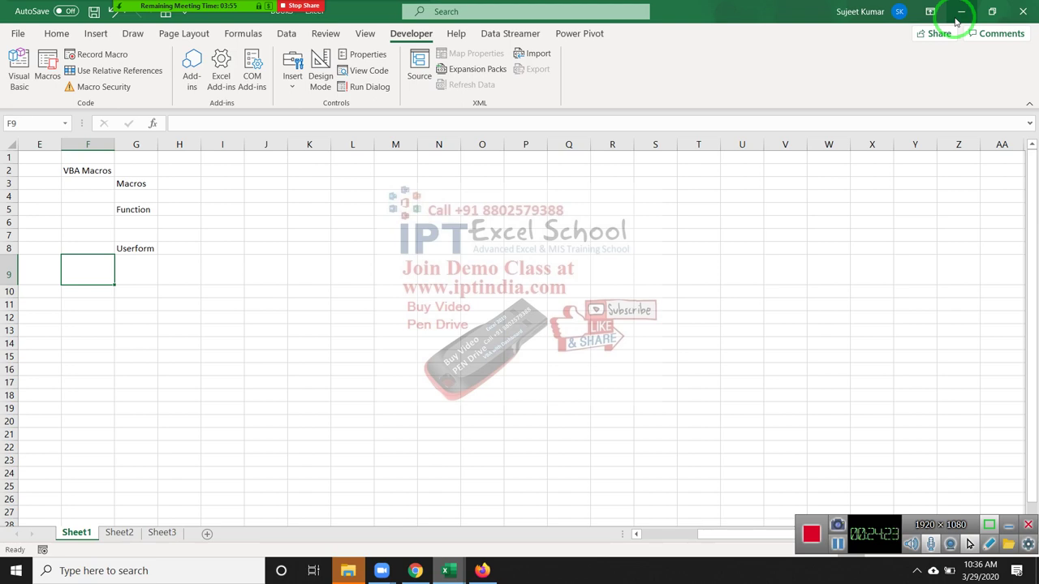
left_click(56, 11)
left_click(62, 41)
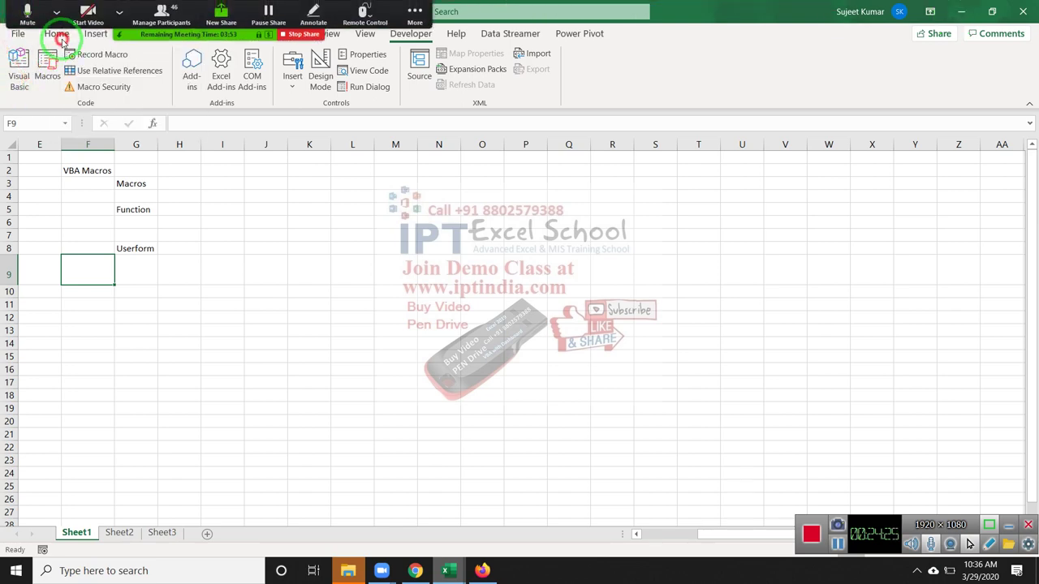
In Save As, set the file type to Excel Macro-Enabled Workbook for Book3, then cancel without saving
left_click(17, 34)
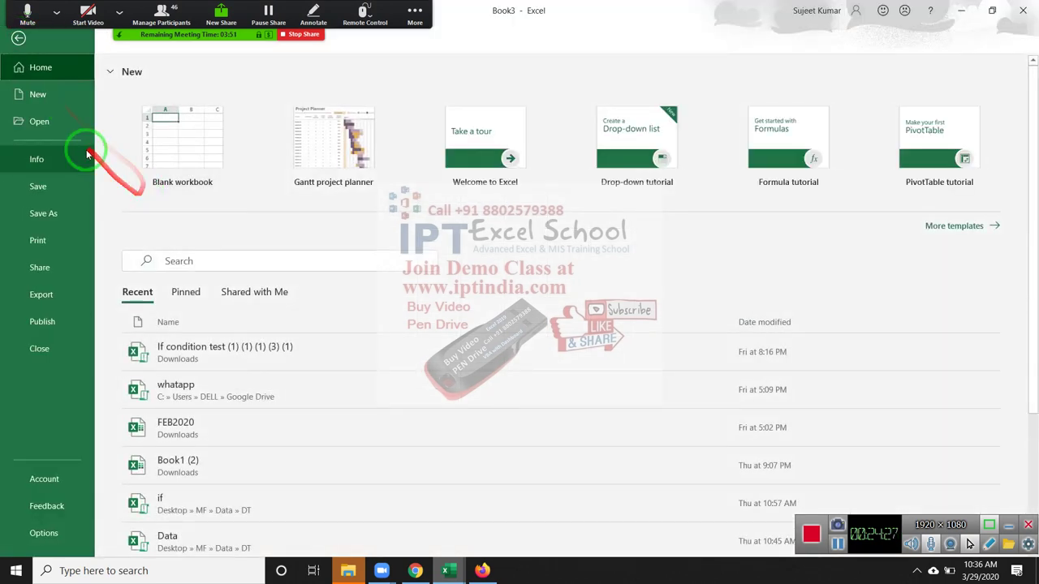
left_click(64, 215)
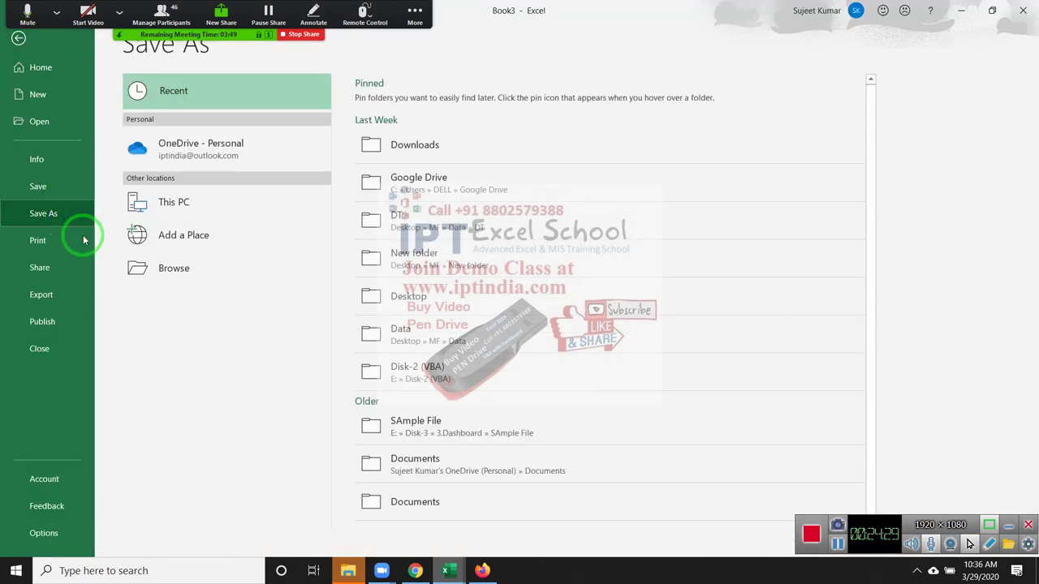
left_click(160, 276)
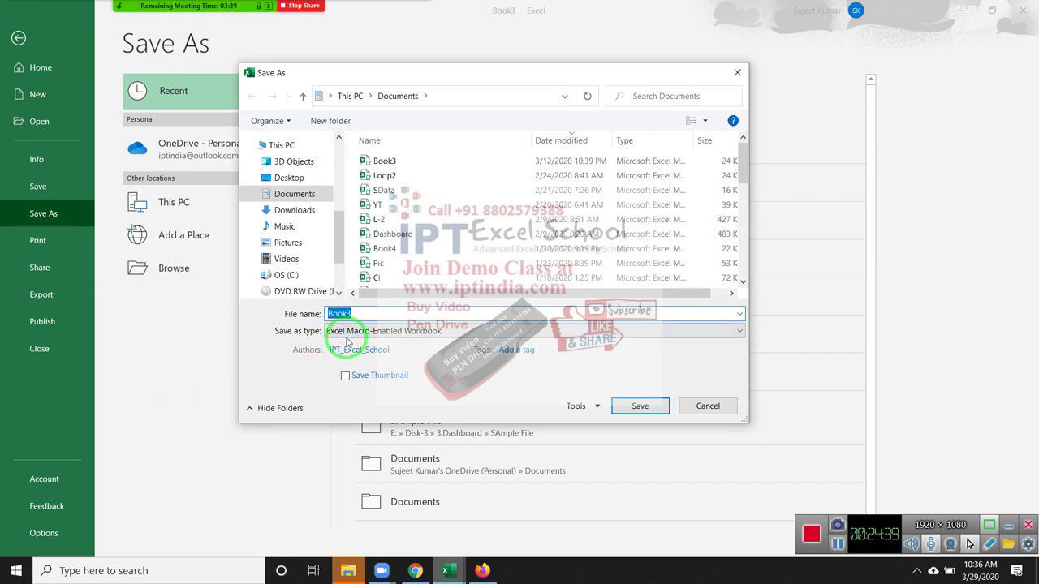
left_click(345, 333)
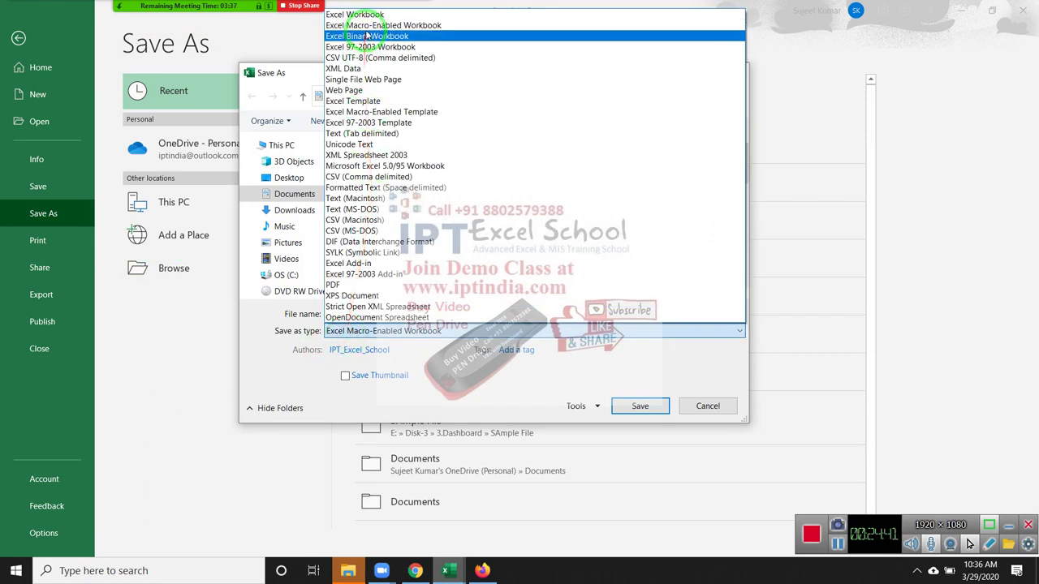
left_click(362, 14)
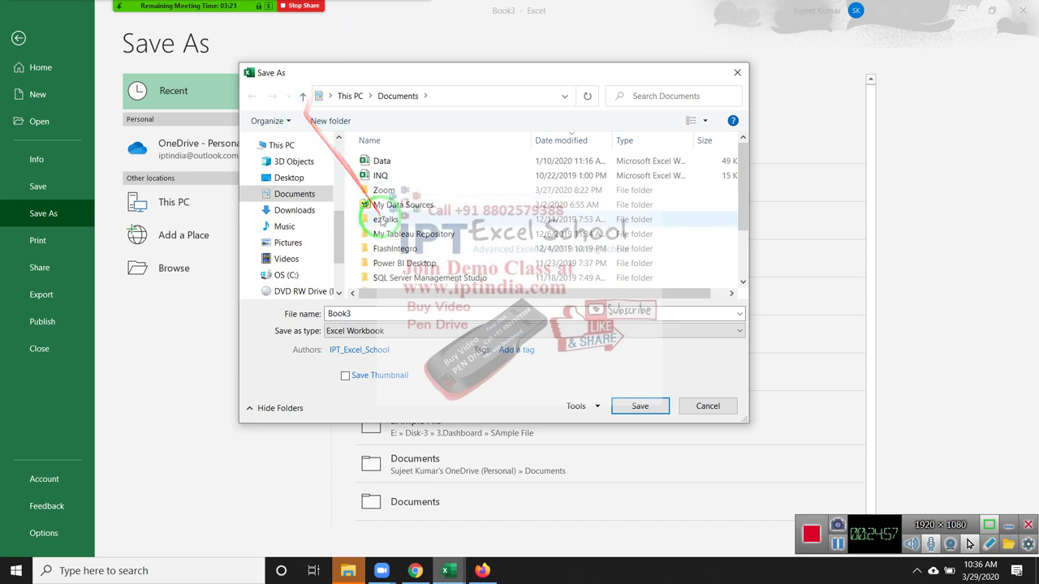
mouse_move(386, 219)
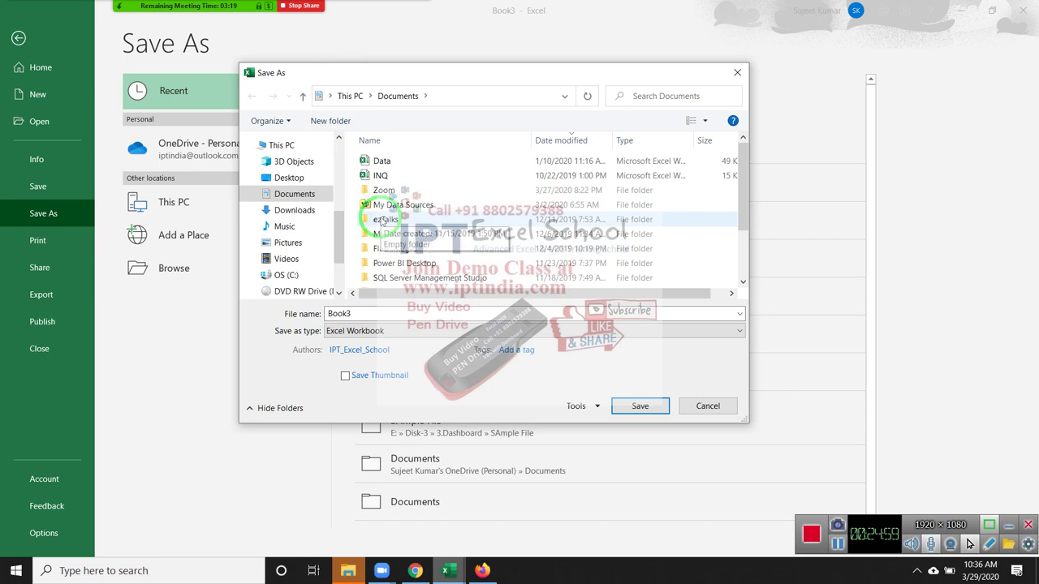
left_click(357, 330)
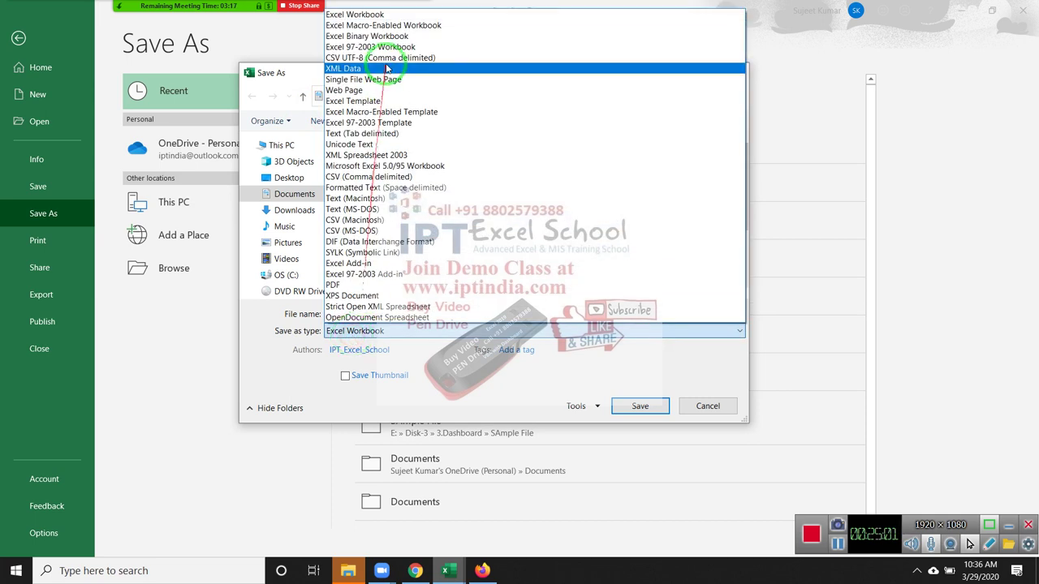
left_click(383, 26)
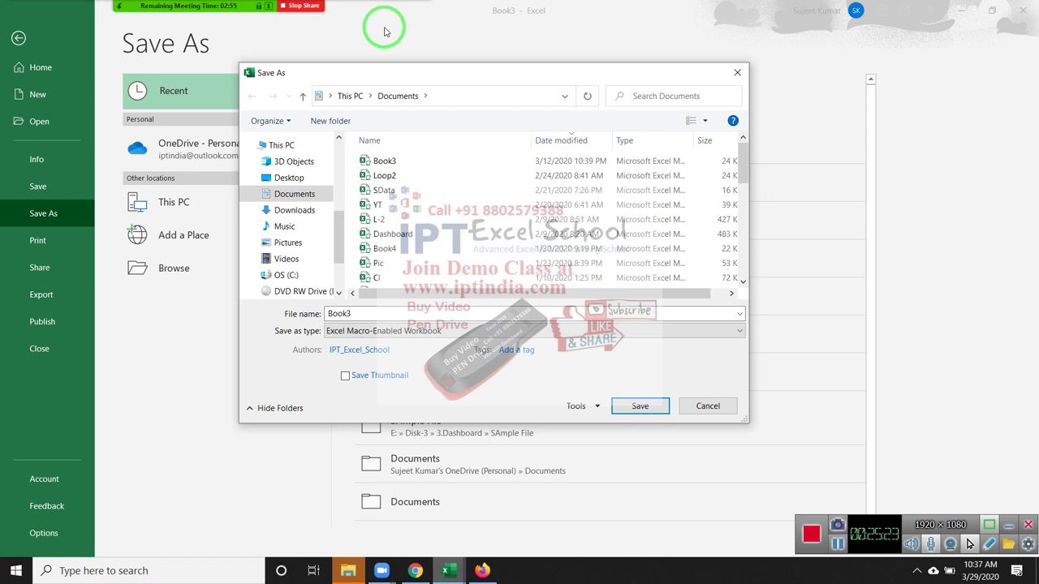
key("Escape")
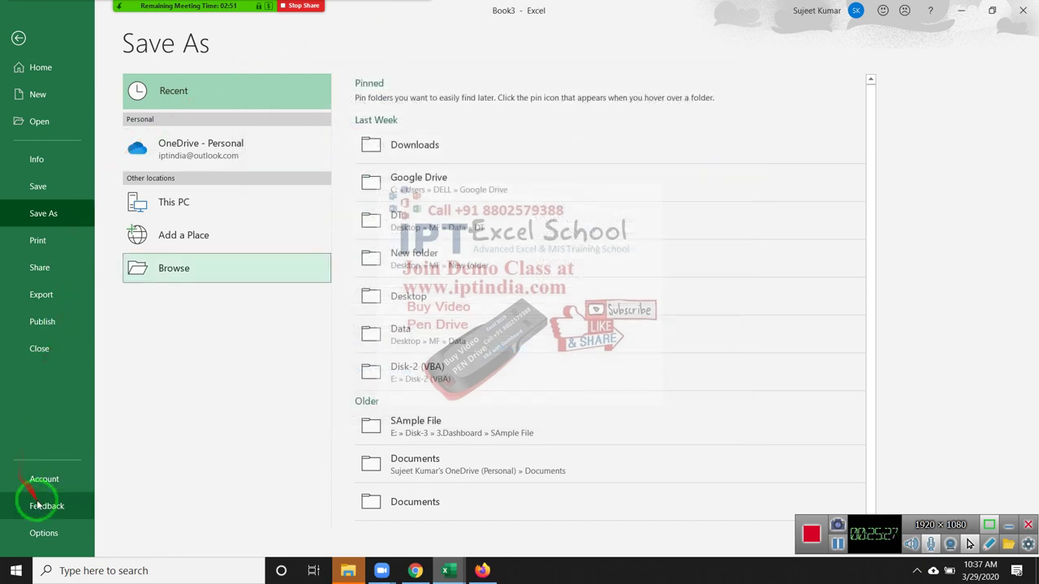
Confirm the default save format in Excel Options is Excel Macro-Enabled Workbook, then close Options
left_click(44, 532)
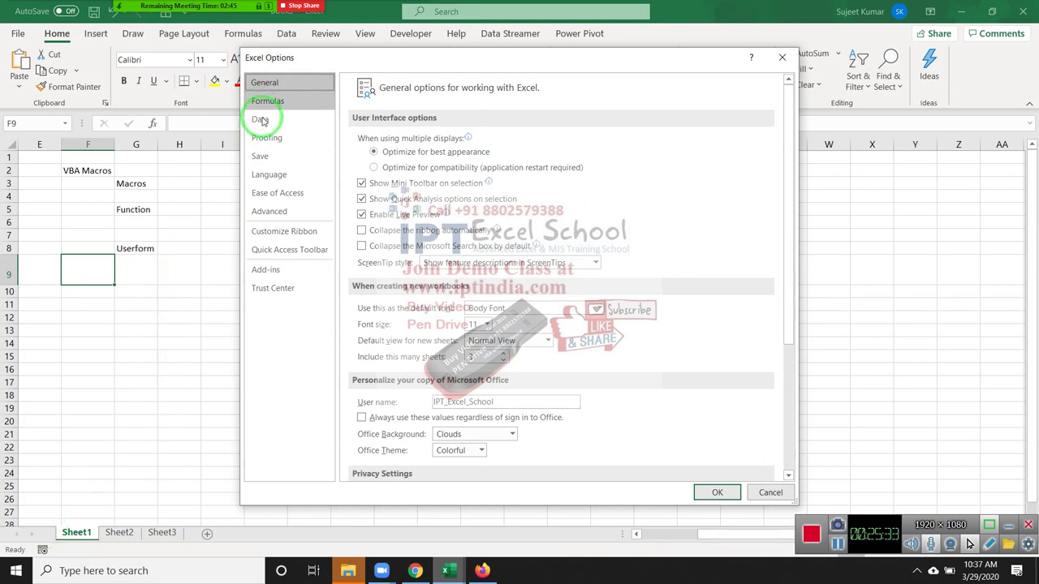
left_click(271, 158)
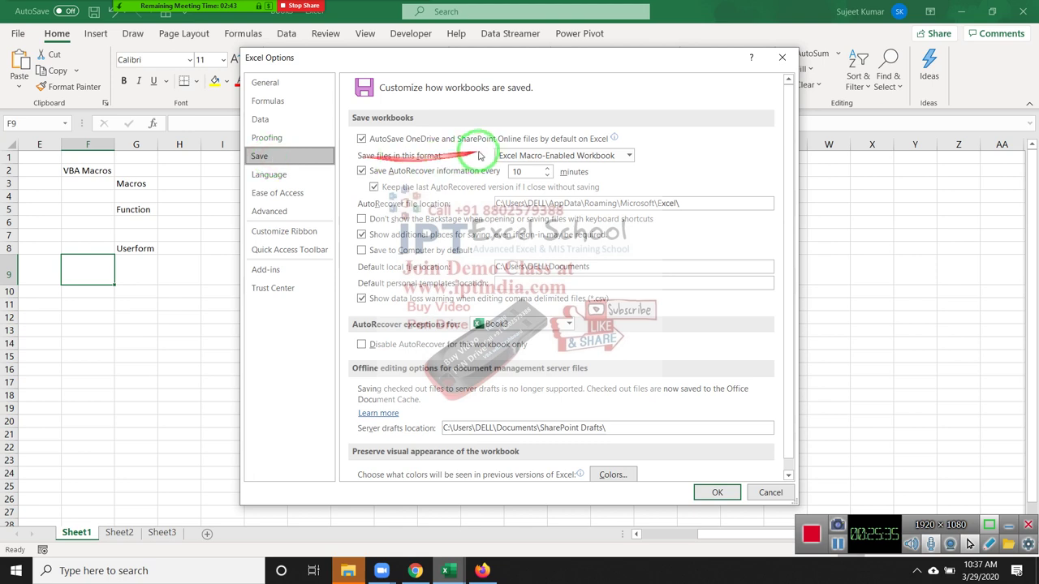
left_click(506, 157)
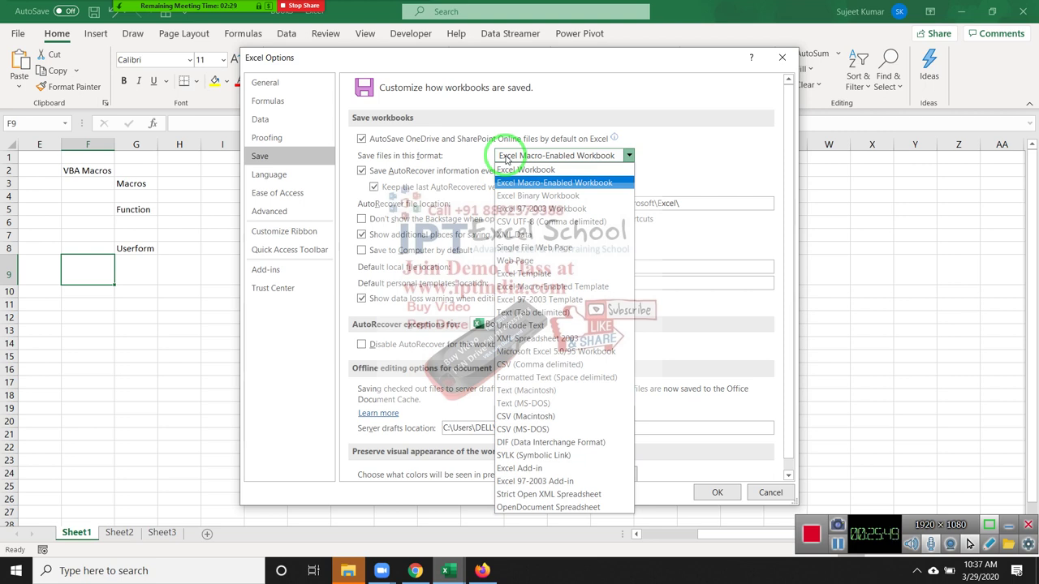
left_click(506, 157)
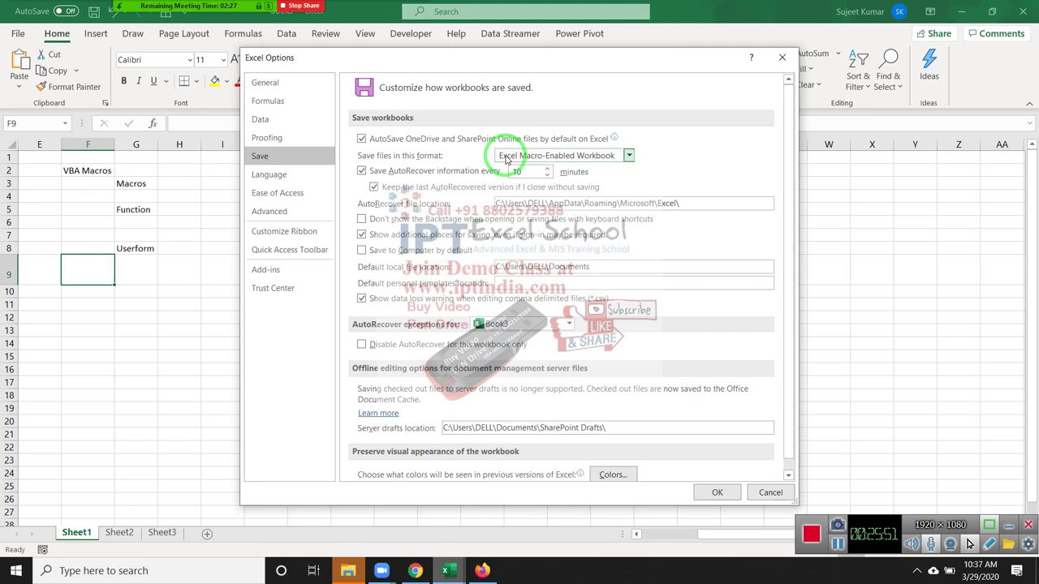
key("Return")
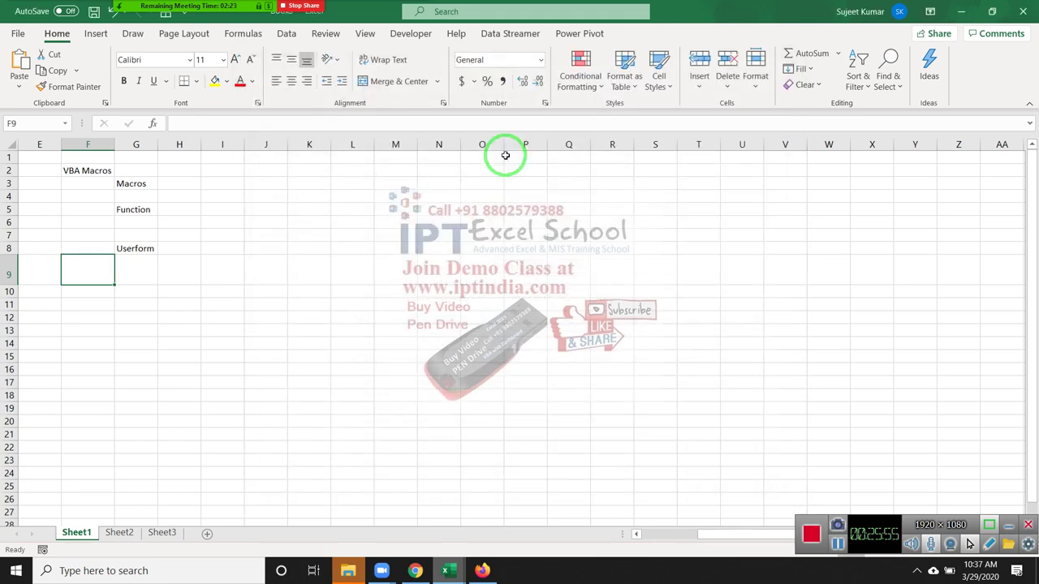
key("ctrl+s")
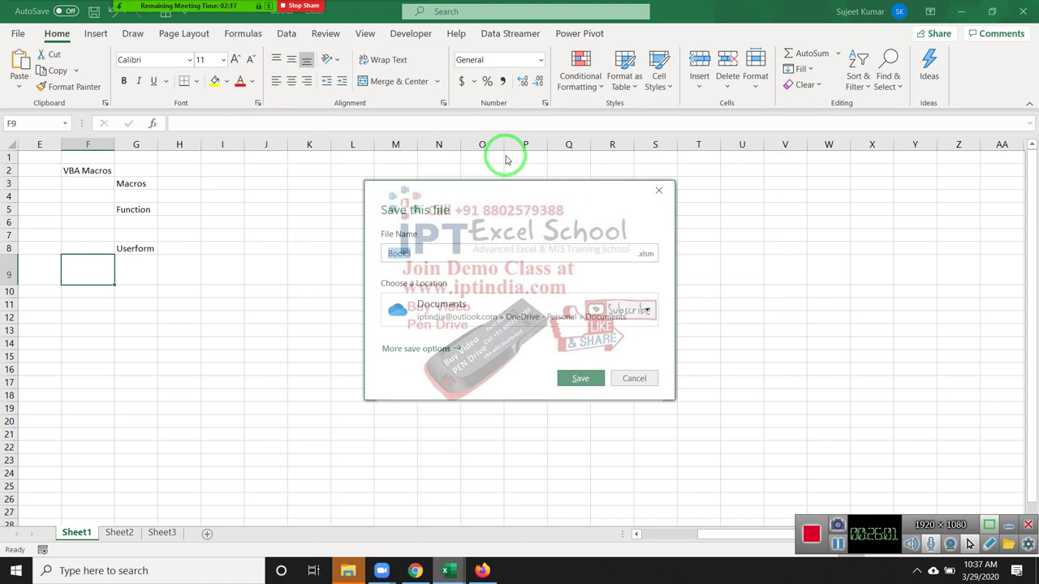
key("Escape")
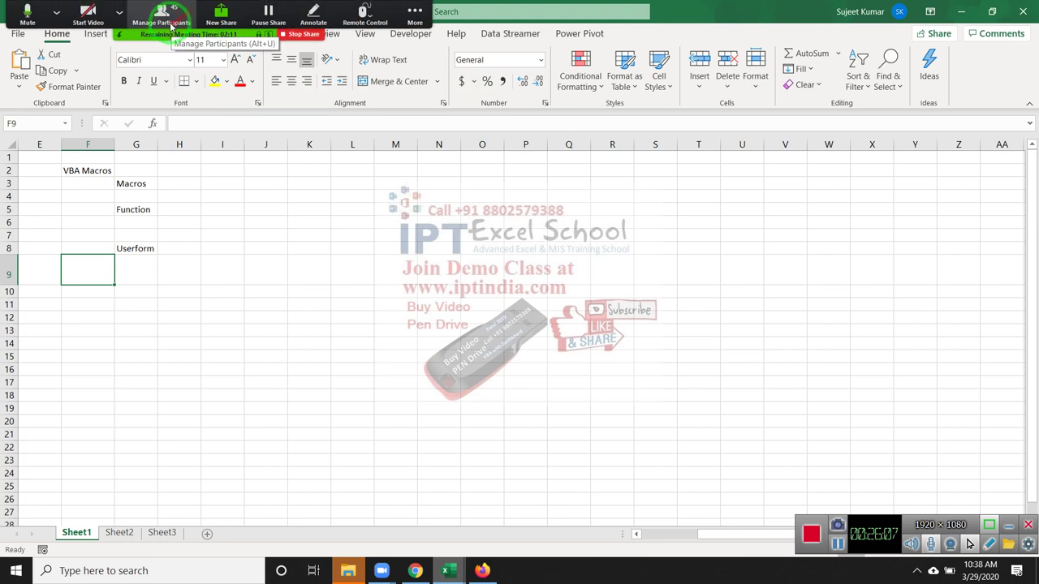
mouse_move(161, 14)
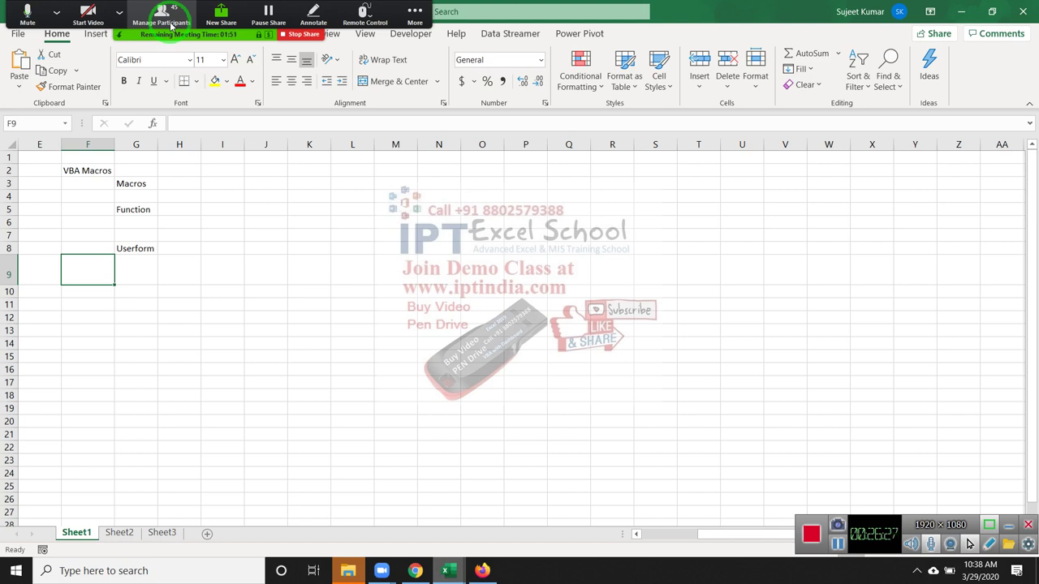
Show the Developer tab and verify Developer is checked under Main Tabs in Customize Ribbon
left_click(247, 183)
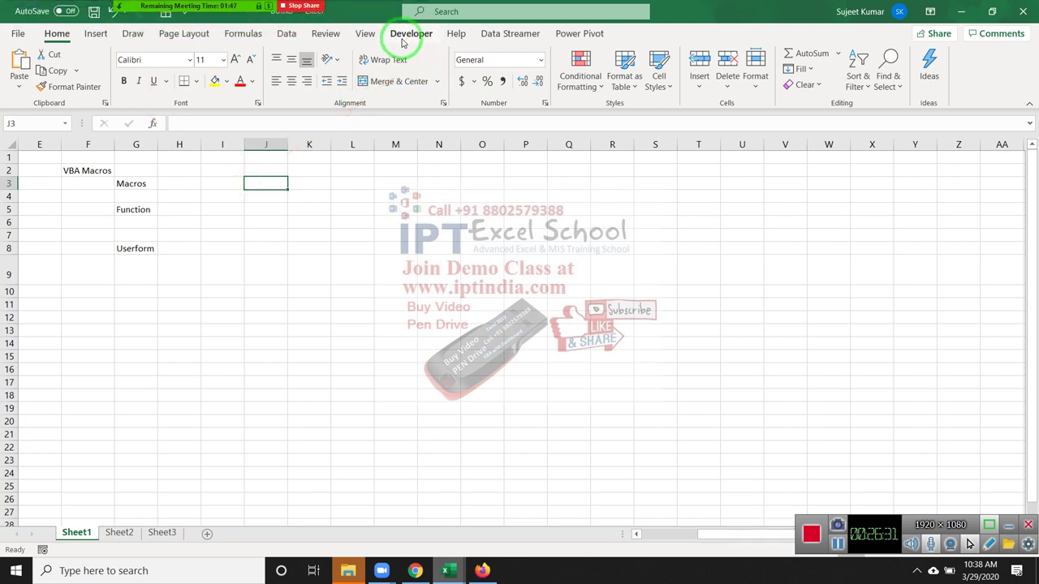
left_click(402, 37)
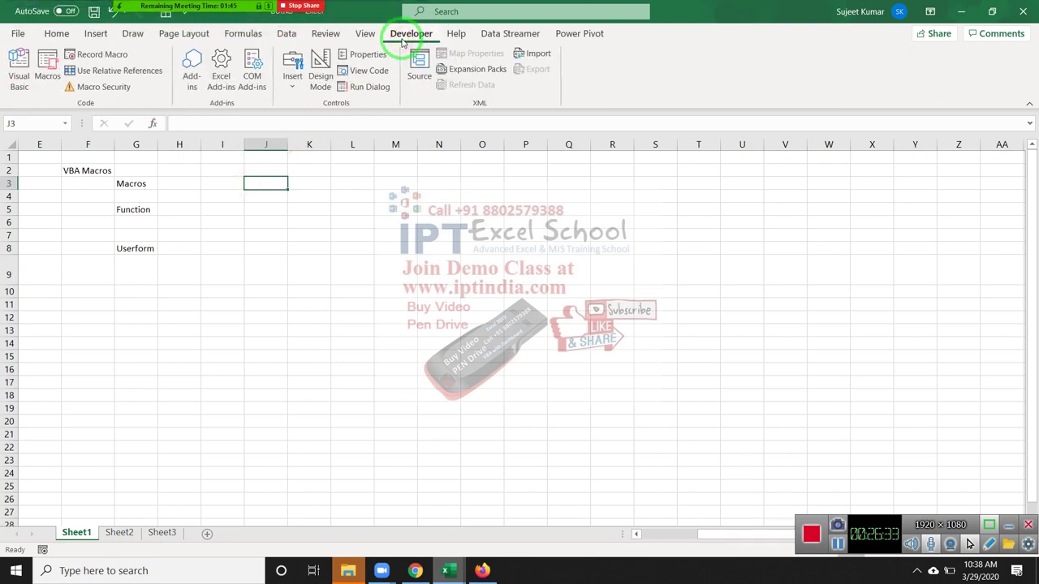
left_click(18, 36)
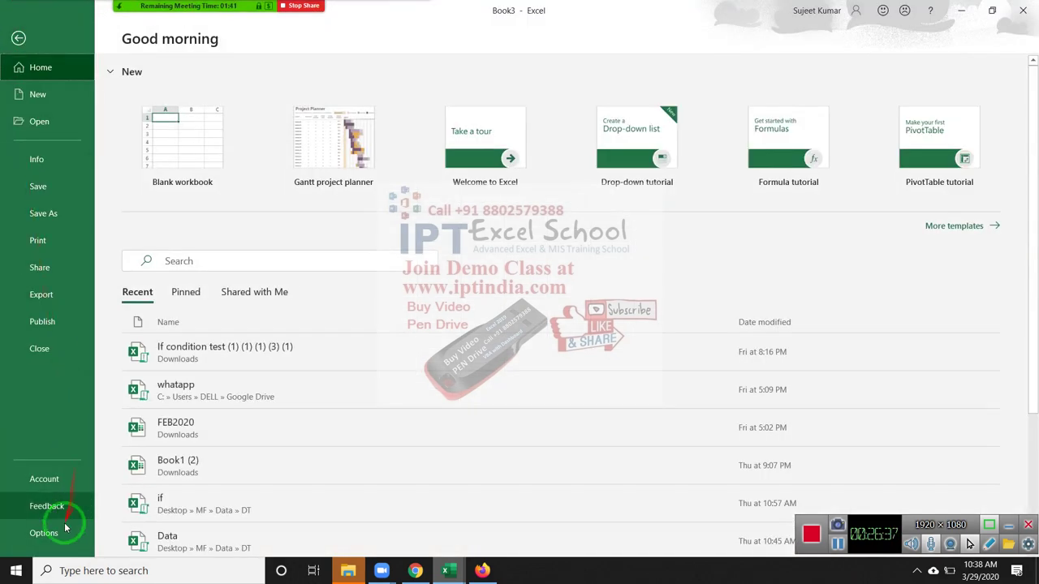
key("Escape")
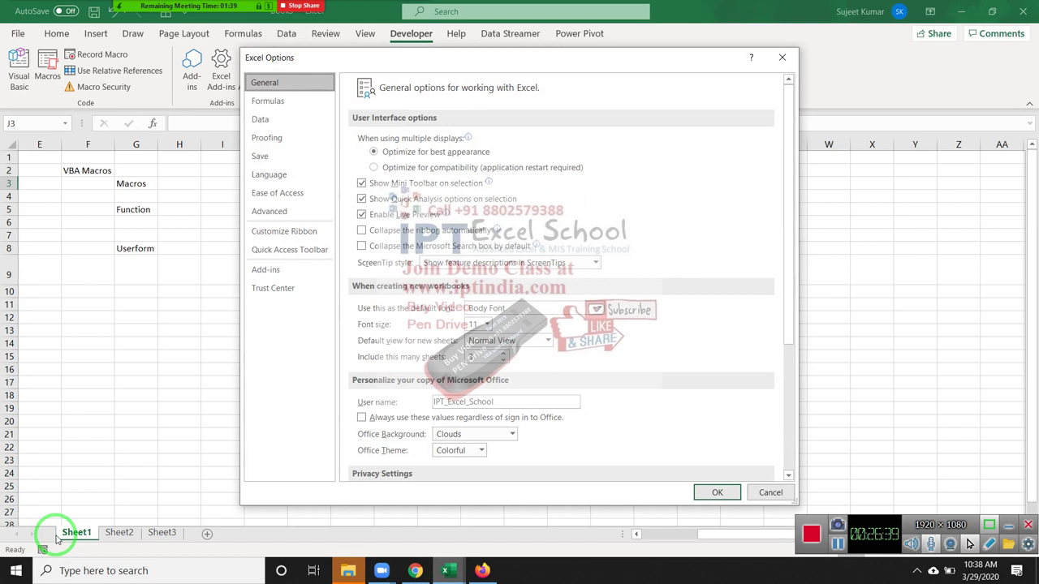
left_click(290, 232)
left_click(290, 232)
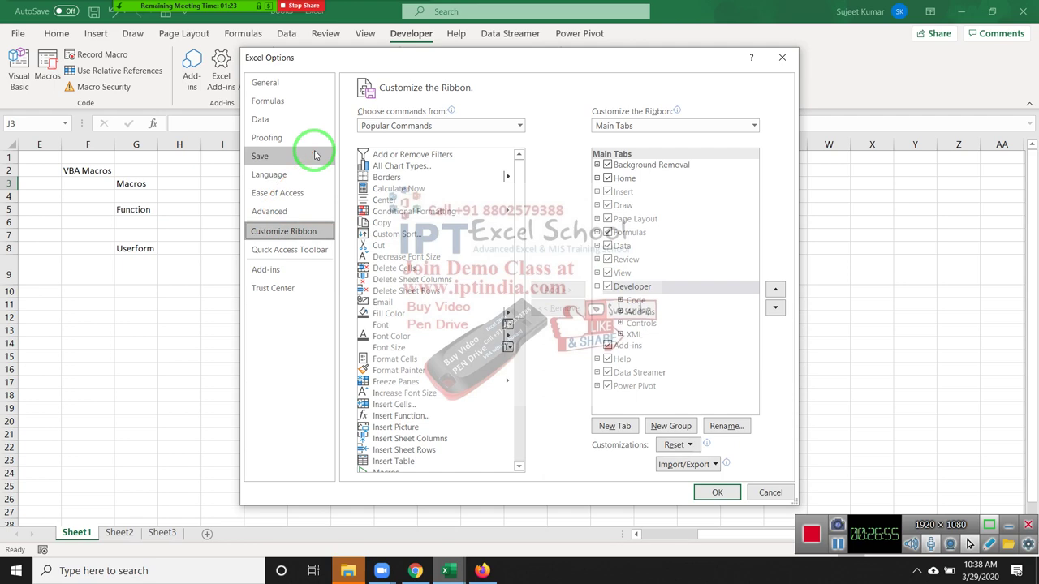
key("Escape")
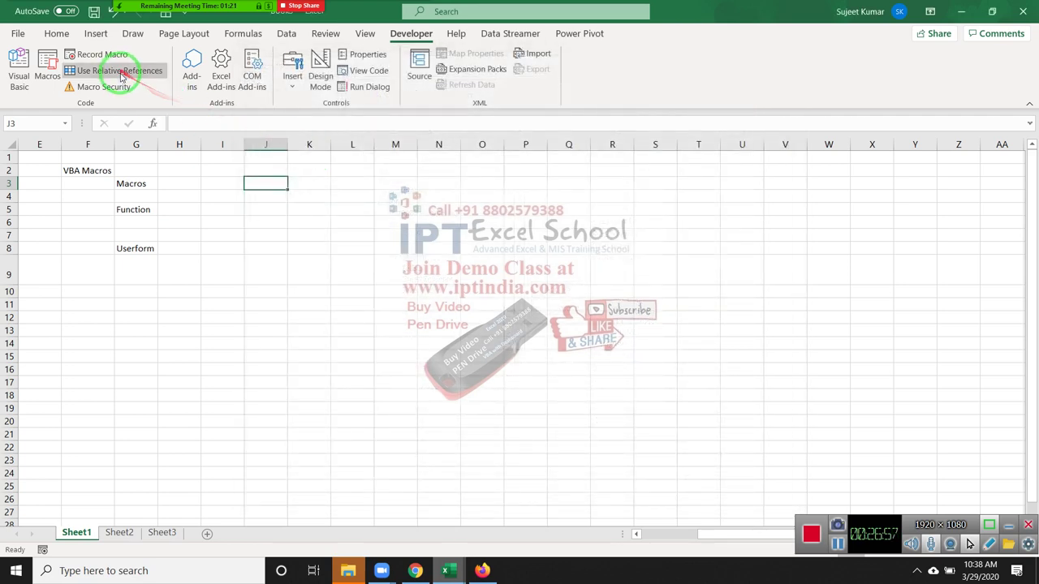
Set Macro Security to 'Enable all macros' and apply it
left_click(120, 88)
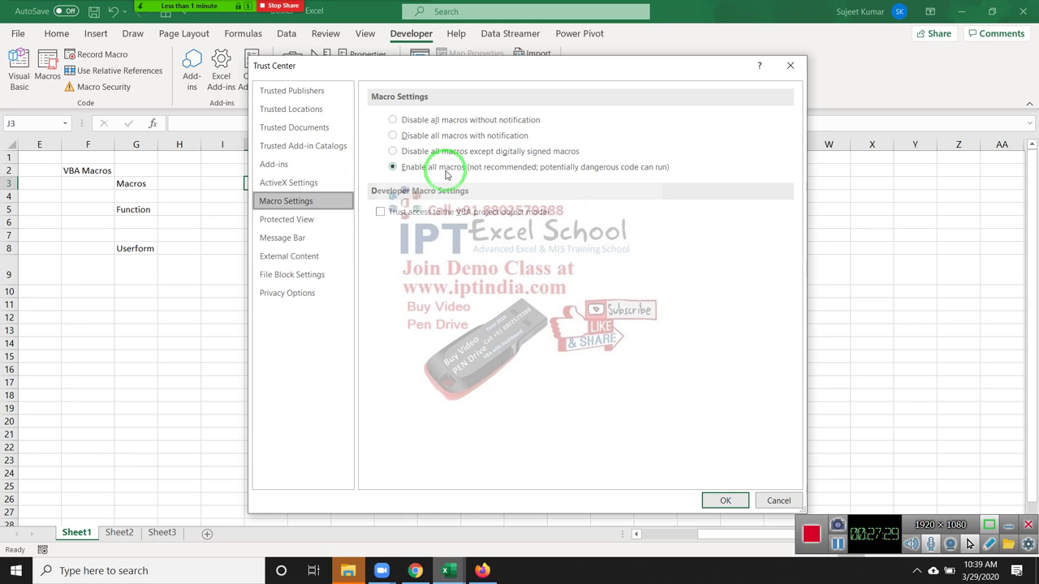
key("Return")
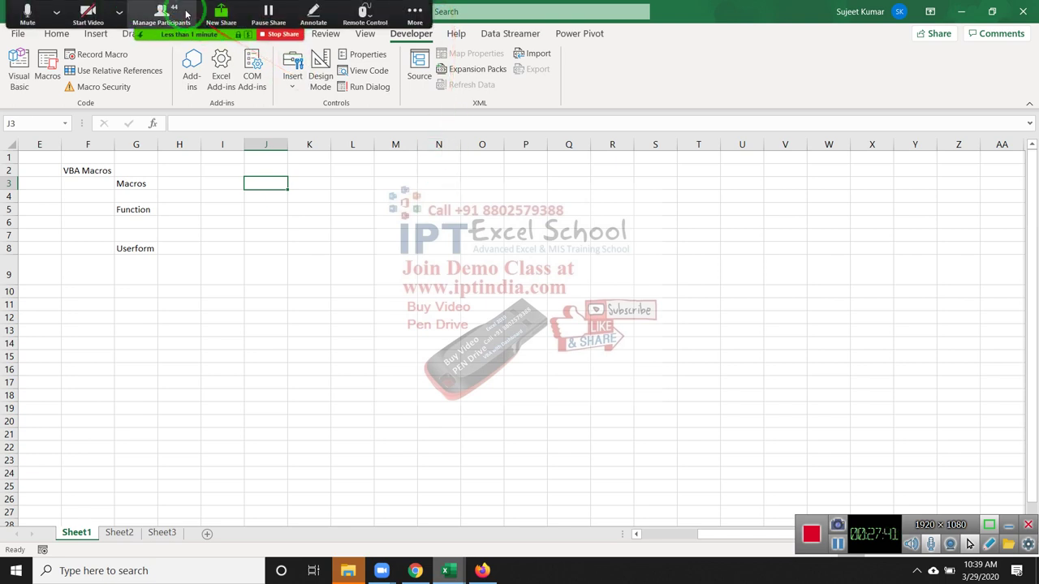
Open the Zoom participants list and scroll through it
left_click(179, 11)
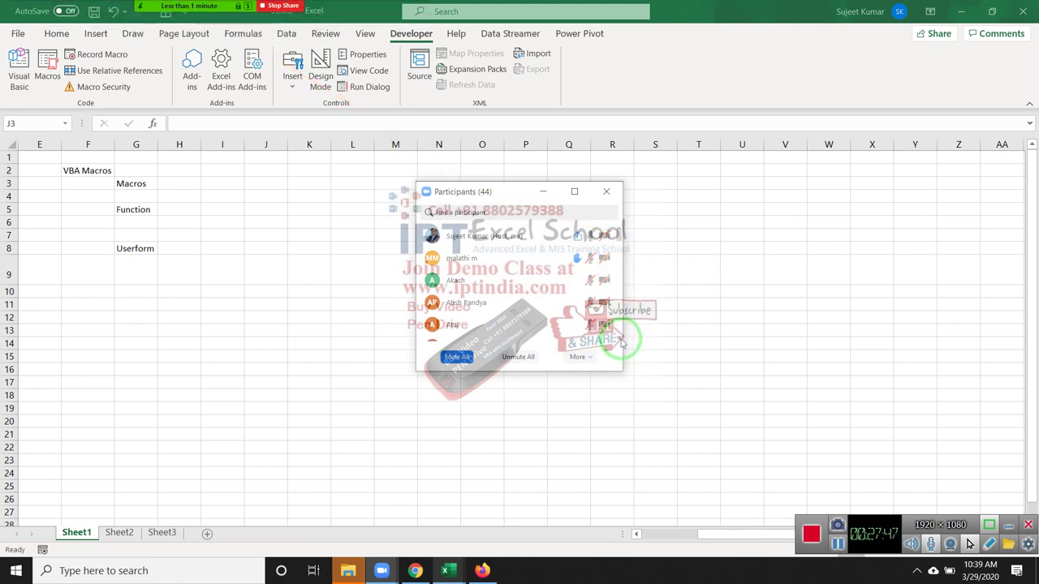
scroll(622, 339, "down", 2)
scroll(622, 341, "down", 2)
scroll(621, 342, "down", 2)
scroll(622, 342, "down", 3)
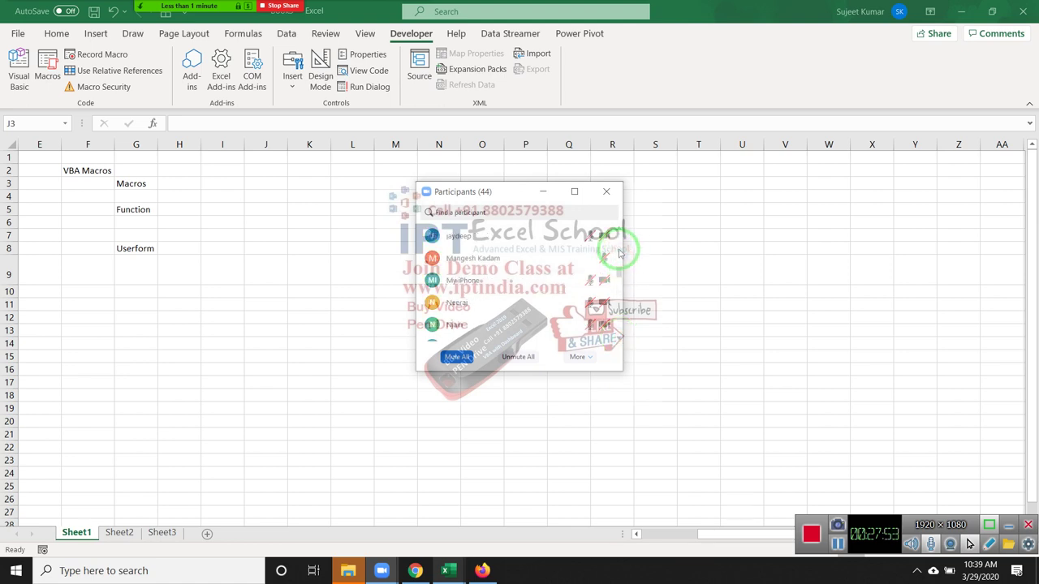
scroll(618, 254, "up", 5)
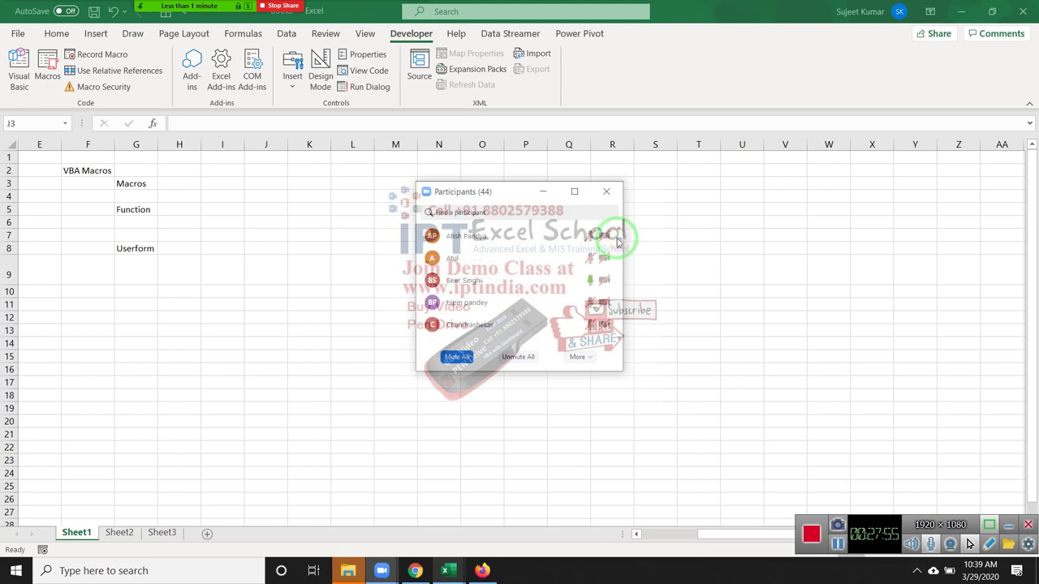
scroll(617, 241, "up", 3)
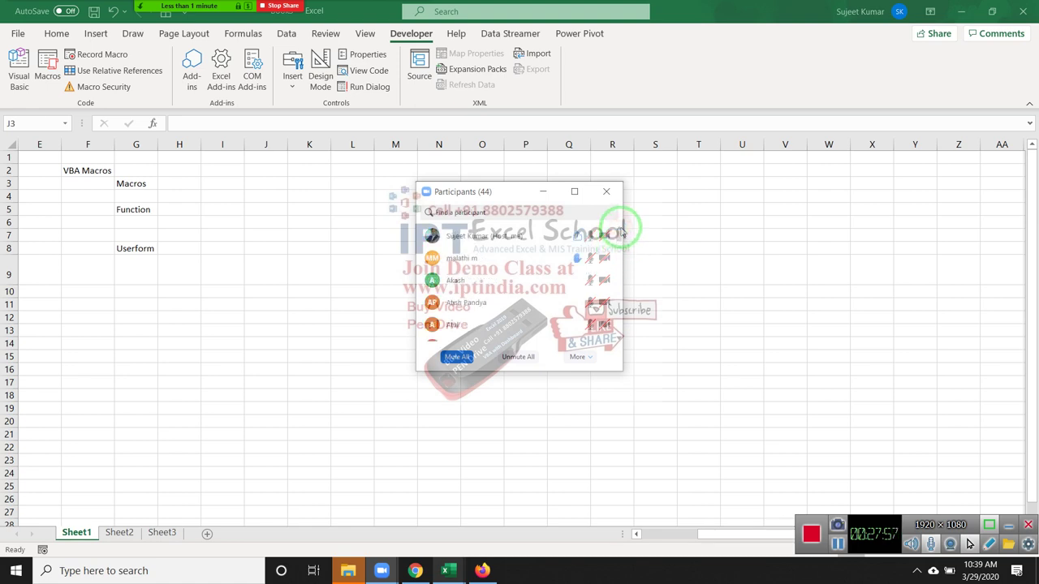
Dismiss the Zoom upgrade offer and start a new meeting from the home window
left_click(617, 340)
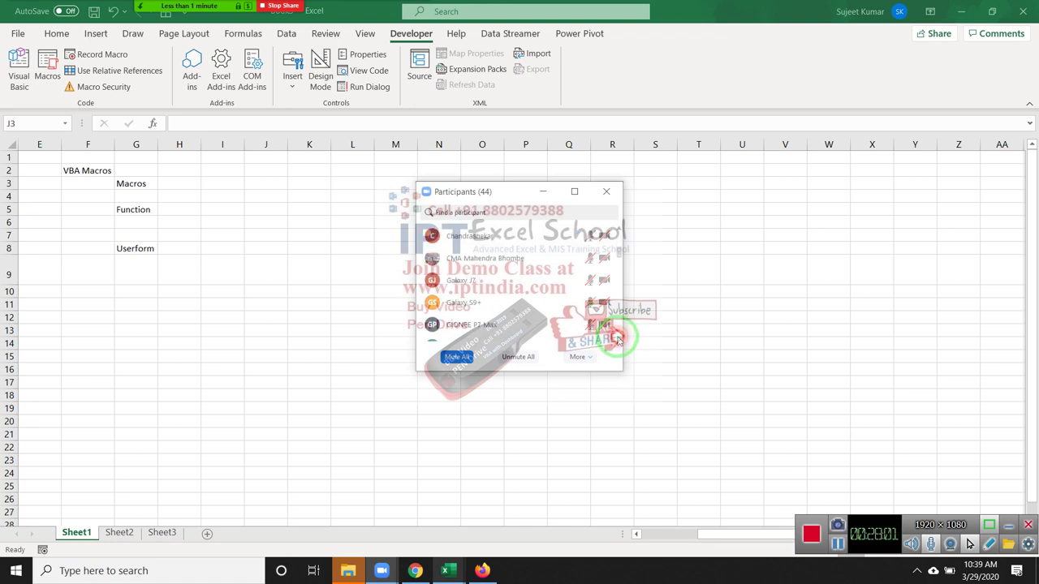
left_click(617, 340)
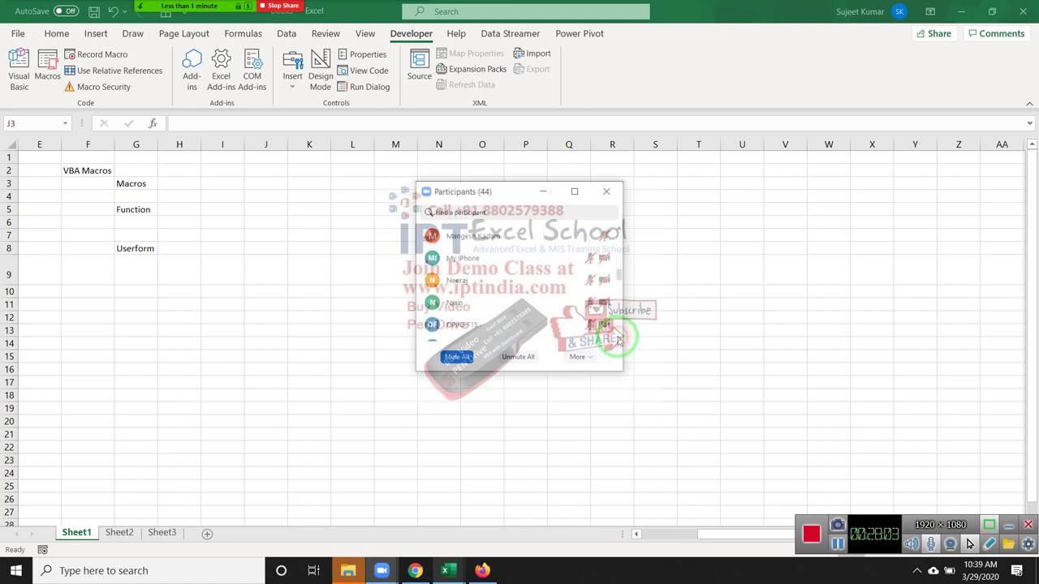
left_click(617, 340)
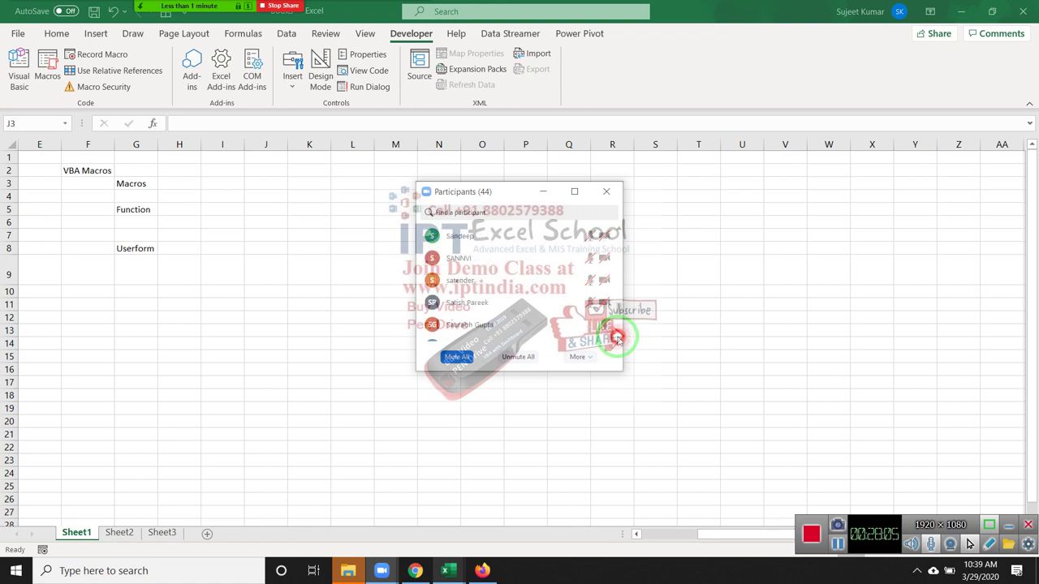
left_click(617, 340)
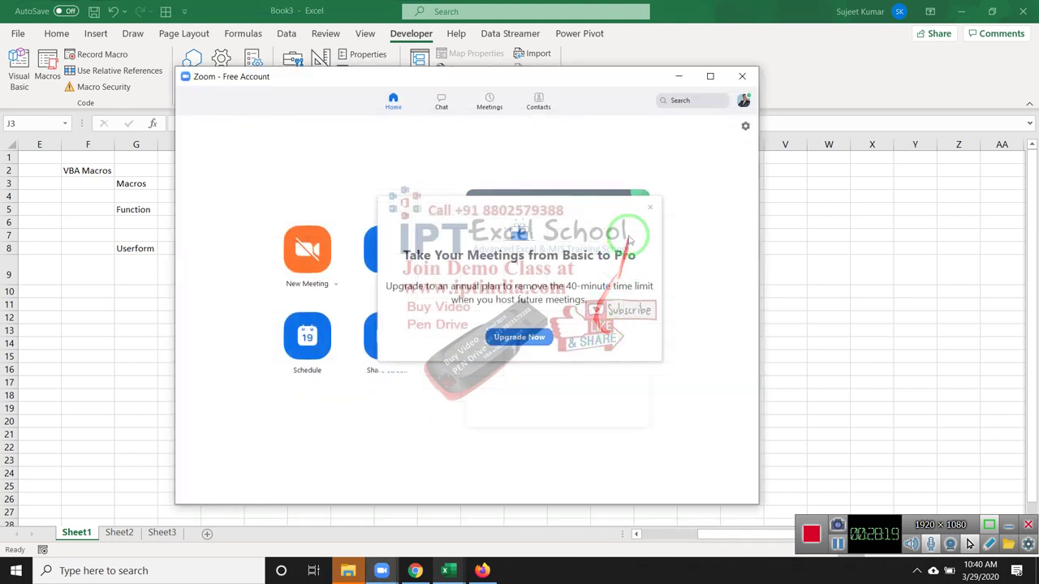
left_click(651, 208)
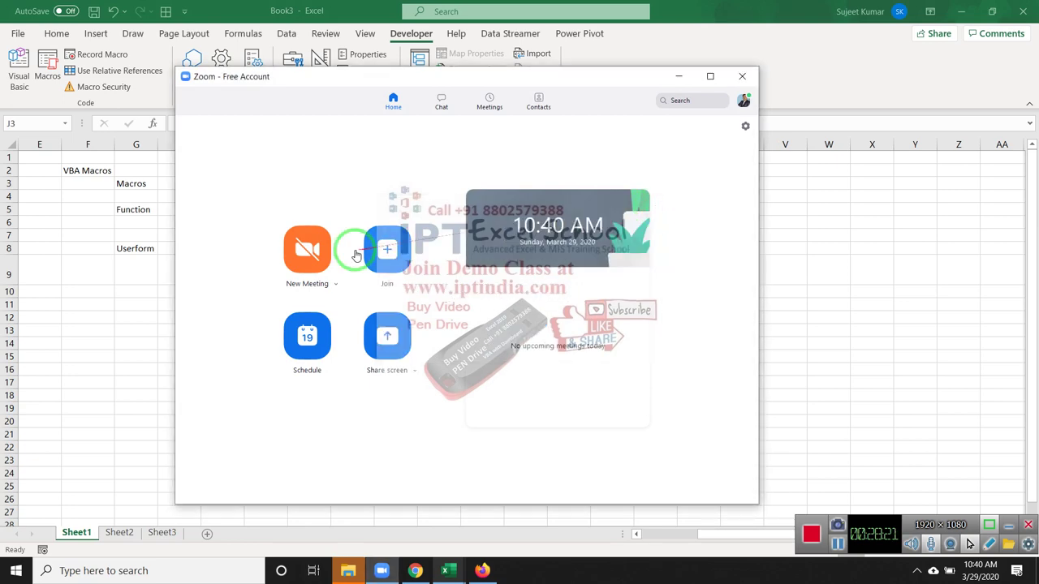
left_click(313, 255)
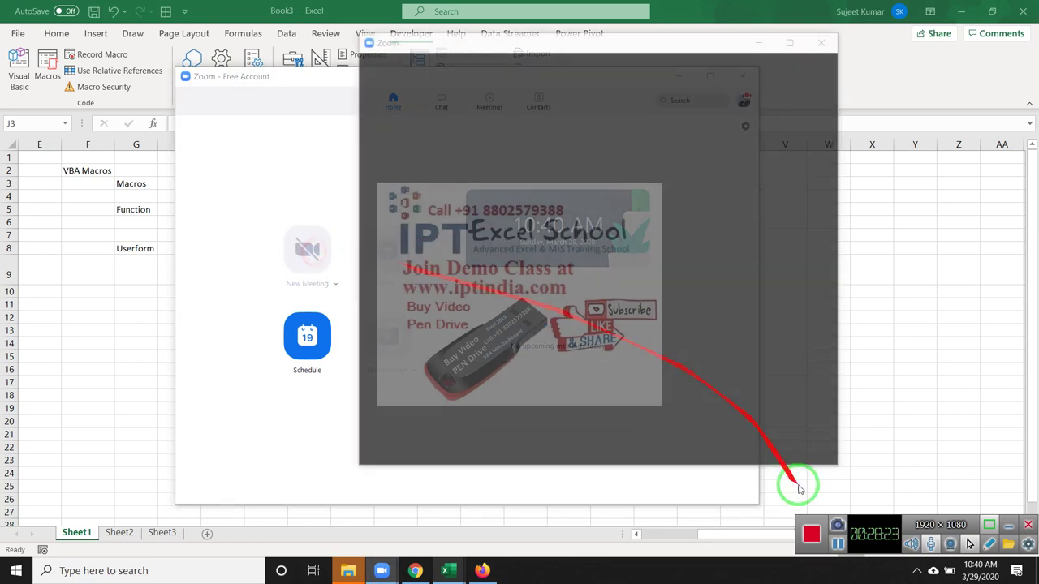